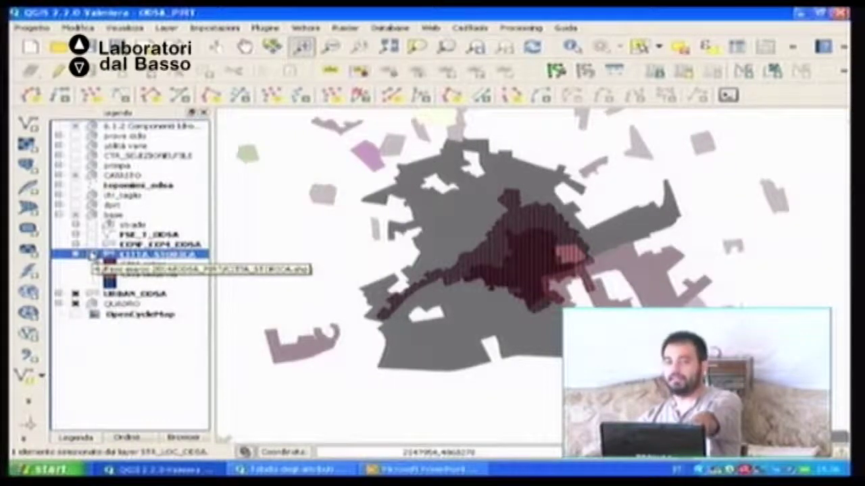
Step: Hide the CITTA_STORICA layer and look through the URBAN_ODSA land-use classes, collapsing both legends
{"action": "left_click", "coordinate": [93, 255]}
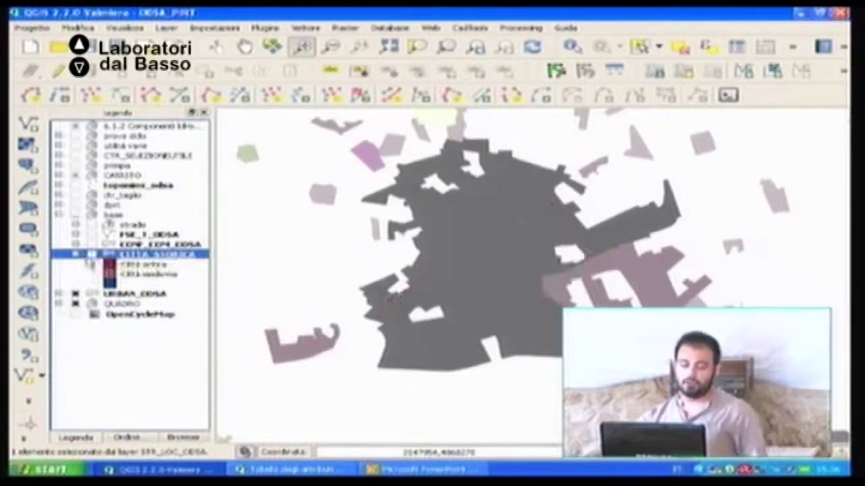
{"action": "left_click", "coordinate": [60, 295]}
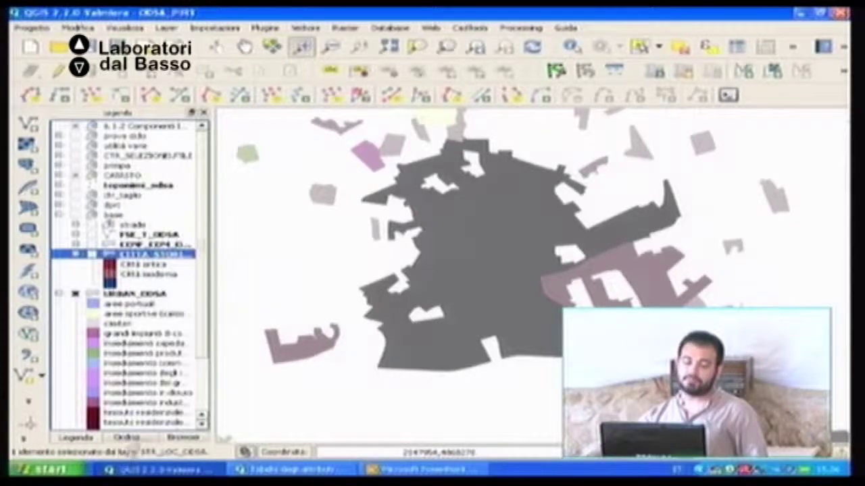
{"action": "scroll", "coordinate": [201, 317], "scroll_direction": "down", "scroll_amount": 1}
{"action": "scroll", "coordinate": [201, 316], "scroll_direction": "down", "scroll_amount": 2}
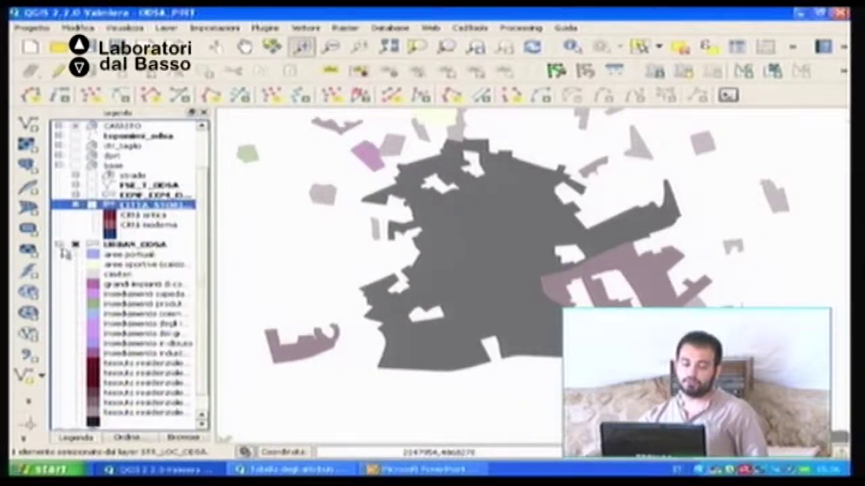
{"action": "left_click", "coordinate": [60, 246]}
{"action": "left_click", "coordinate": [76, 254]}
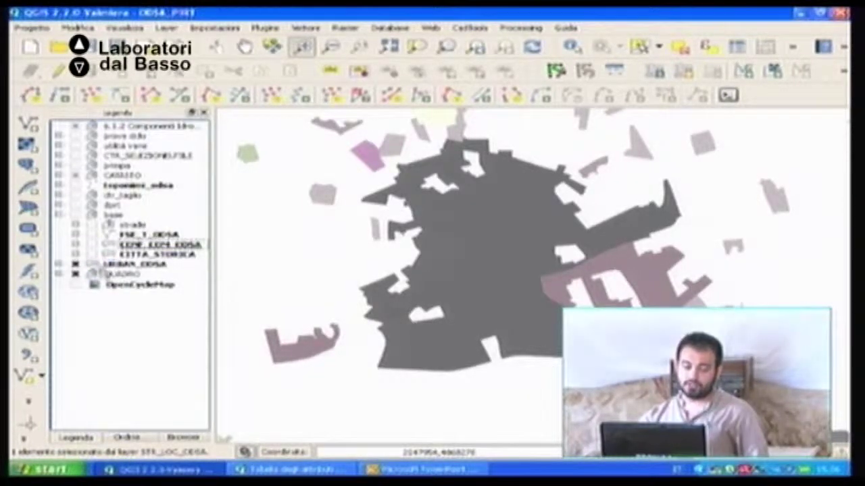
Step: Show all the layers of the base group, including strade and CITTA_STORICA, collapse the group and view the whole territory
{"action": "left_click", "coordinate": [91, 244]}
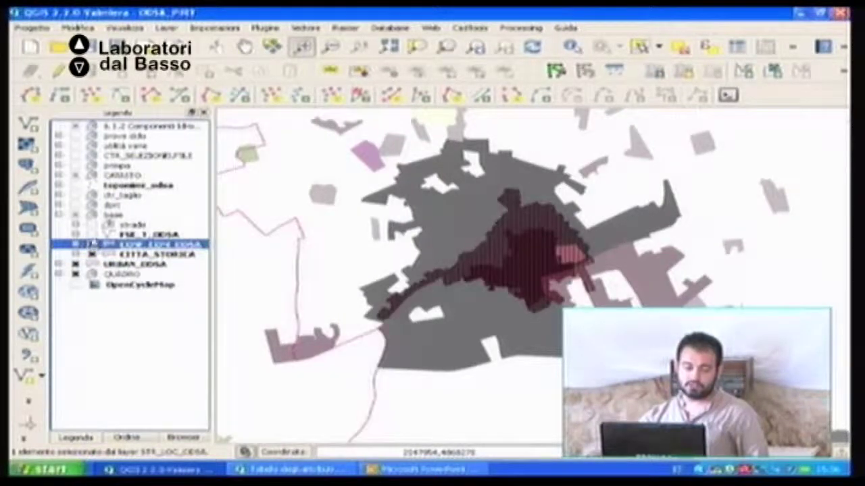
{"action": "left_click", "coordinate": [93, 235]}
{"action": "left_click", "coordinate": [92, 224]}
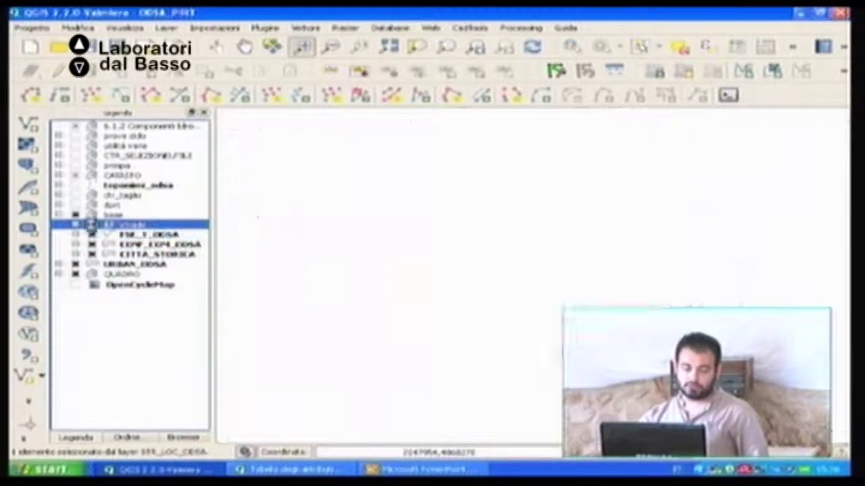
{"action": "left_click", "coordinate": [58, 214]}
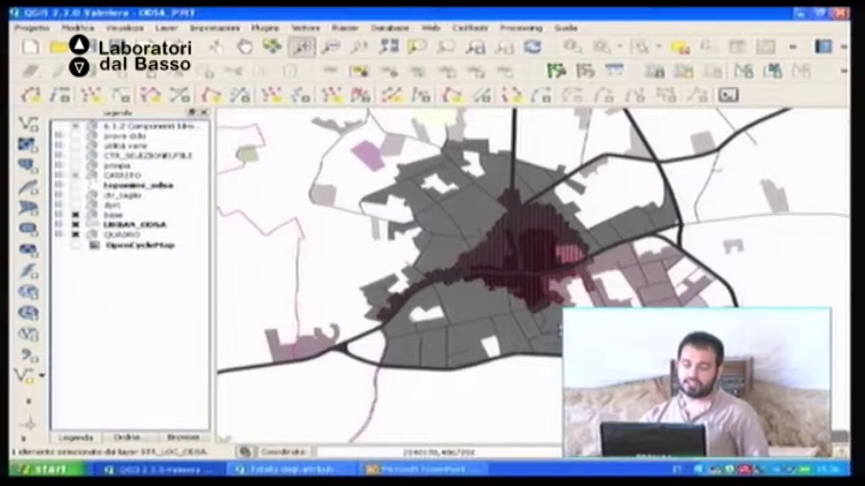
{"action": "scroll", "coordinate": [534, 277], "scroll_direction": "down", "scroll_amount": 4}
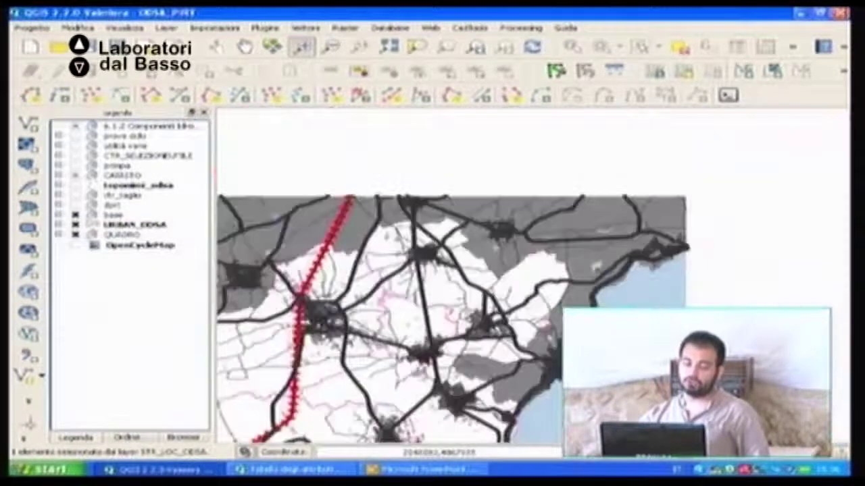
{"action": "left_click", "coordinate": [245, 45]}
{"action": "left_click_drag", "start_coordinate": [304, 270], "coordinate": [464, 193]}
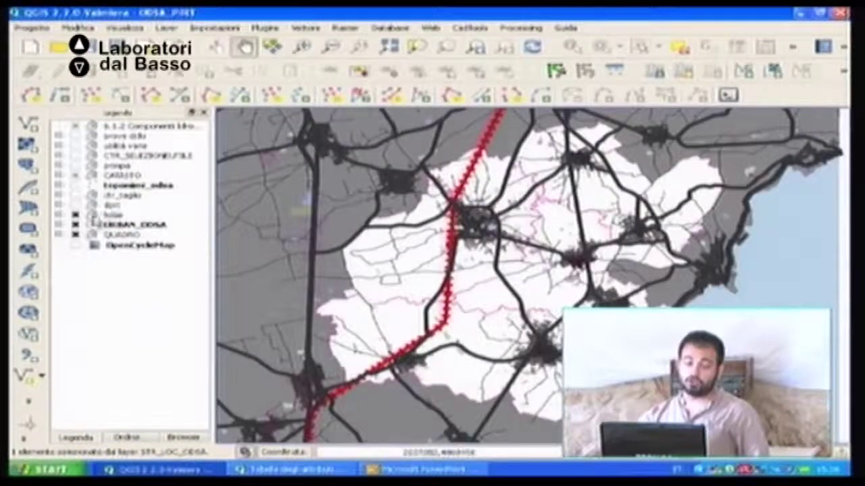
Step: Expand the base group and the URBAN_ODSA legend, and widen the layer list to make the class names readable
{"action": "left_click", "coordinate": [59, 221]}
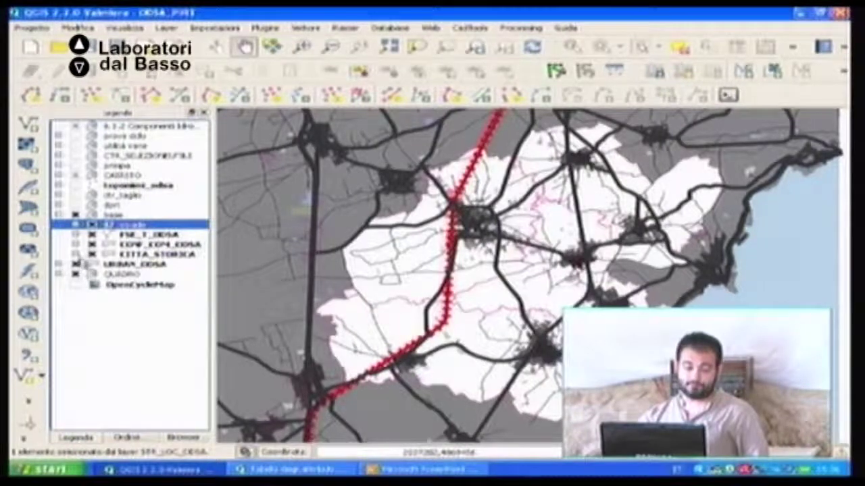
{"action": "left_click", "coordinate": [59, 271]}
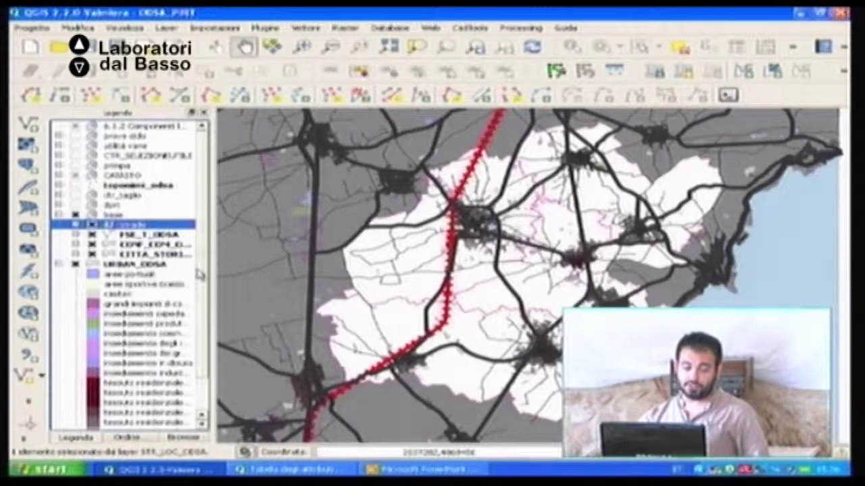
{"action": "scroll", "coordinate": [202, 274], "scroll_direction": "down", "scroll_amount": 1}
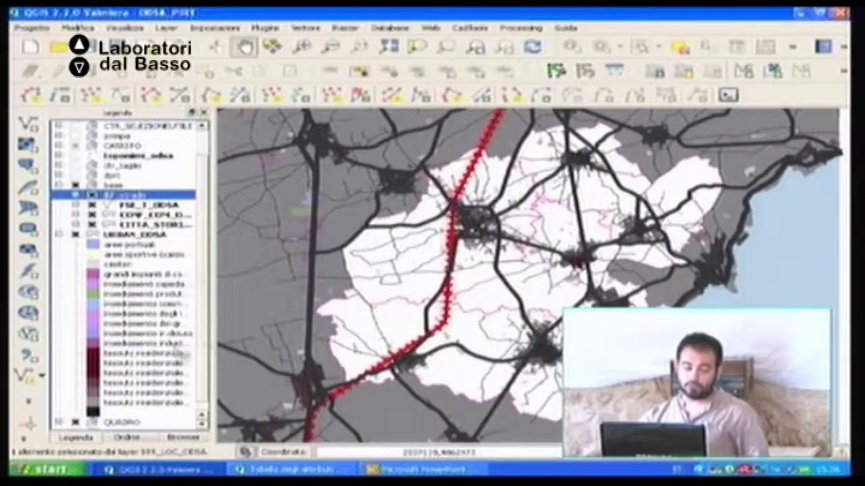
{"action": "left_click_drag", "start_coordinate": [210, 345], "coordinate": [312, 345]}
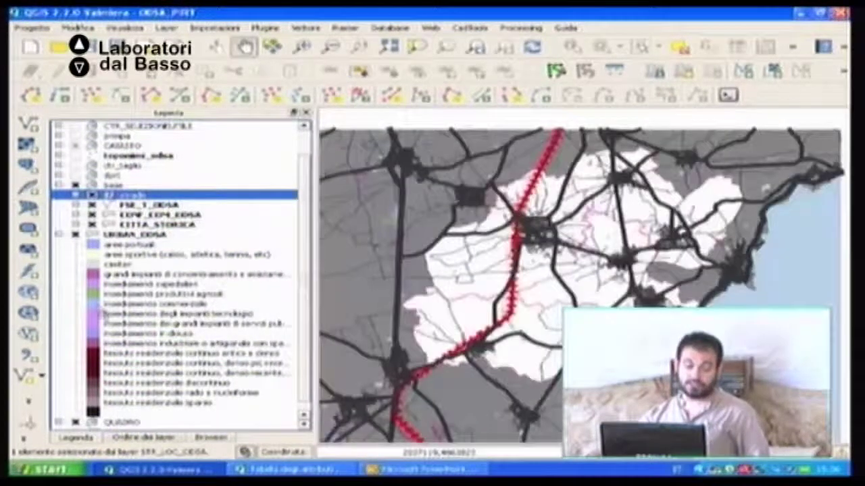
Step: Recolour the insediamento commerciale class of URBAN_ODSA red, apply the style and inspect those areas on the map
{"action": "left_click", "coordinate": [97, 307]}
{"action": "double_click", "coordinate": [97, 308]}
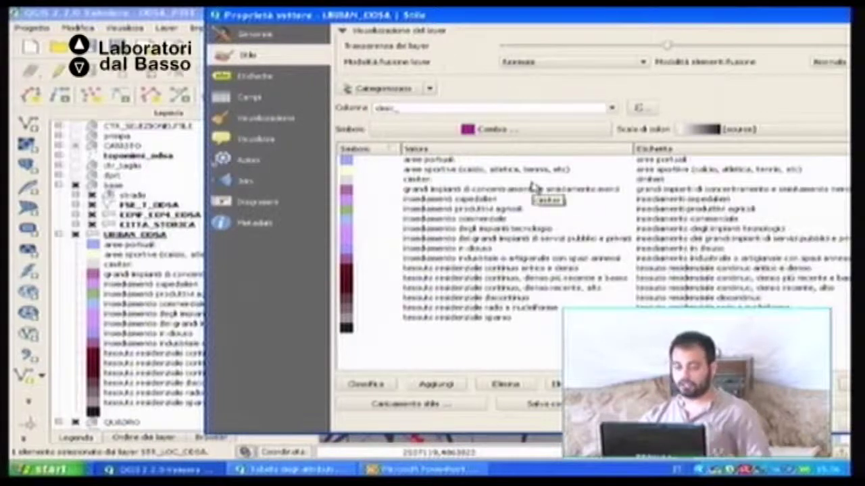
{"action": "double_click", "coordinate": [347, 223]}
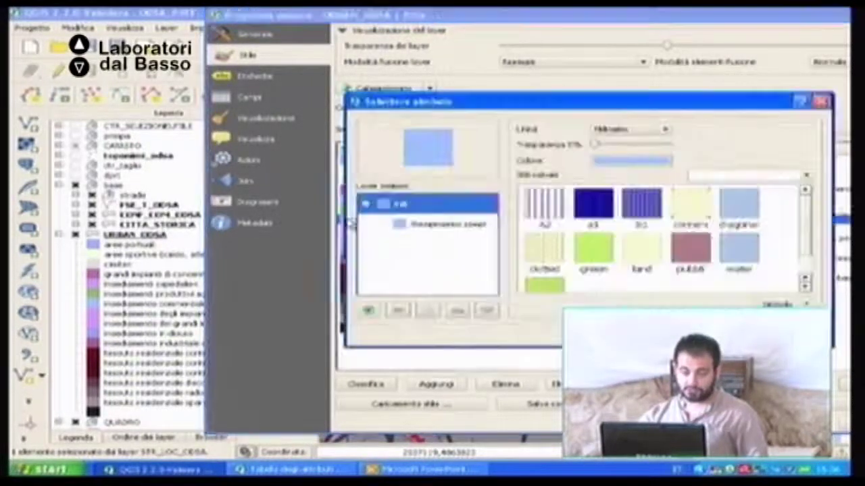
{"action": "left_click", "coordinate": [629, 160]}
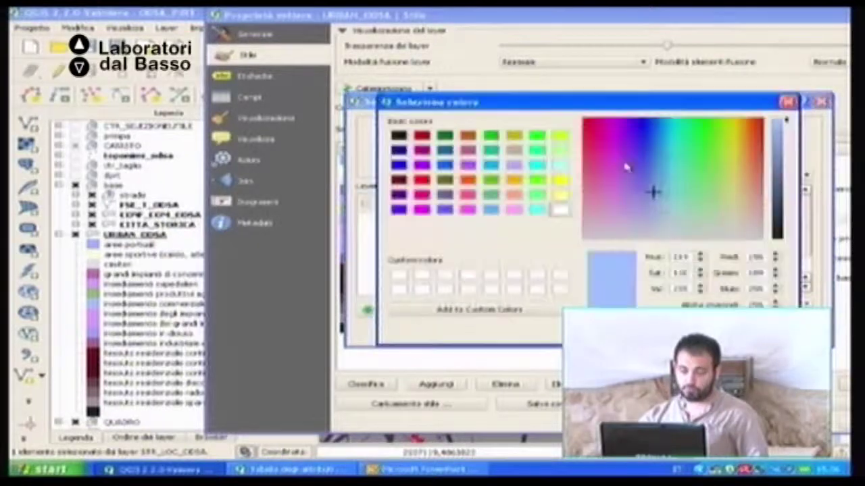
{"action": "left_click", "coordinate": [421, 179]}
{"action": "key", "text": "Return"}
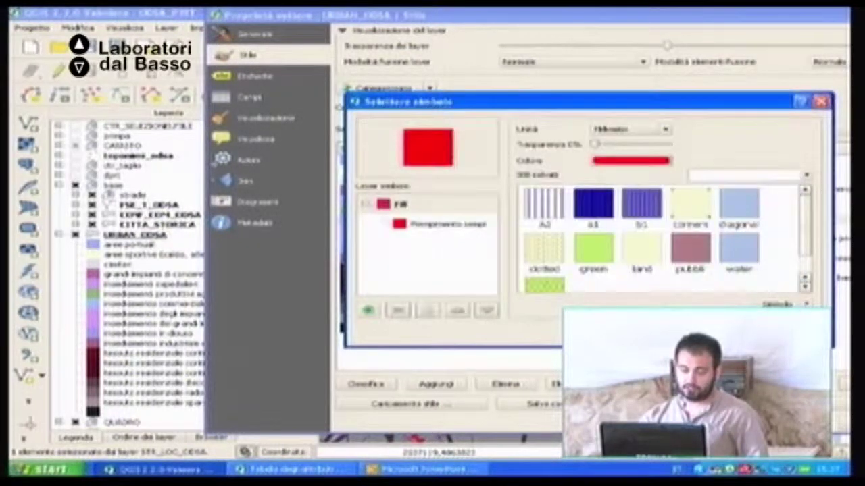
{"action": "key", "text": "Return"}
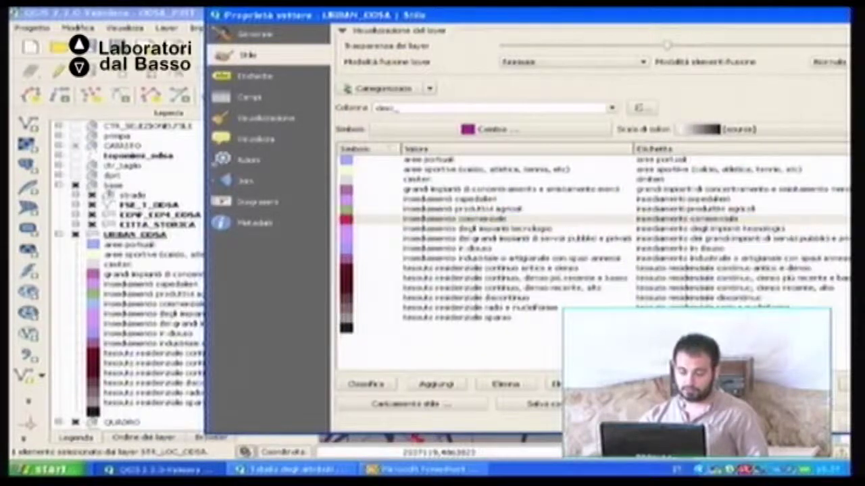
{"action": "key", "text": "Return"}
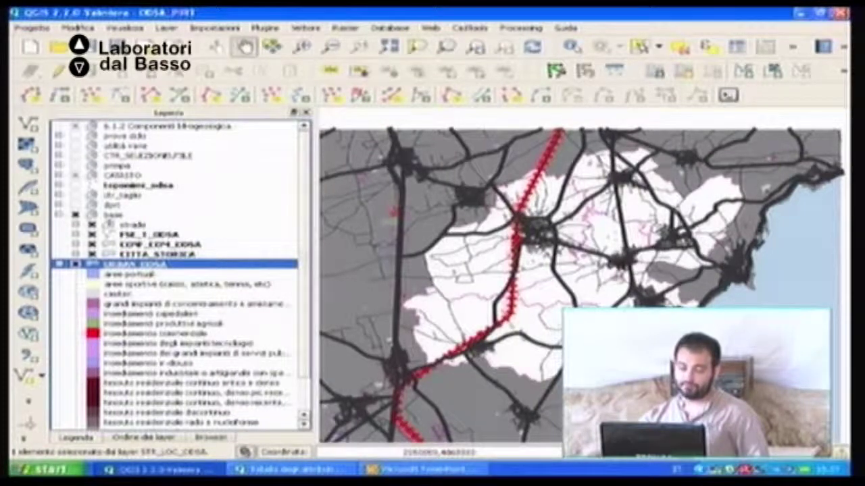
{"action": "left_click", "coordinate": [303, 46]}
{"action": "left_click_drag", "start_coordinate": [365, 177], "coordinate": [571, 272]}
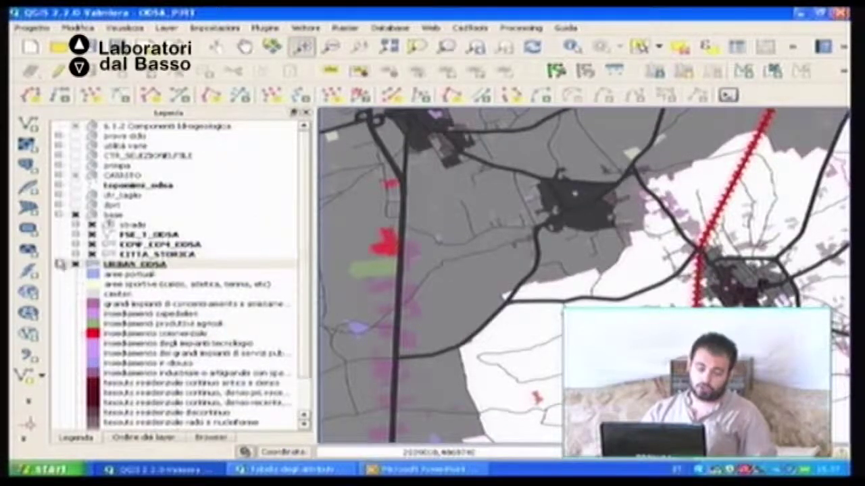
Step: Hide the URBAN_ODSA layer and the base group, and collapse both in the layer list
{"action": "left_click", "coordinate": [60, 265]}
{"action": "left_click", "coordinate": [76, 264]}
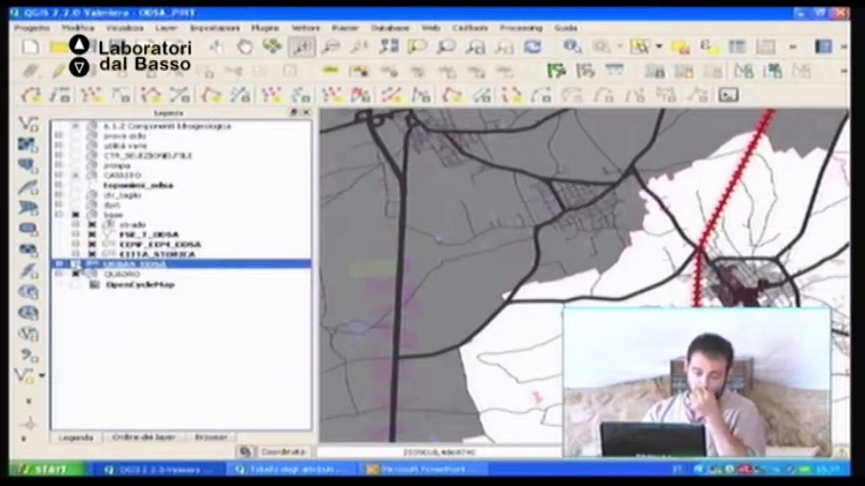
{"action": "left_click", "coordinate": [75, 215]}
{"action": "left_click", "coordinate": [59, 215]}
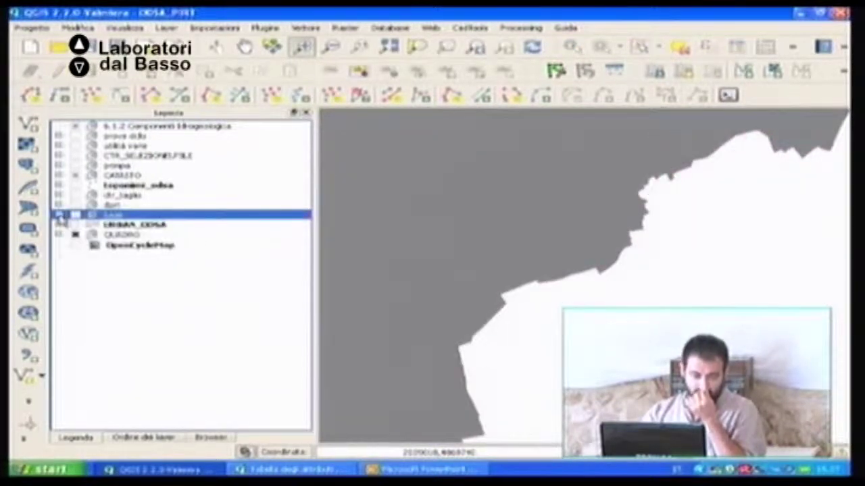
Step: Expand the ctr_taglio group, show its CTR_LIN_ODSA layer and inspect the lines close up
{"action": "left_click", "coordinate": [59, 195]}
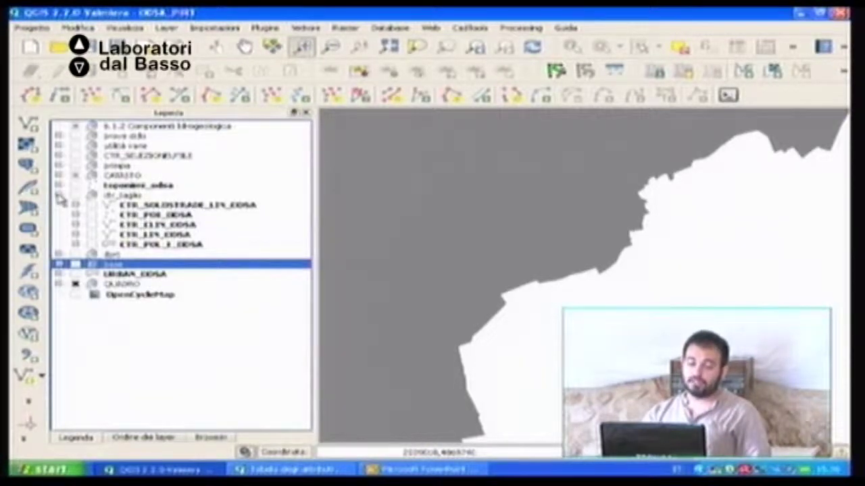
{"action": "left_click", "coordinate": [331, 46]}
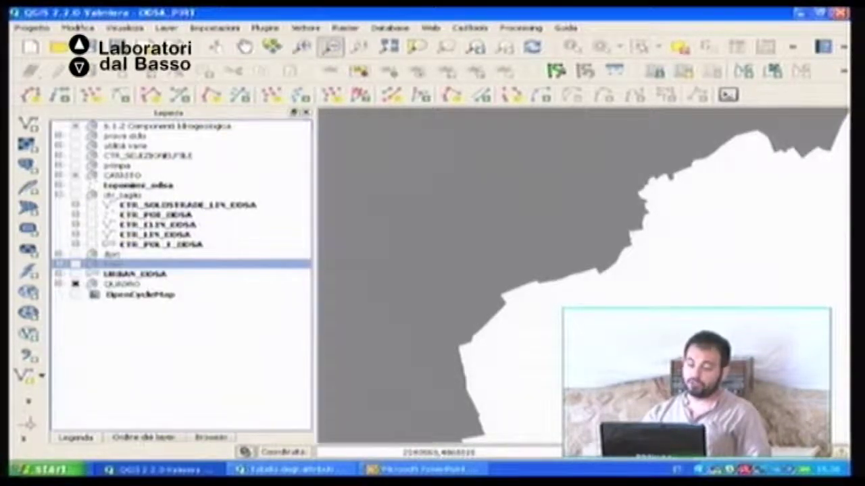
{"action": "scroll", "coordinate": [571, 224], "scroll_direction": "down", "scroll_amount": 2}
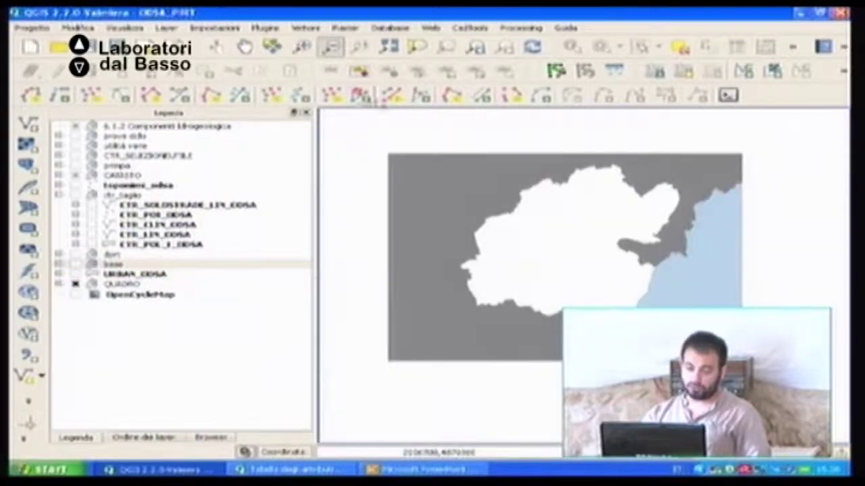
{"action": "left_click", "coordinate": [245, 46]}
{"action": "left_click_drag", "start_coordinate": [563, 229], "coordinate": [544, 245]}
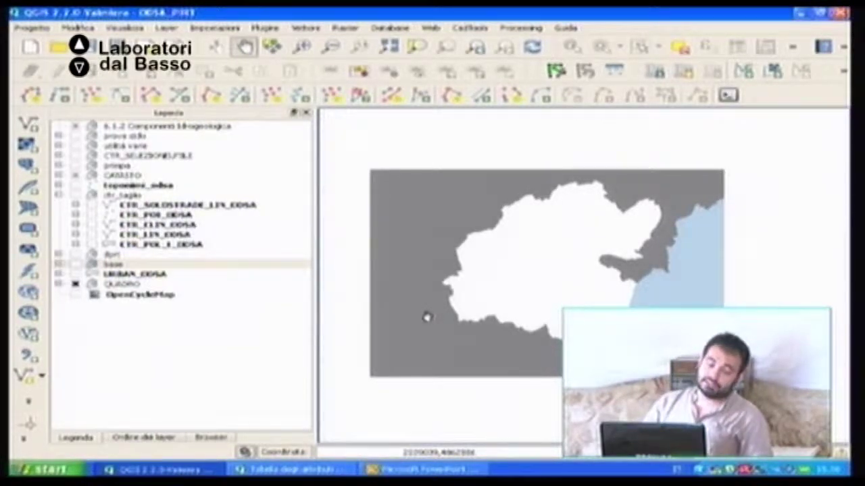
{"action": "left_click", "coordinate": [92, 234]}
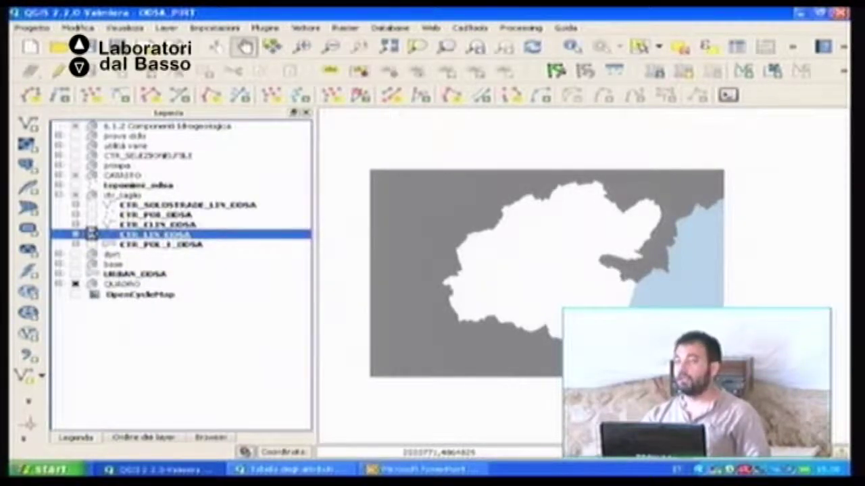
{"action": "left_click", "coordinate": [91, 235]}
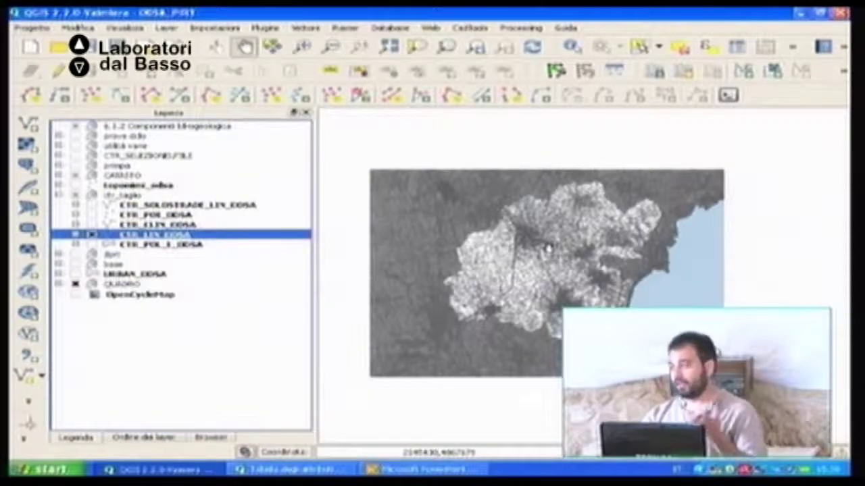
{"action": "left_click", "coordinate": [302, 46]}
{"action": "left_click_drag", "start_coordinate": [514, 231], "coordinate": [591, 275]}
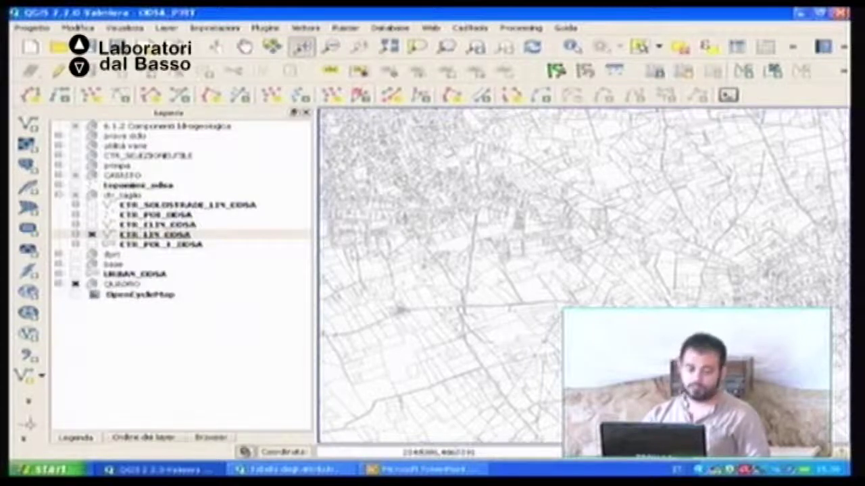
Step: Expand the CTR_LIN_ODSA legend and examine the descriptions in the layer's attribute table, closing the table
{"action": "left_click", "coordinate": [76, 234]}
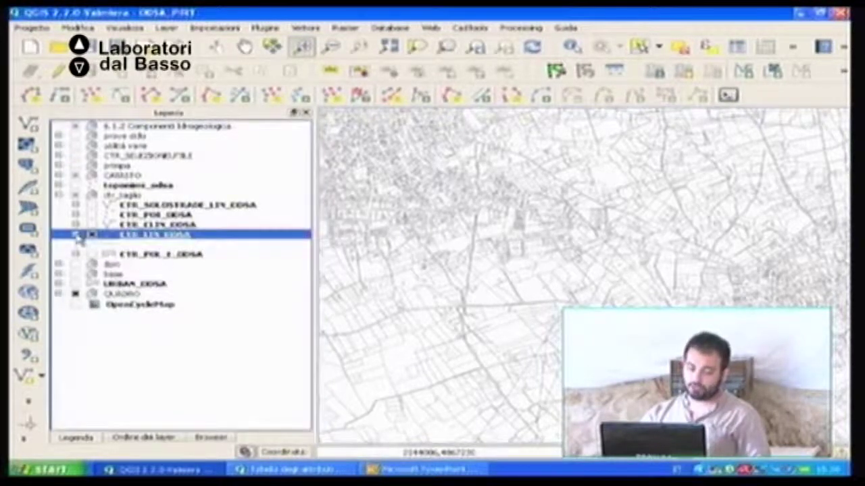
{"action": "right_click", "coordinate": [137, 240]}
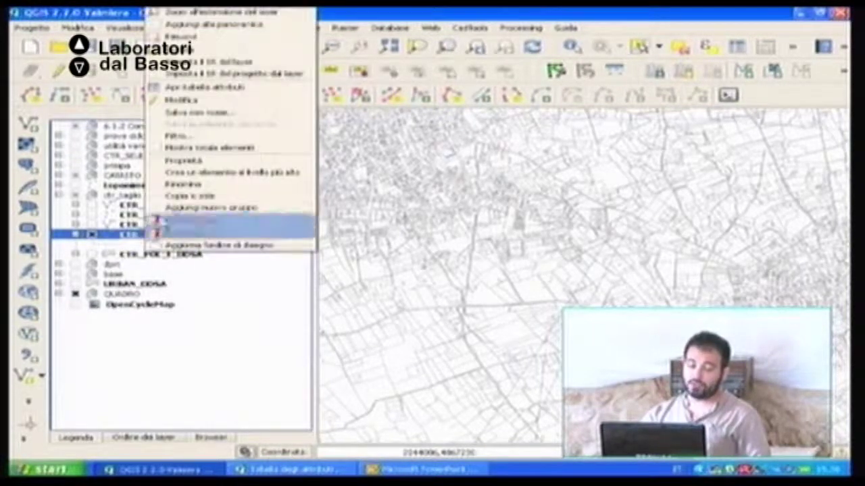
{"action": "left_click", "coordinate": [203, 87]}
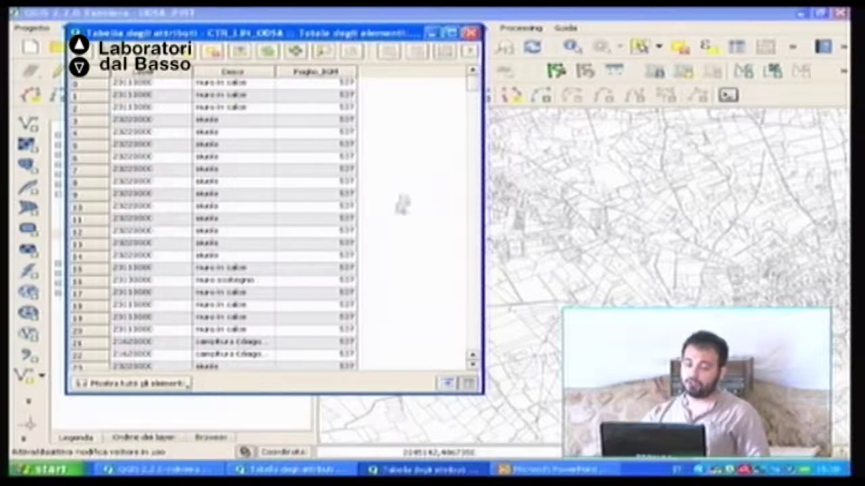
{"action": "left_click_drag", "start_coordinate": [472, 87], "coordinate": [467, 297]}
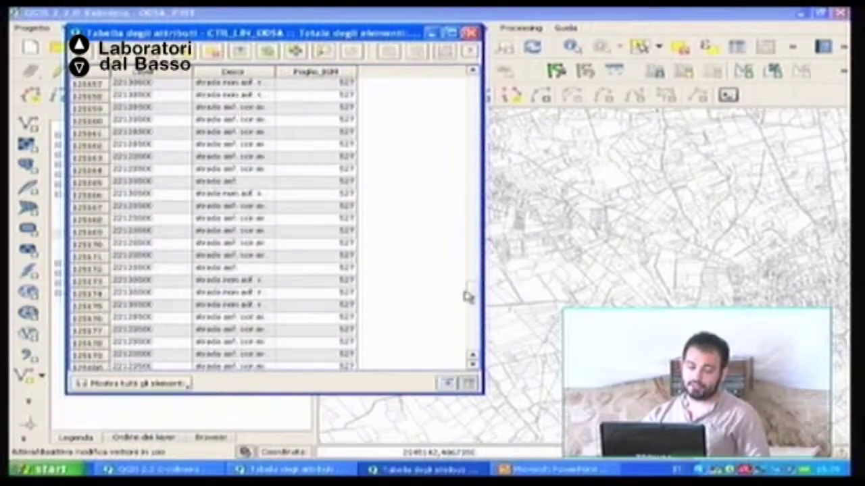
{"action": "left_click", "coordinate": [470, 34]}
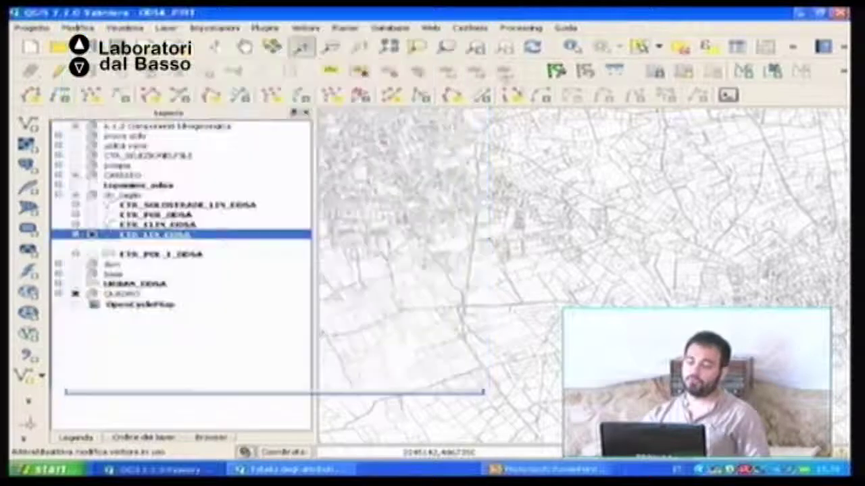
{"action": "left_click", "coordinate": [332, 48]}
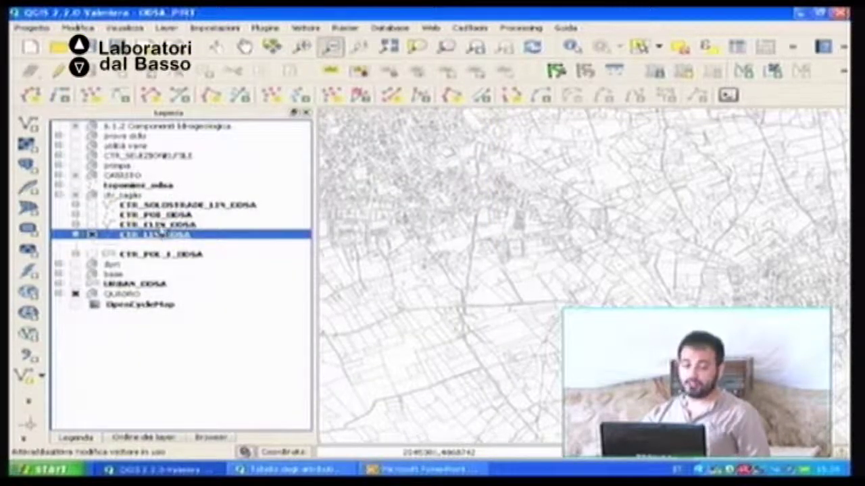
Step: Examine the building descriptions in the attribute table of the CTR_POL_I_ODSA layer, from the first rows to the last, and close the table
{"action": "left_click", "coordinate": [162, 225]}
{"action": "left_click", "coordinate": [168, 254]}
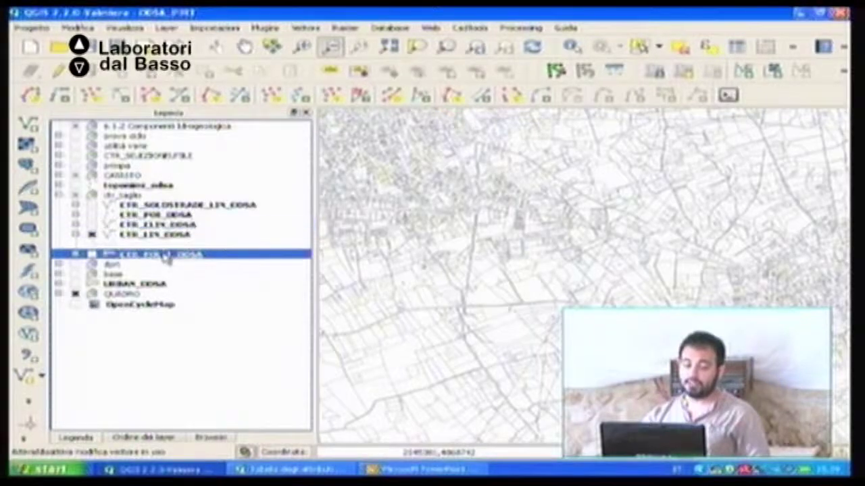
{"action": "right_click", "coordinate": [166, 254]}
{"action": "left_click", "coordinate": [223, 88]}
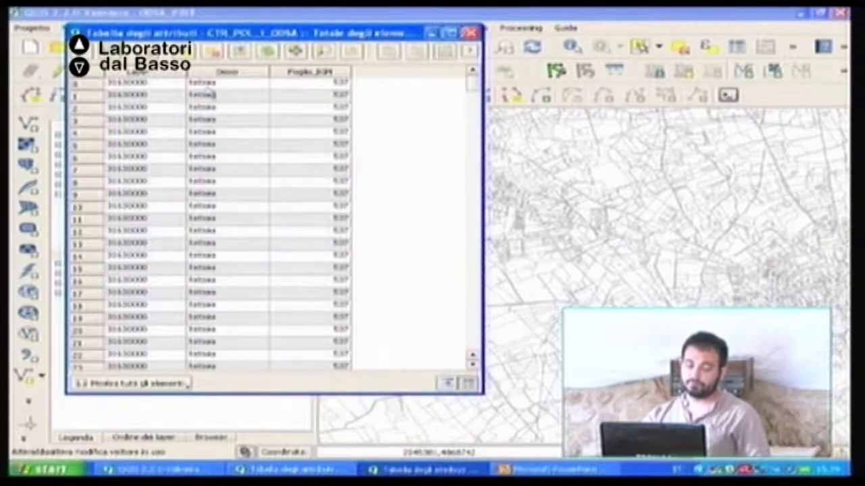
{"action": "left_click_drag", "start_coordinate": [473, 92], "coordinate": [465, 168]}
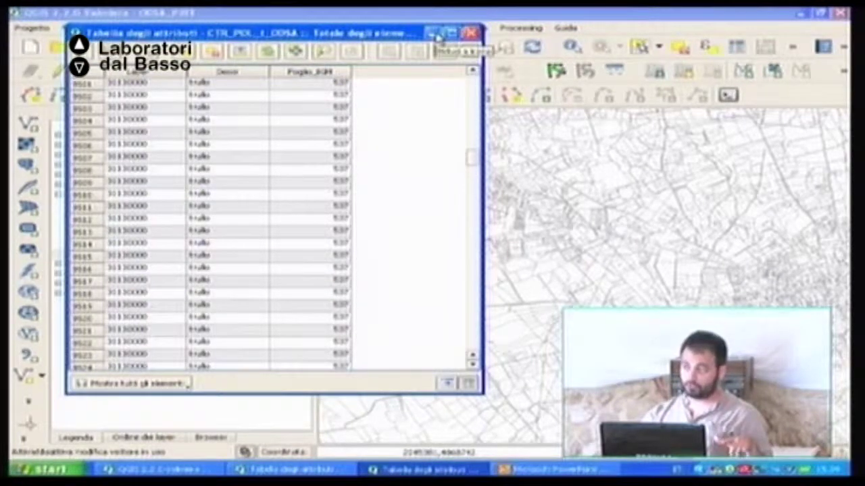
{"action": "left_click_drag", "start_coordinate": [467, 158], "coordinate": [465, 326]}
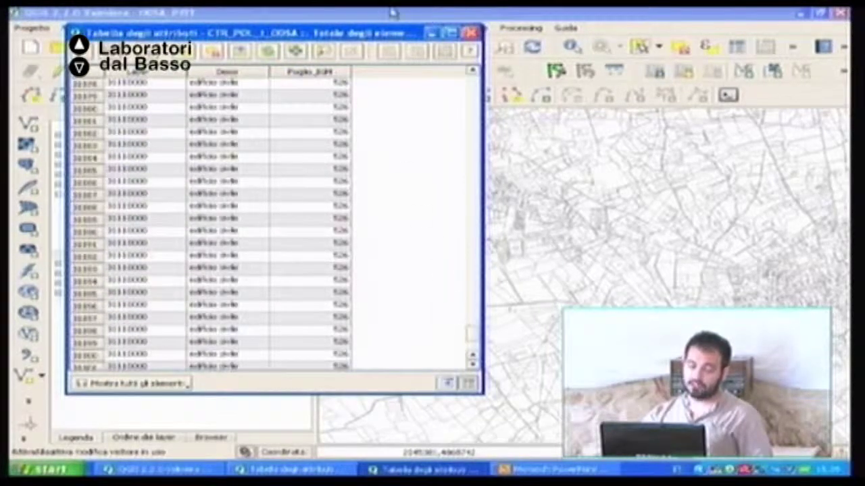
{"action": "left_click", "coordinate": [472, 33]}
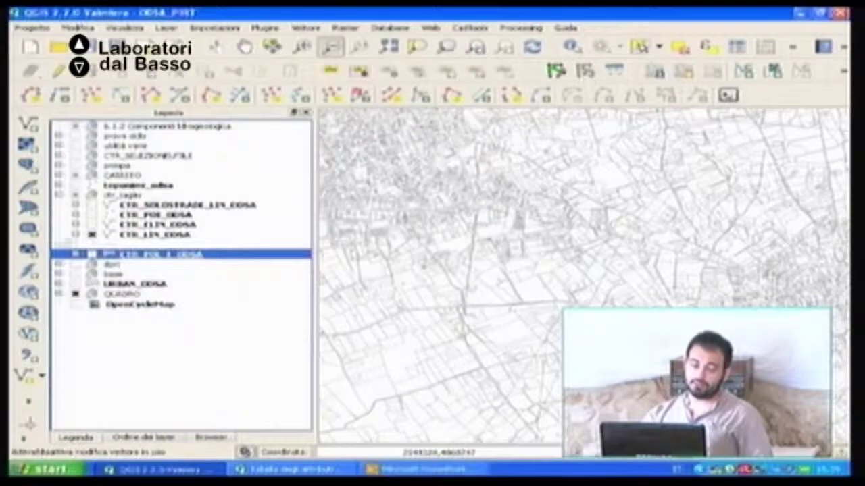
Step: Collapse the CTR_POL_I_ODSA legend, display all the ctr_taglio layers on the map, and hide the whole group
{"action": "left_click_drag", "start_coordinate": [79, 241], "coordinate": [79, 244]}
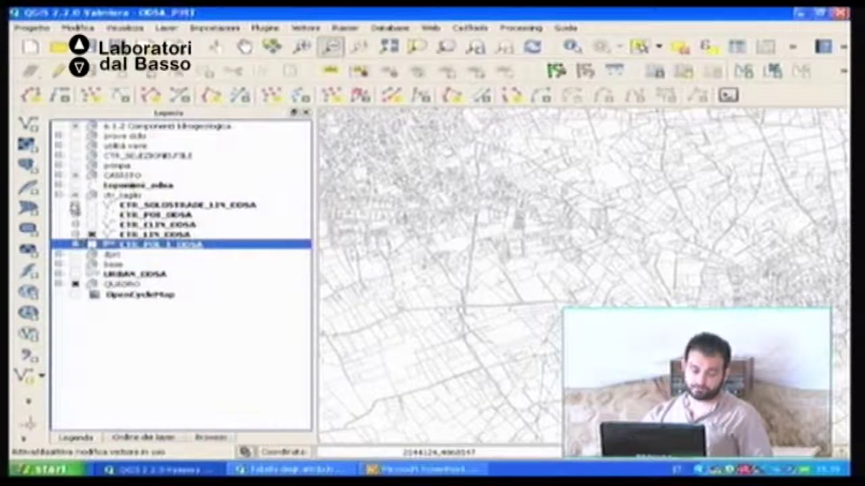
{"action": "left_click", "coordinate": [58, 195]}
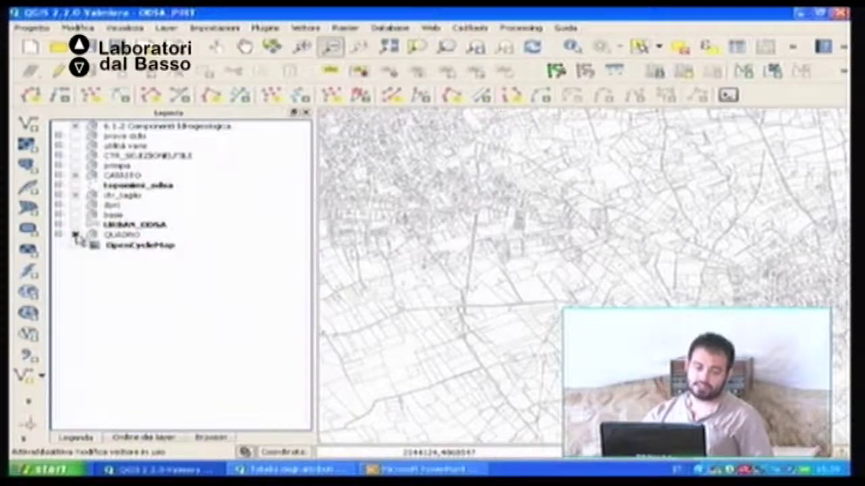
{"action": "left_click", "coordinate": [75, 196]}
{"action": "left_click", "coordinate": [75, 195]}
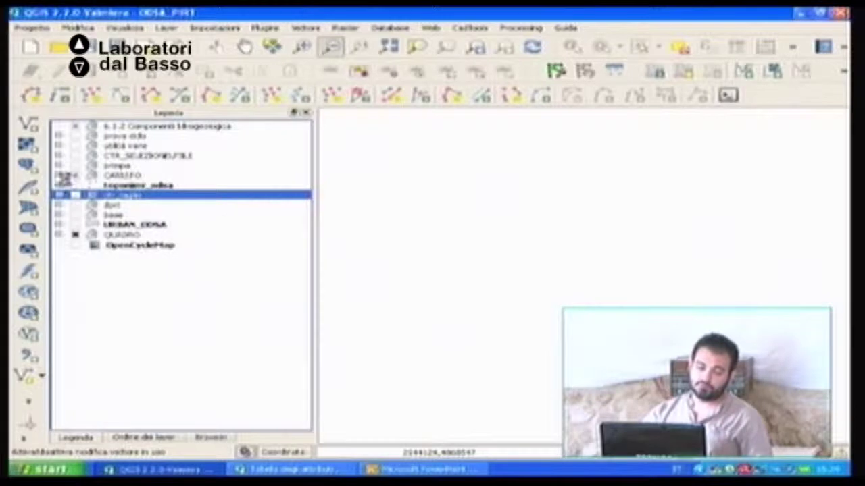
{"action": "left_click", "coordinate": [75, 176]}
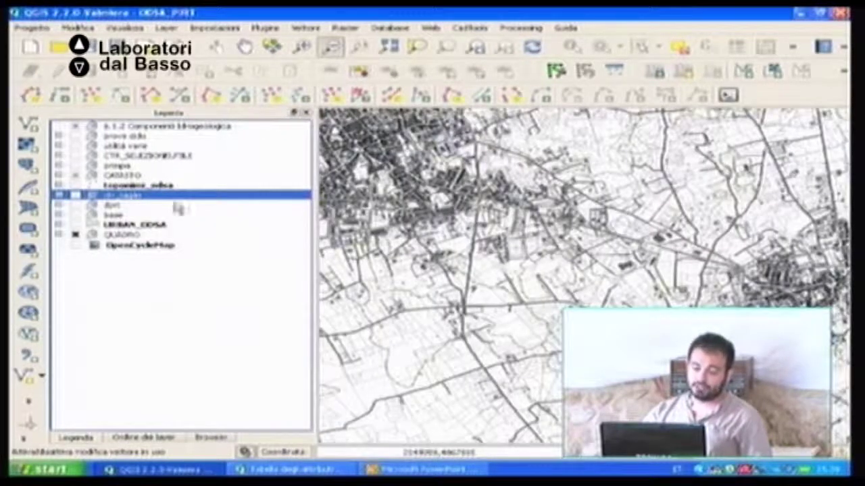
{"action": "left_click", "coordinate": [76, 199]}
{"action": "left_click", "coordinate": [75, 196]}
{"action": "left_click", "coordinate": [75, 196]}
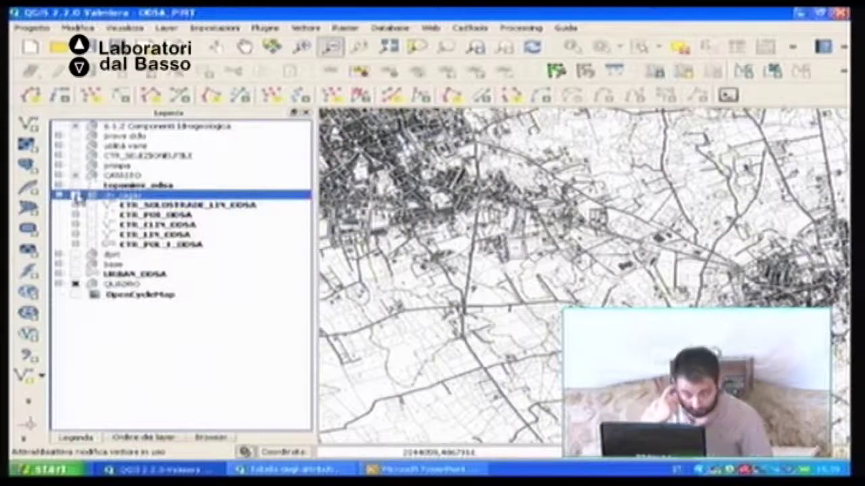
Step: Check the QUADRO group's visibility, leave it enabled and collapsed, and show the OpenCycleMap layer
{"action": "left_click", "coordinate": [60, 285]}
{"action": "left_click", "coordinate": [76, 285]}
{"action": "left_click", "coordinate": [75, 284]}
{"action": "left_click", "coordinate": [59, 286]}
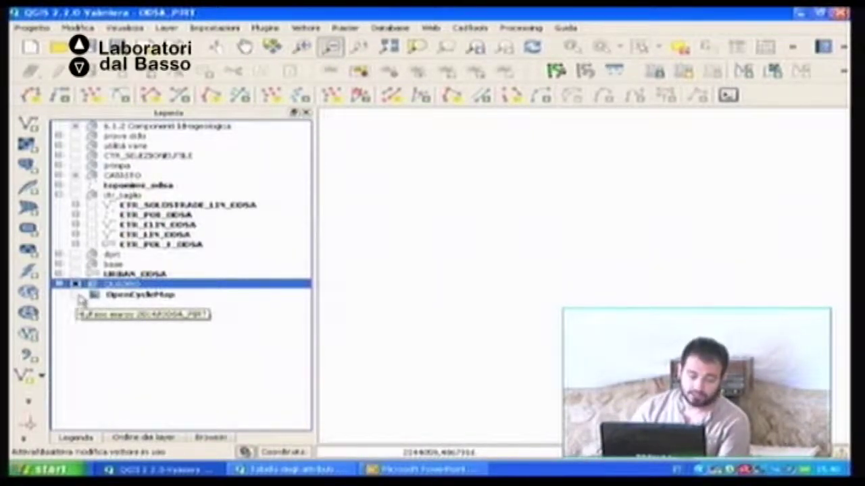
{"action": "left_click", "coordinate": [78, 296]}
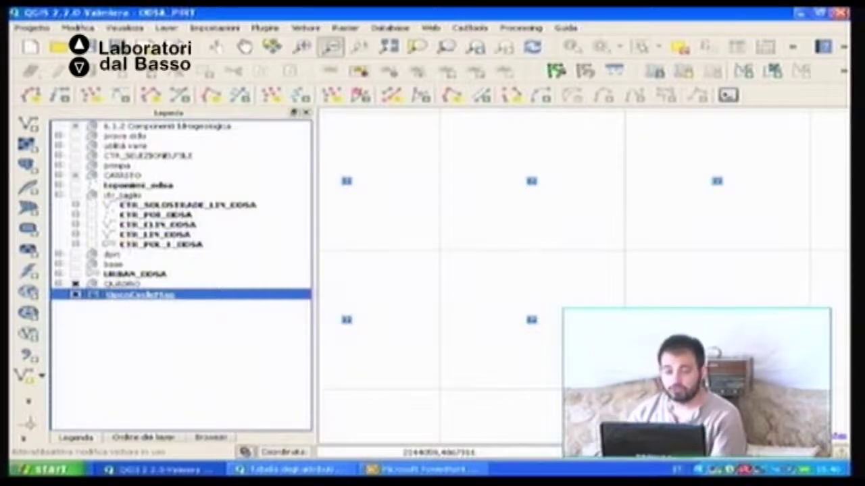
Step: Add a Google Satellite layer with the OpenLayers plugin and dismiss the resulting dialogs
{"action": "left_click", "coordinate": [167, 28]}
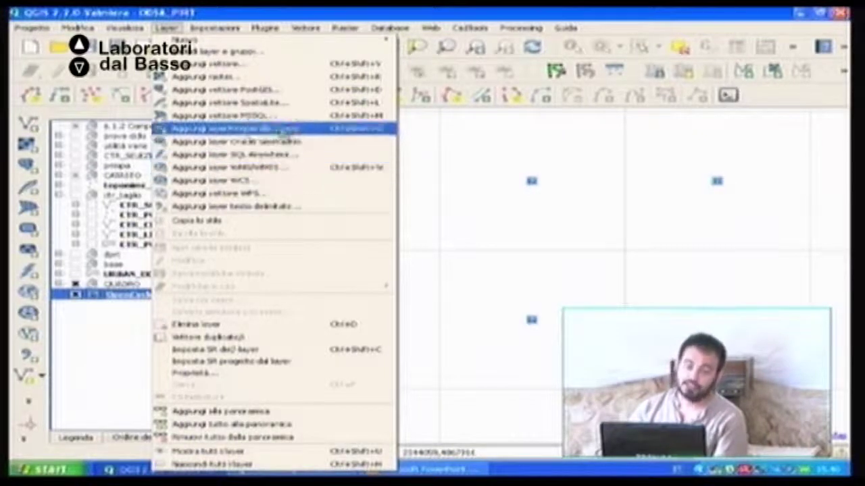
{"action": "mouse_move", "coordinate": [306, 28]}
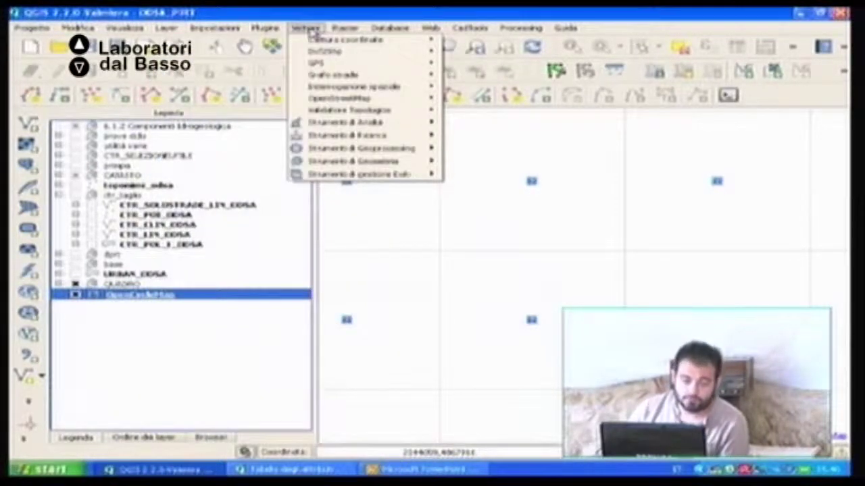
{"action": "mouse_move", "coordinate": [265, 28]}
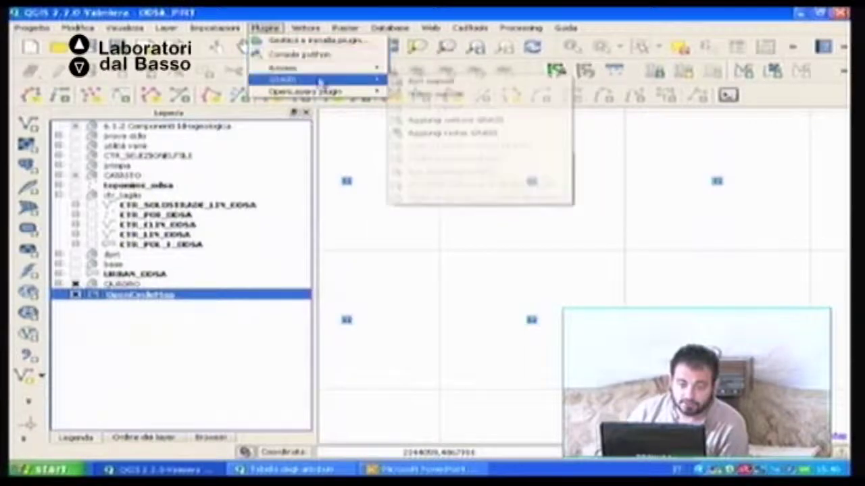
{"action": "mouse_move", "coordinate": [321, 95]}
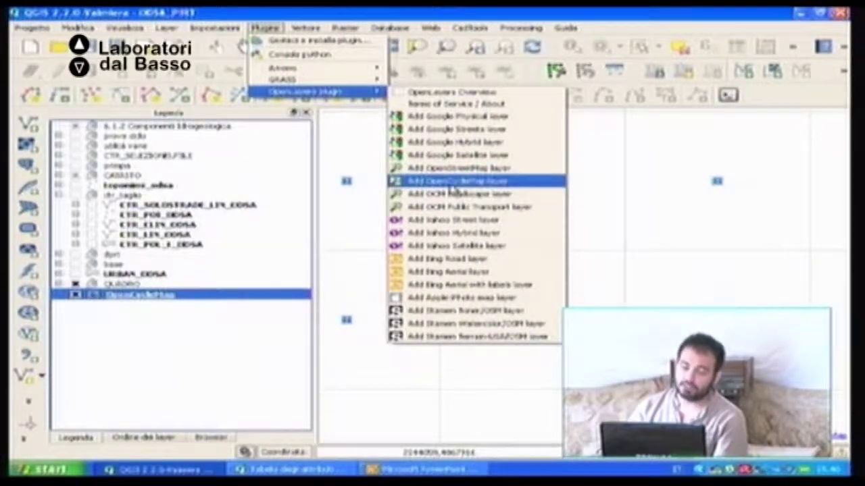
{"action": "left_click", "coordinate": [484, 157]}
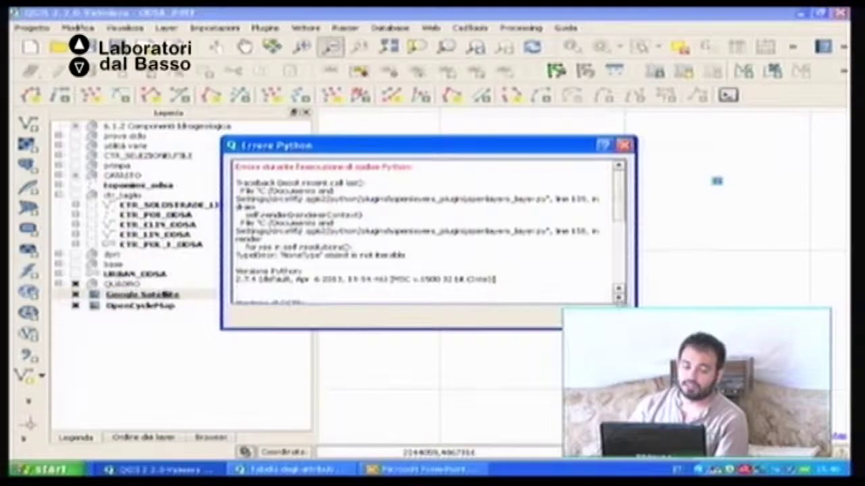
{"action": "left_click_drag", "start_coordinate": [617, 193], "coordinate": [631, 248]}
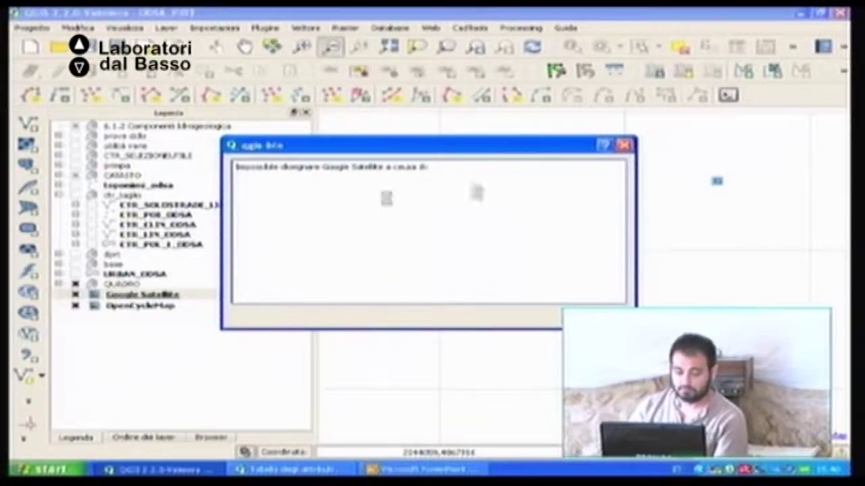
{"action": "left_click", "coordinate": [617, 305]}
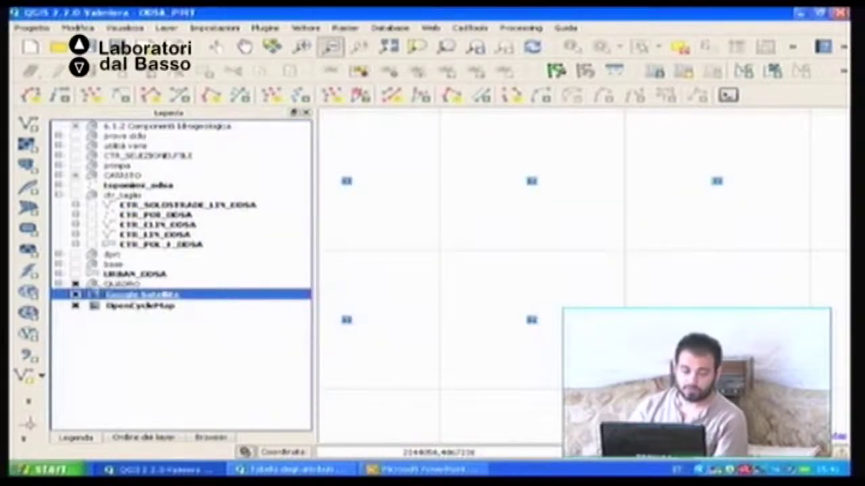
Step: Hide the Google Satellite and OpenCycleMap layers, and display the expanded base group with URBAN_ODSA across the wider territory
{"action": "left_click", "coordinate": [76, 307]}
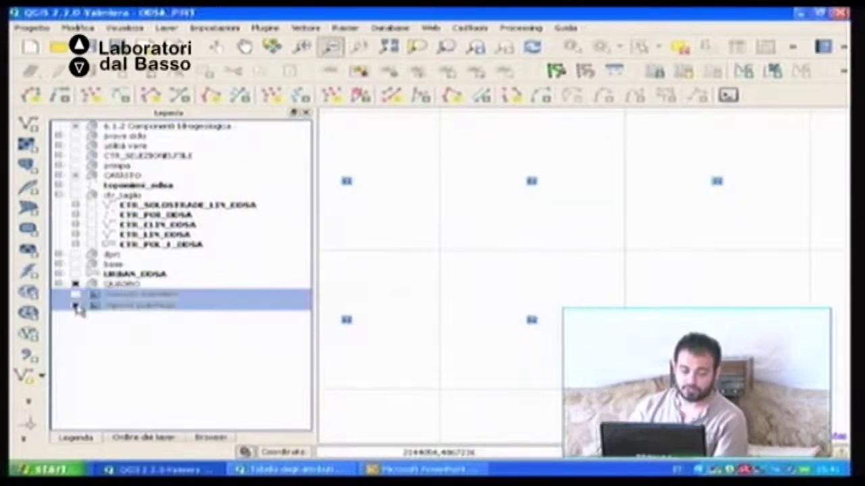
{"action": "left_click", "coordinate": [76, 264]}
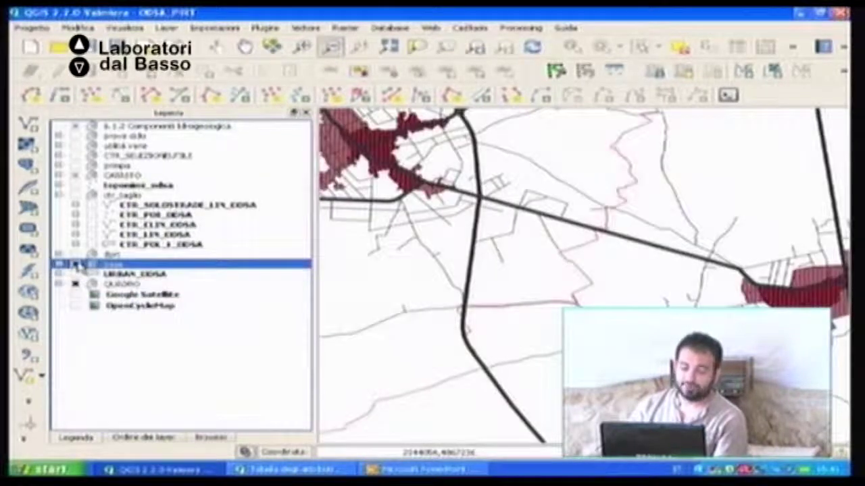
{"action": "left_click", "coordinate": [59, 265]}
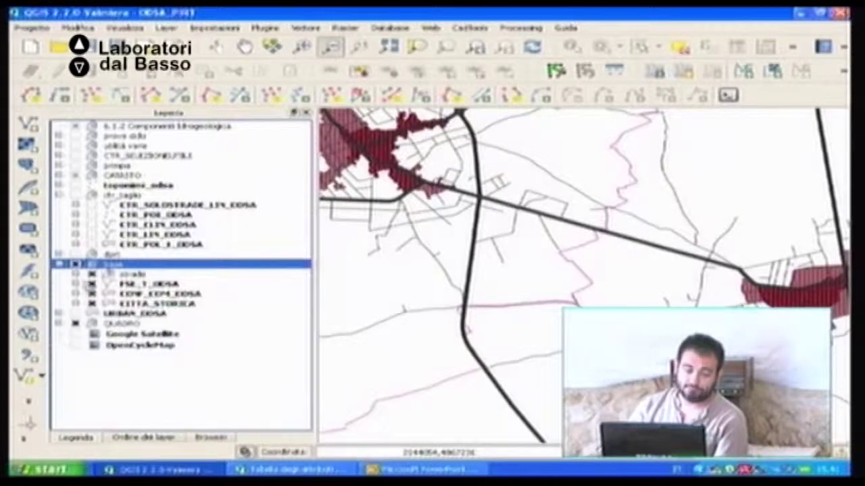
{"action": "left_click", "coordinate": [76, 314]}
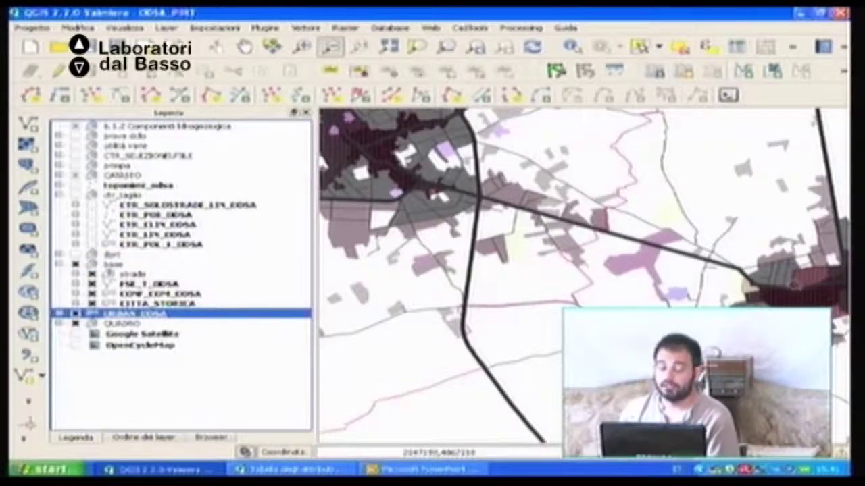
{"action": "scroll", "coordinate": [585, 276], "scroll_direction": "down", "scroll_amount": 2}
{"action": "scroll", "coordinate": [584, 276], "scroll_direction": "down", "scroll_amount": 2}
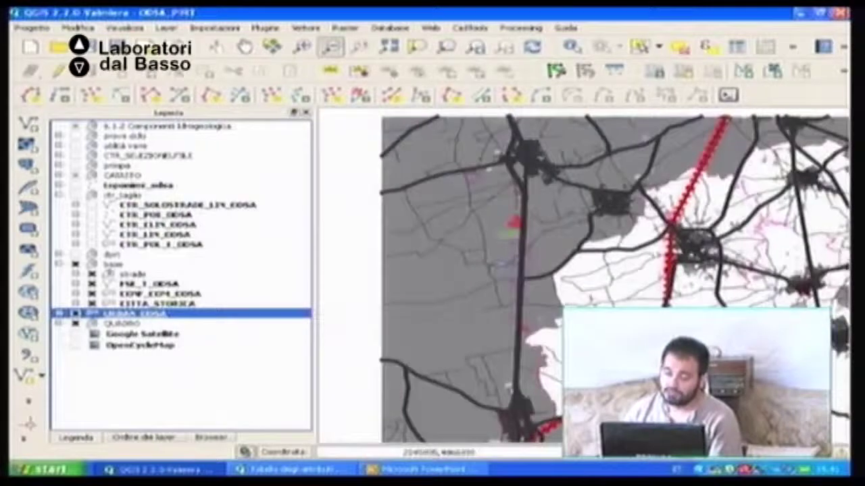
{"action": "left_click", "coordinate": [244, 46]}
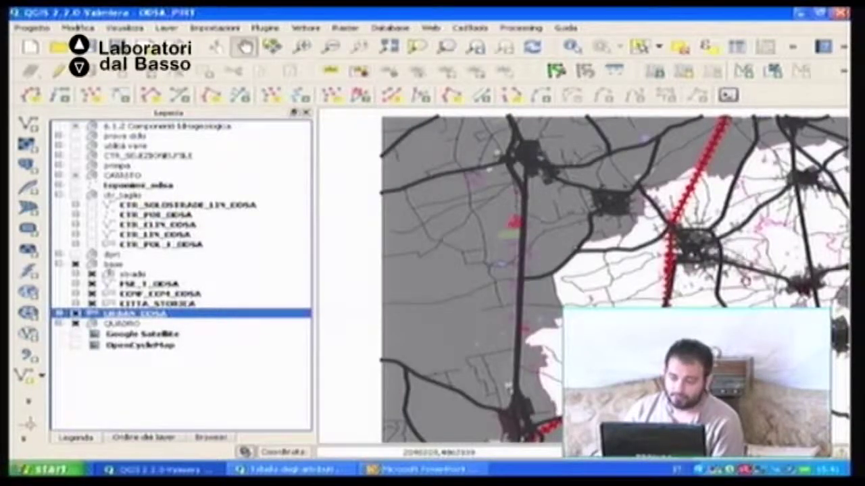
{"action": "left_click_drag", "start_coordinate": [745, 281], "coordinate": [610, 268]}
{"action": "scroll", "coordinate": [598, 263], "scroll_direction": "down", "scroll_amount": 1}
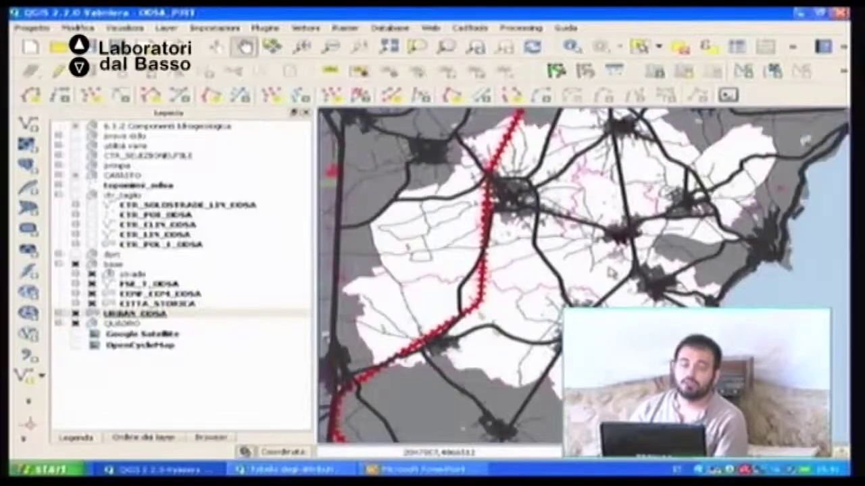
Step: Collapse the ctr_taglio group, and expand and show the primpa group on the map
{"action": "left_click", "coordinate": [59, 195]}
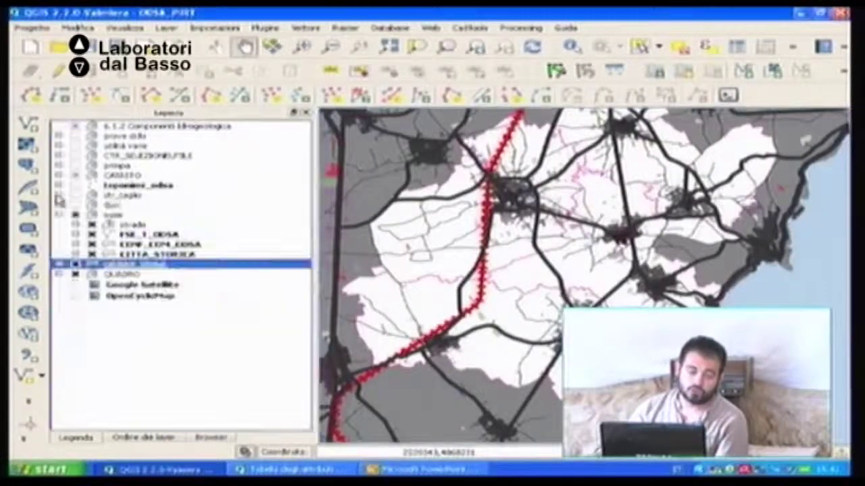
{"action": "left_click", "coordinate": [59, 165]}
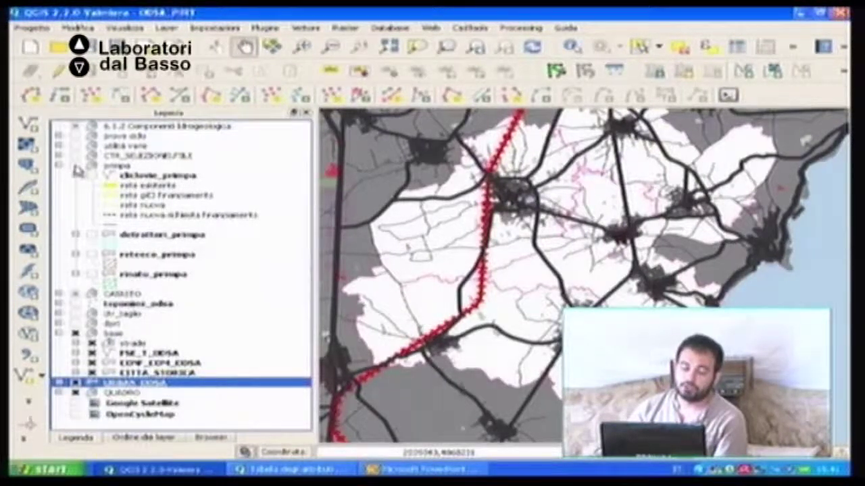
{"action": "left_click", "coordinate": [75, 165]}
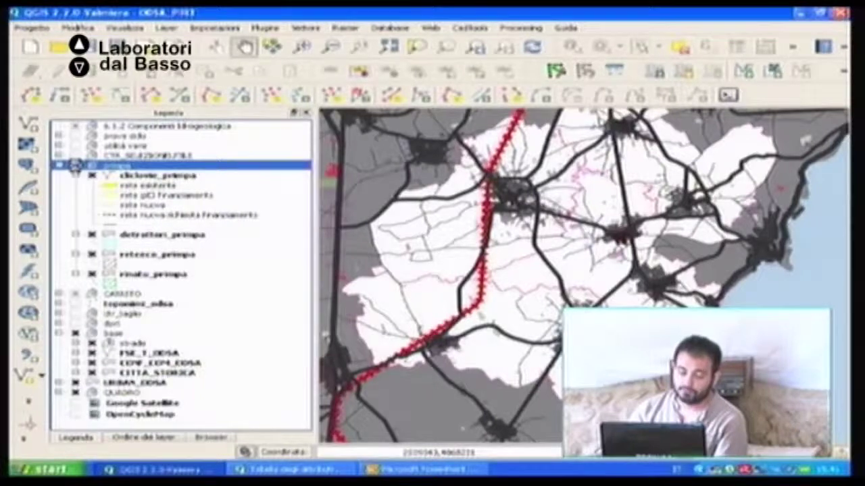
{"action": "left_click", "coordinate": [75, 165]}
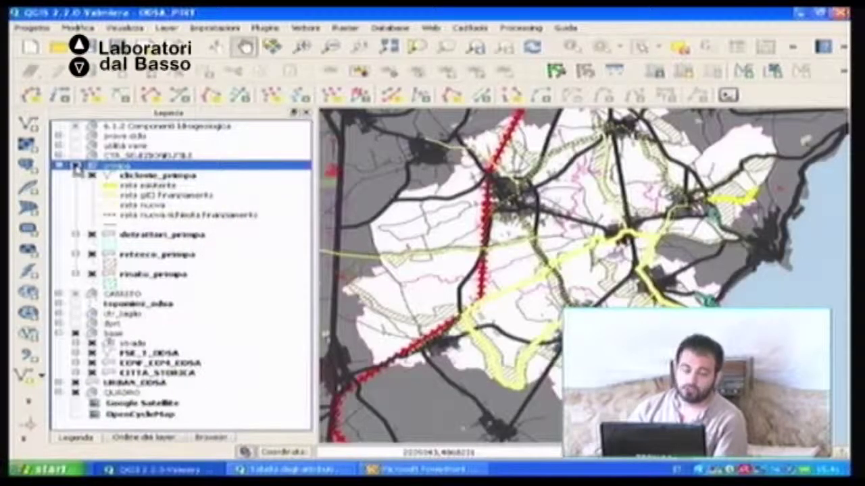
Step: Toggle the primpa layers individually, leaving ciclovie_primpa and reteeco_primpa shown and detrattori_primpa and rinatu_primpa hidden
{"action": "left_click", "coordinate": [92, 175]}
{"action": "left_click", "coordinate": [98, 235]}
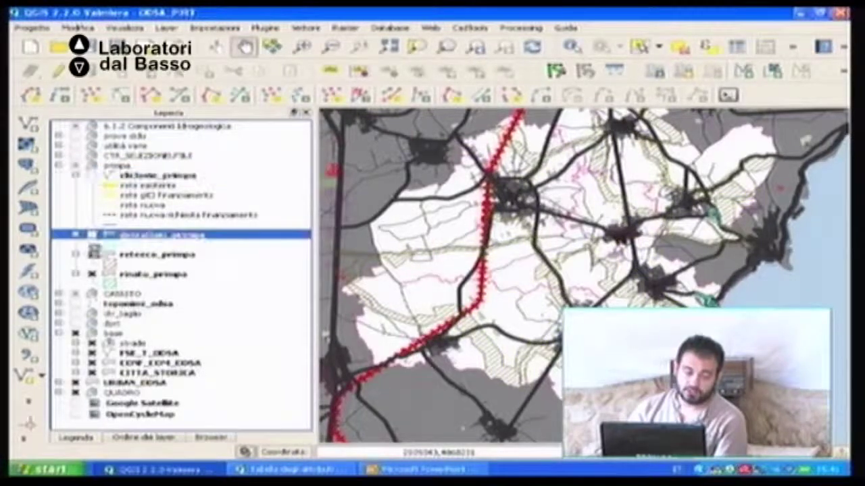
{"action": "left_click", "coordinate": [92, 254]}
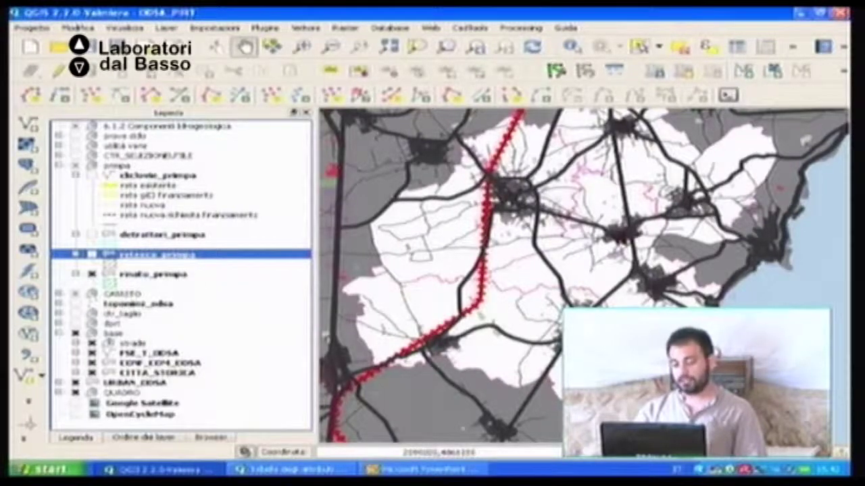
{"action": "left_click", "coordinate": [92, 255]}
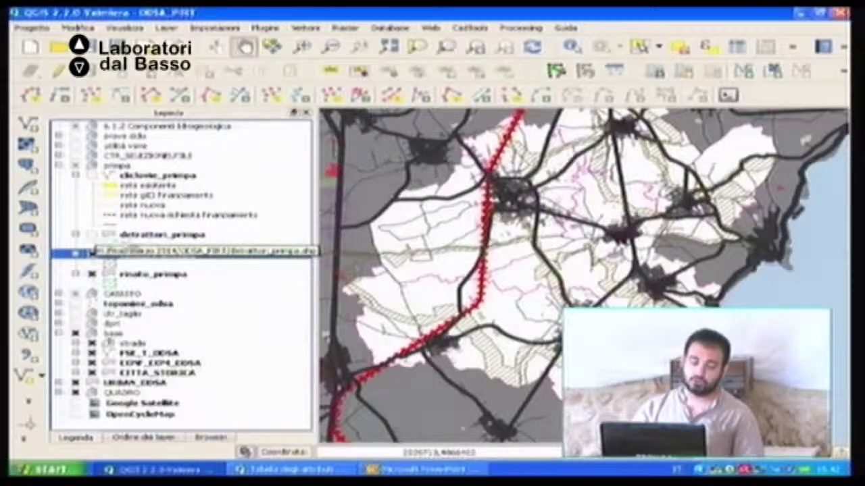
{"action": "left_click_drag", "start_coordinate": [108, 275], "coordinate": [134, 284]}
{"action": "left_click_drag", "start_coordinate": [112, 195], "coordinate": [98, 181]}
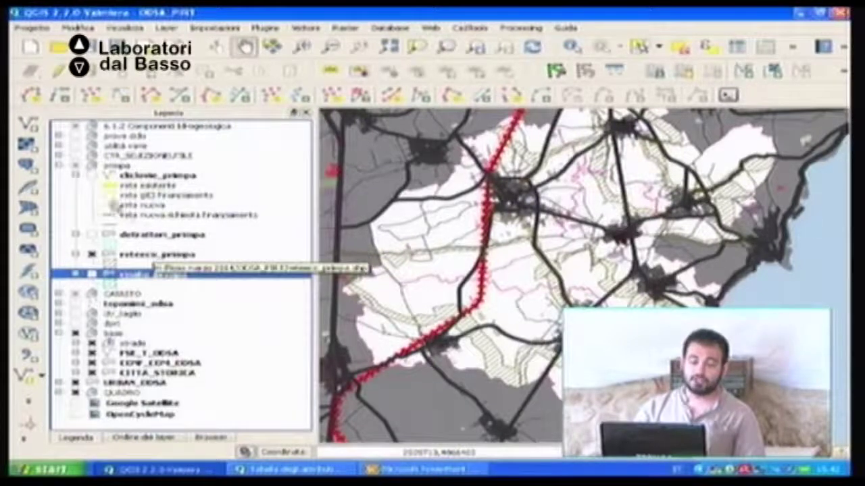
{"action": "left_click", "coordinate": [93, 176]}
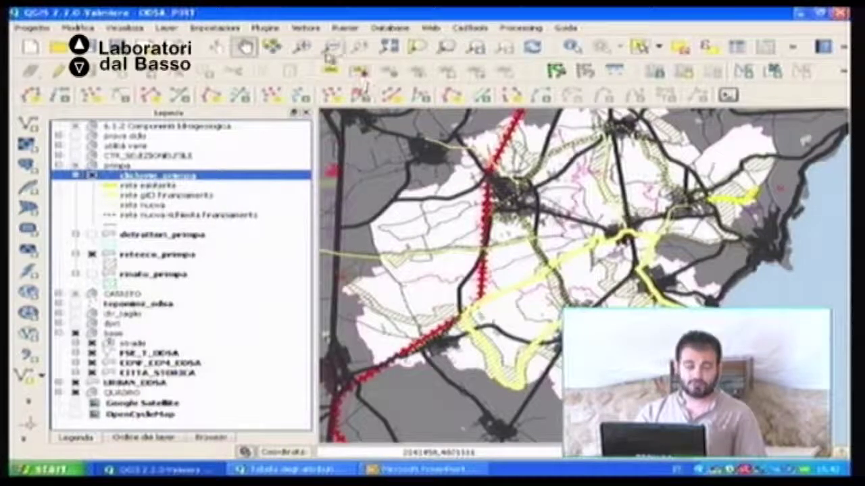
Step: Hide reteeco_primpa and ciclovie_primpa, and collapse the legend entries of all four primpa layers
{"action": "left_click", "coordinate": [302, 46]}
{"action": "left_click_drag", "start_coordinate": [454, 160], "coordinate": [691, 370]}
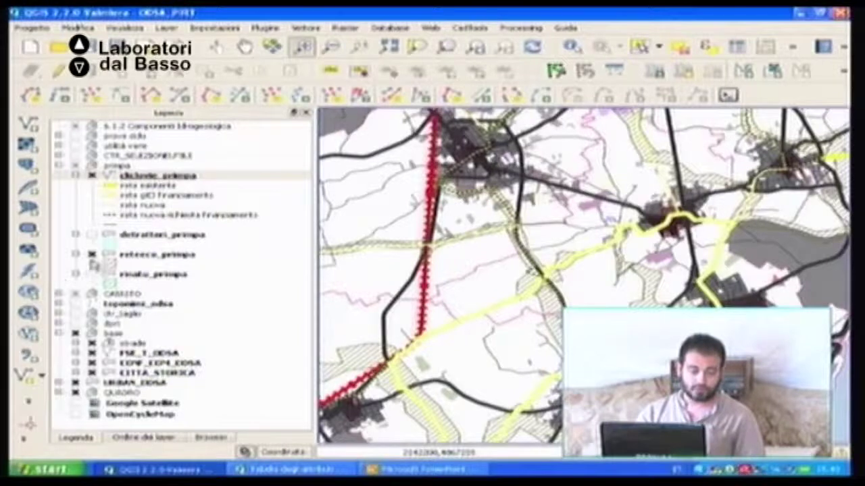
{"action": "left_click", "coordinate": [93, 255]}
{"action": "left_click", "coordinate": [92, 176]}
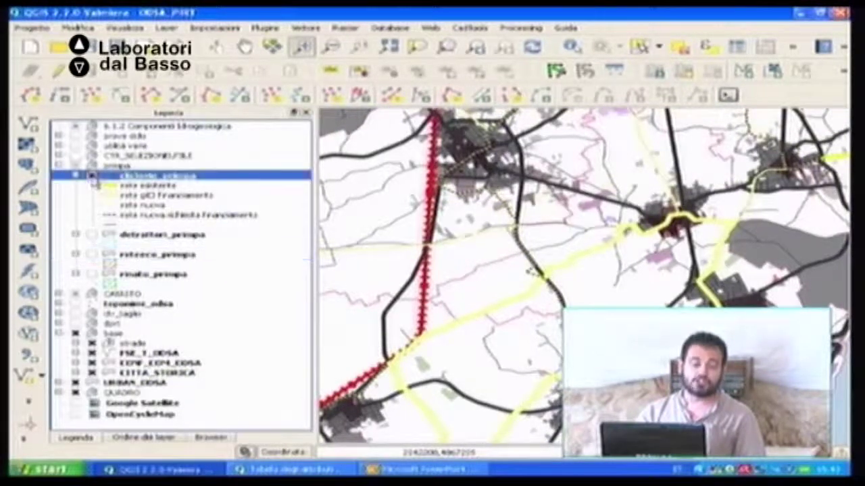
{"action": "left_click", "coordinate": [75, 175]}
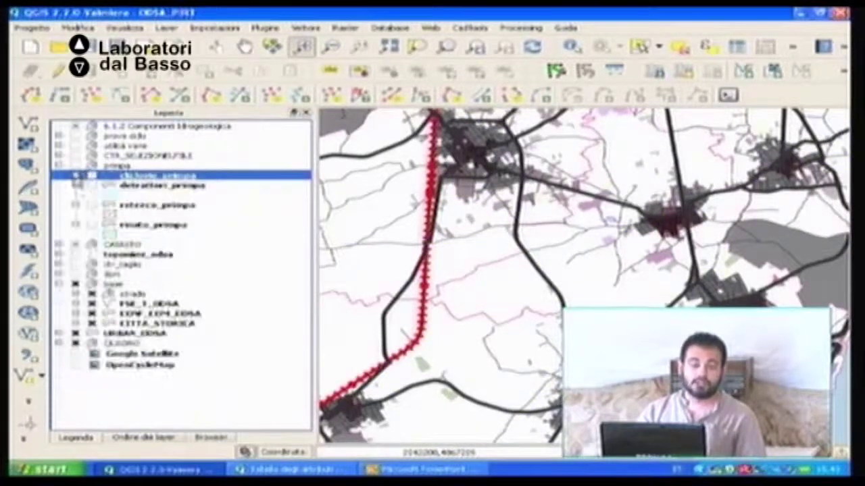
{"action": "left_click", "coordinate": [76, 185]}
{"action": "left_click", "coordinate": [76, 195]}
{"action": "left_click", "coordinate": [76, 205]}
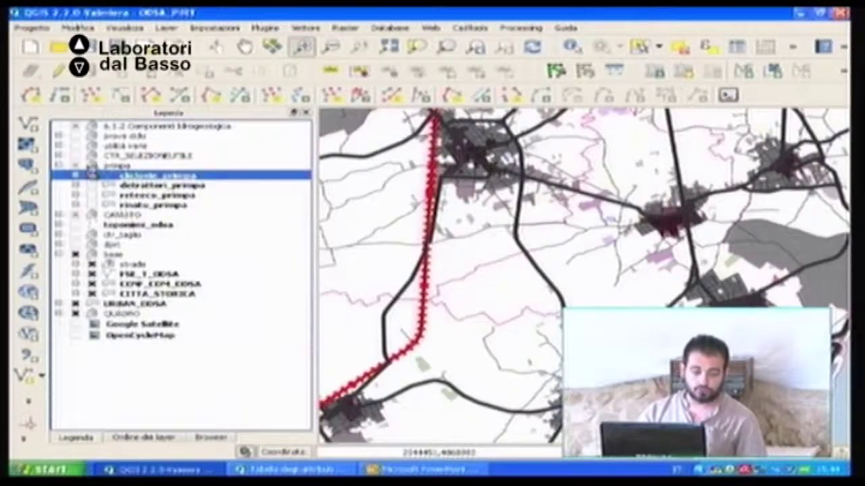
Step: Show ciclovie_primpa and reteeco_primpa together on the map, then hide them and collapse the primpa group
{"action": "left_click", "coordinate": [92, 175]}
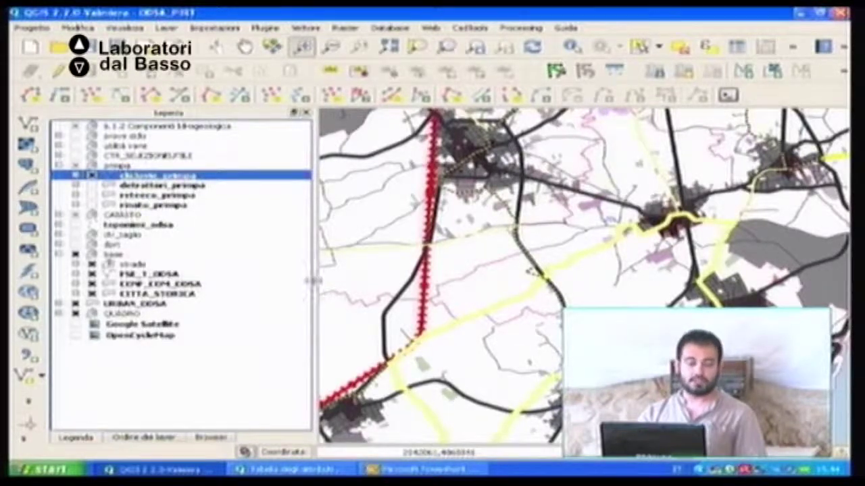
{"action": "left_click", "coordinate": [76, 195]}
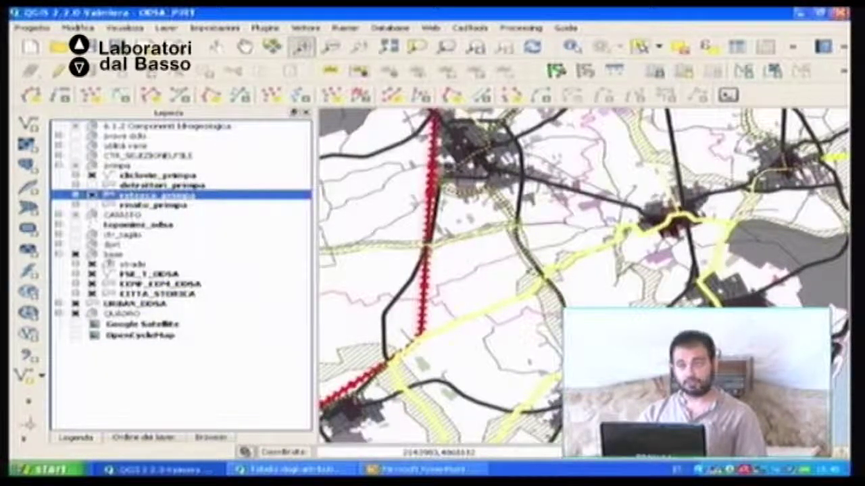
{"action": "left_click", "coordinate": [92, 194]}
{"action": "left_click", "coordinate": [75, 165]}
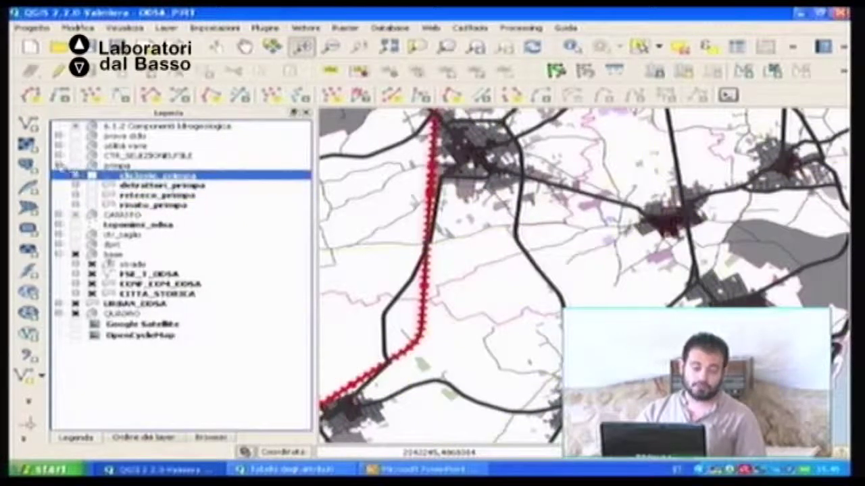
{"action": "left_click", "coordinate": [58, 164]}
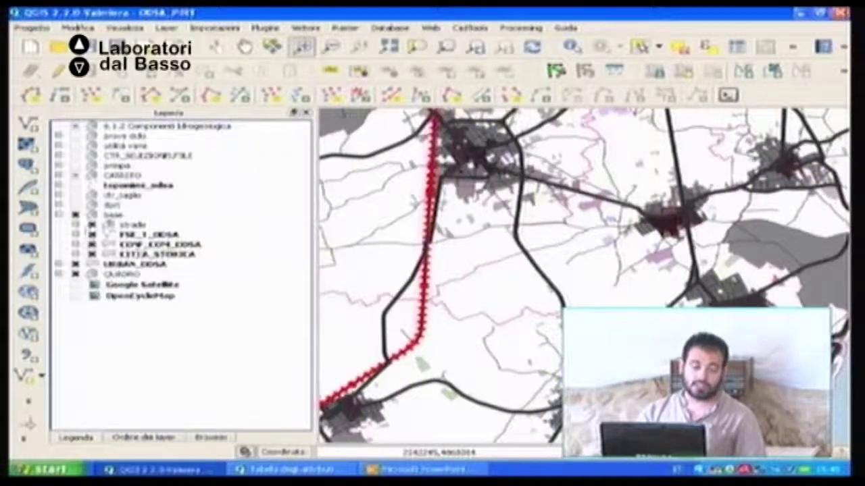
Step: Expand the CTR_SELEZIONEUTILE group, and hide the base group and the URBAN_ODSA layer
{"action": "left_click", "coordinate": [58, 155]}
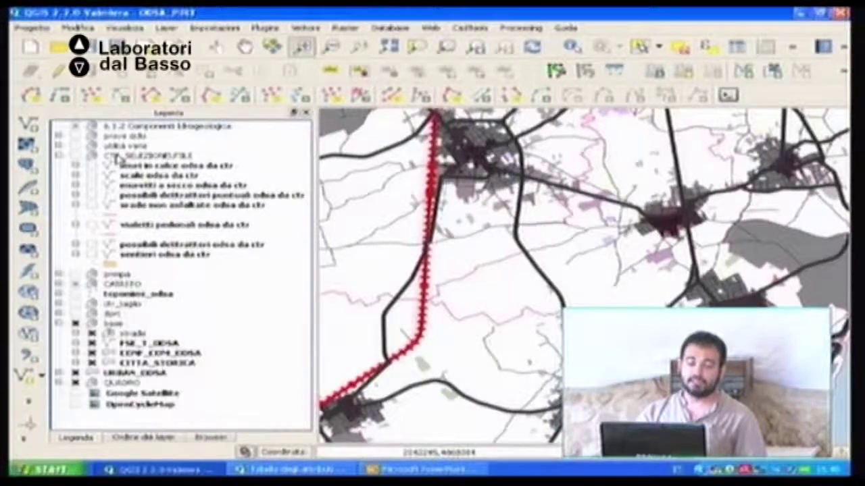
{"action": "left_click", "coordinate": [76, 324]}
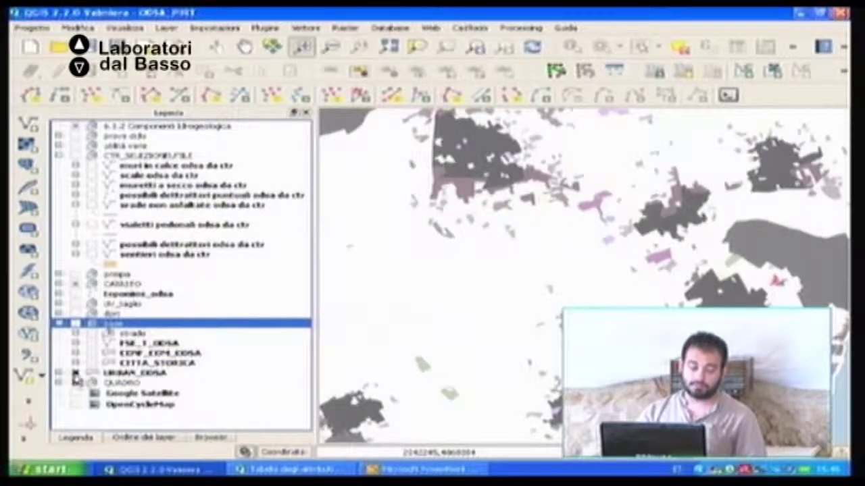
{"action": "left_click", "coordinate": [75, 373]}
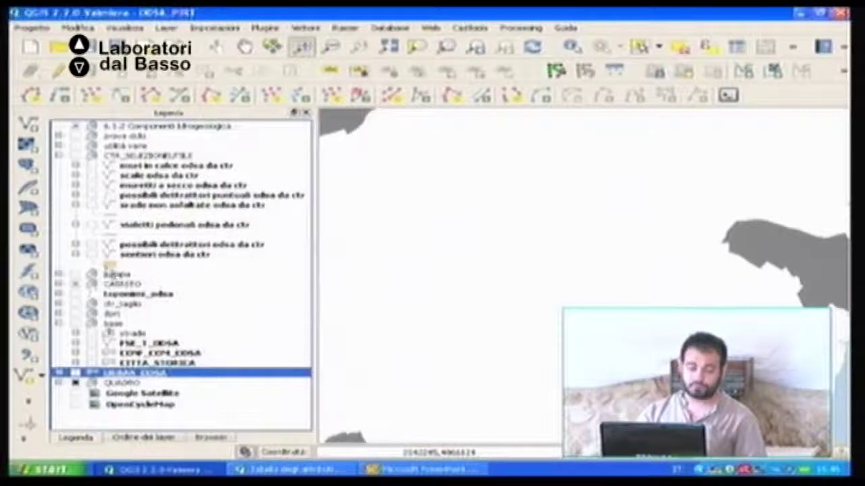
Step: Show the sentieri, vialetti pedonali, srade non asfaltate and possibili dettrattori puntuali layers of the CTR selection
{"action": "left_click", "coordinate": [93, 255]}
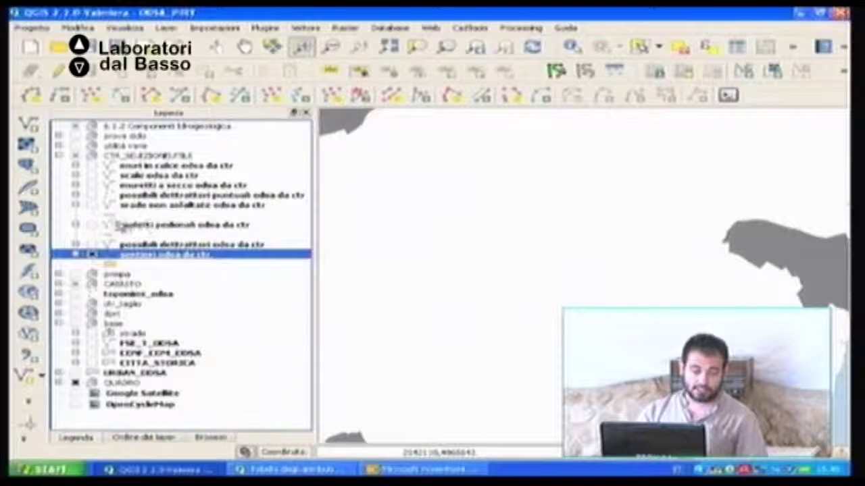
{"action": "left_click", "coordinate": [94, 224]}
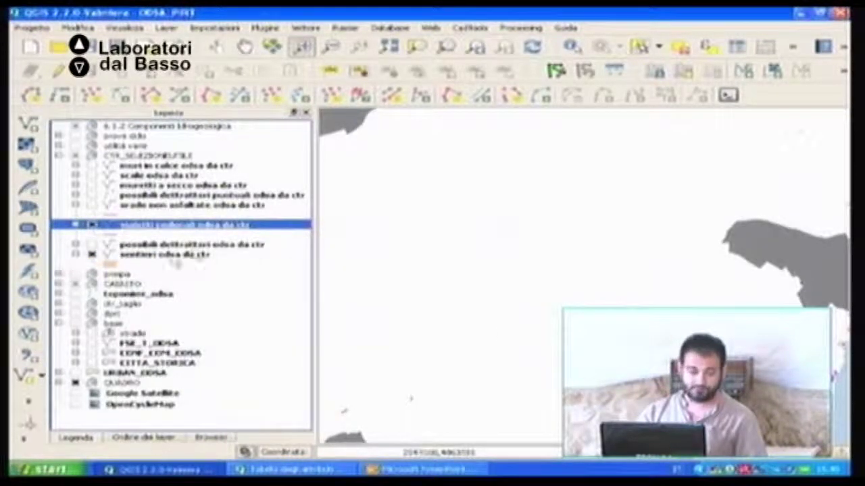
{"action": "left_click", "coordinate": [92, 205]}
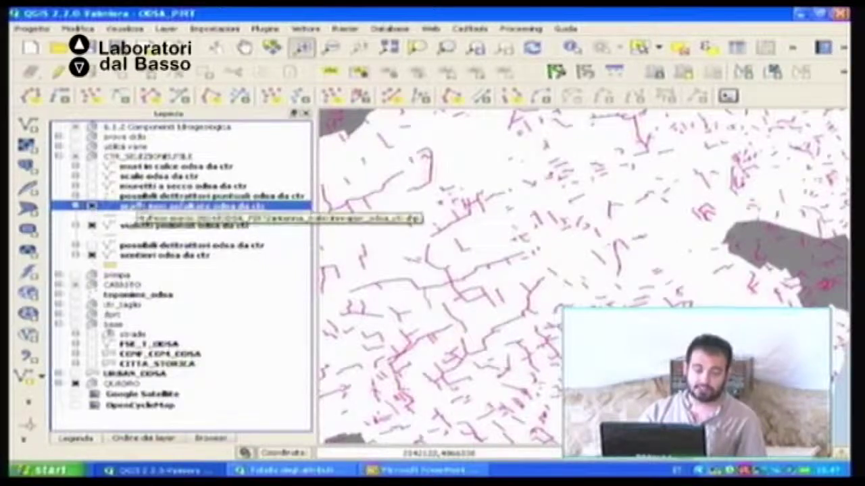
{"action": "left_click", "coordinate": [92, 196]}
{"action": "left_click", "coordinate": [92, 197]}
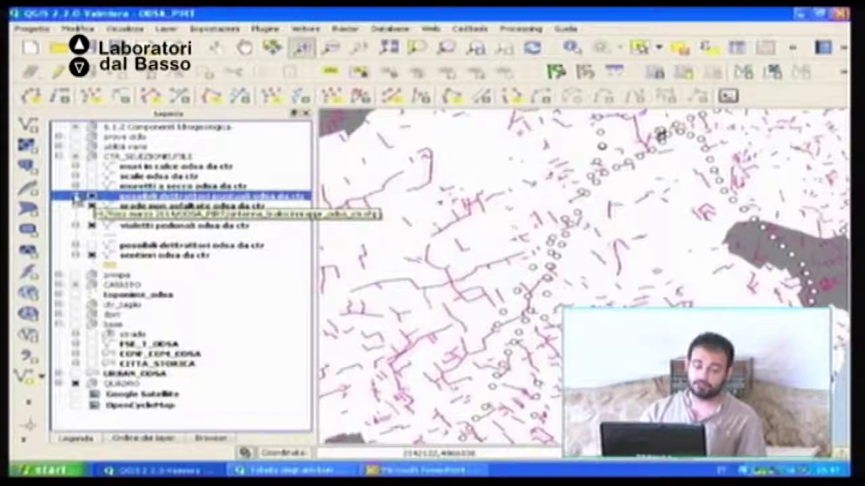
Step: Review the descriptions in the attribute table of possibili dettrattori puntuali odsa da ctr, then close the table
{"action": "right_click", "coordinate": [158, 197]}
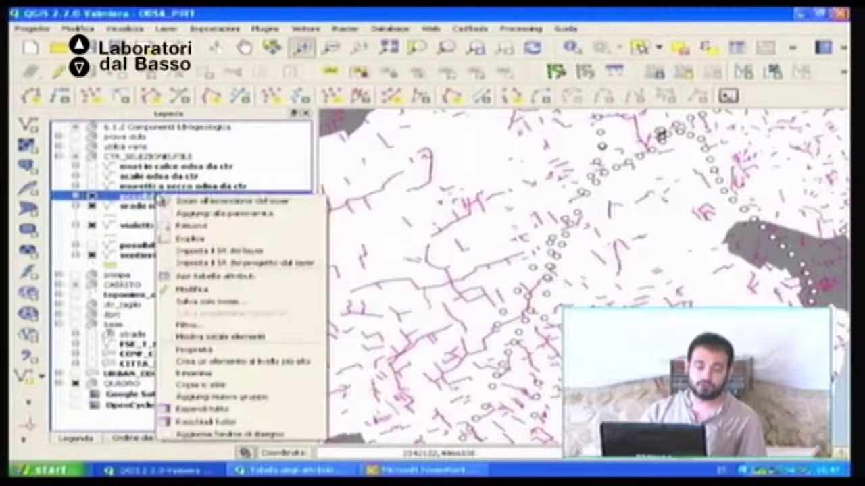
{"action": "left_click", "coordinate": [203, 277]}
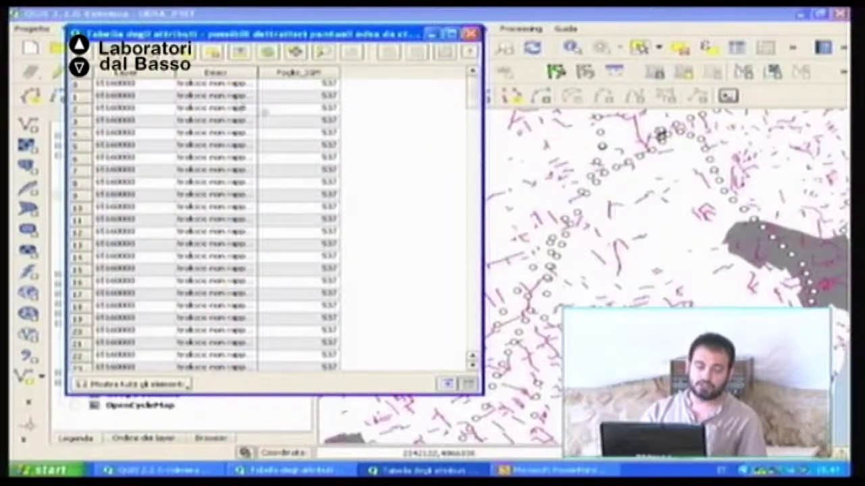
{"action": "left_click_drag", "start_coordinate": [475, 95], "coordinate": [473, 218]}
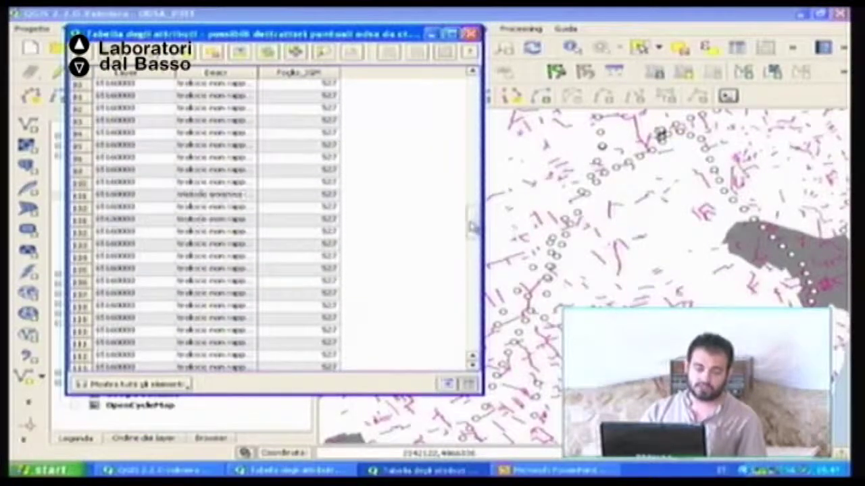
{"action": "left_click", "coordinate": [233, 195]}
{"action": "left_click", "coordinate": [469, 33]}
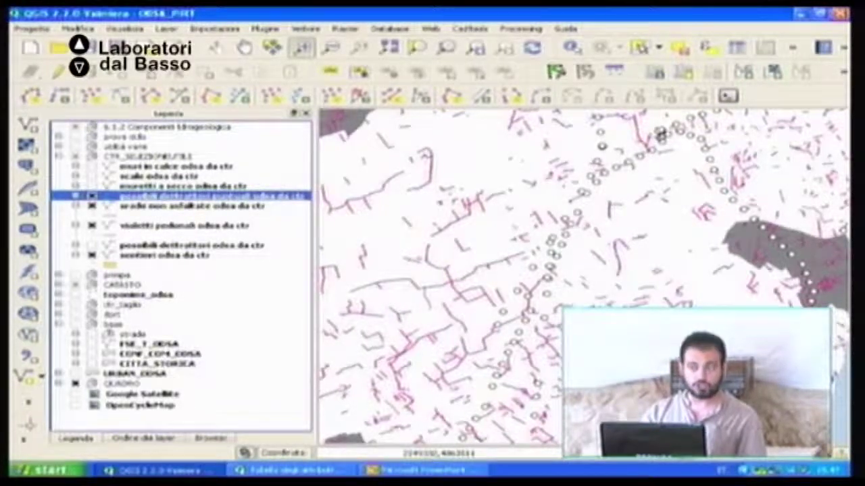
Step: Examine how the possibili dettrattori puntuali are distributed across the territory, then hide that layer
{"action": "left_click", "coordinate": [245, 48]}
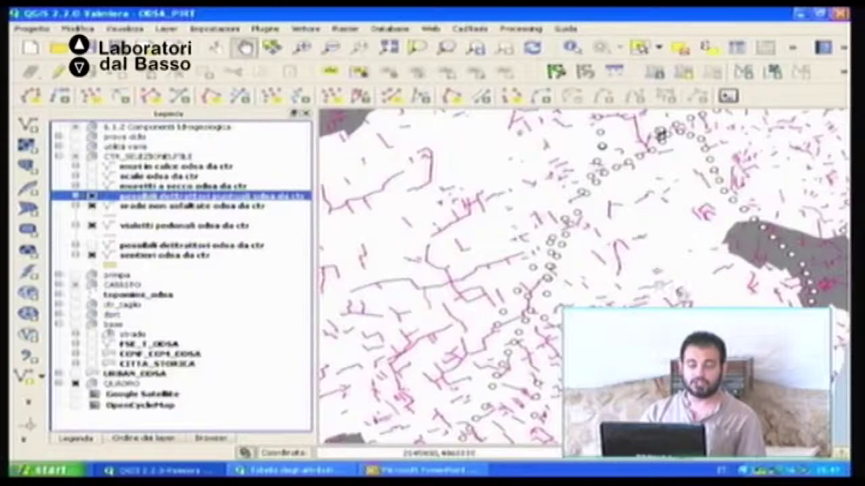
{"action": "scroll", "coordinate": [676, 295], "scroll_direction": "down", "scroll_amount": 2}
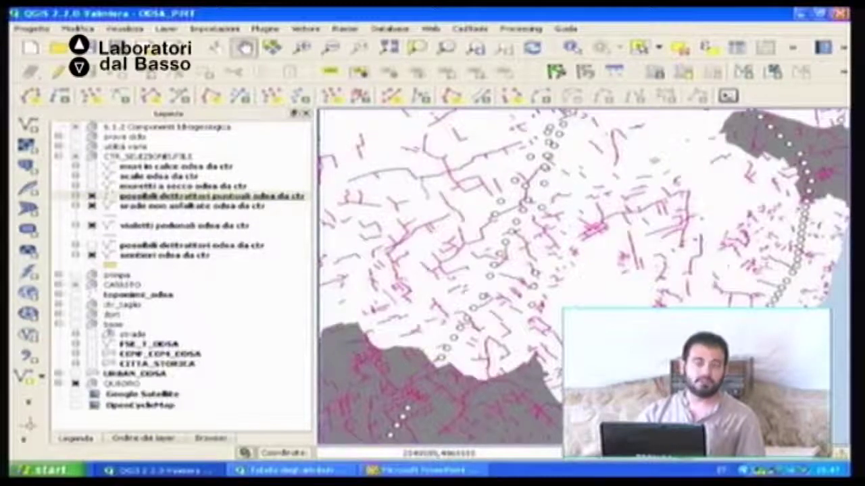
{"action": "scroll", "coordinate": [414, 202], "scroll_direction": "up", "scroll_amount": 1}
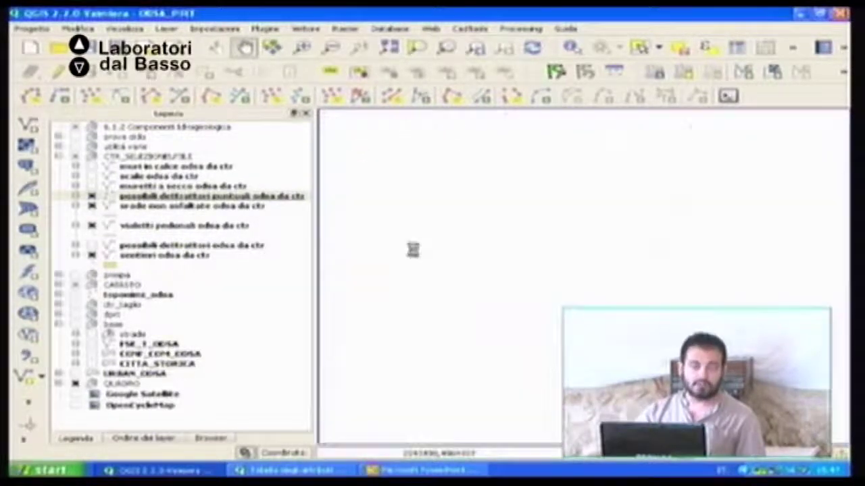
{"action": "left_click_drag", "start_coordinate": [549, 187], "coordinate": [518, 237]}
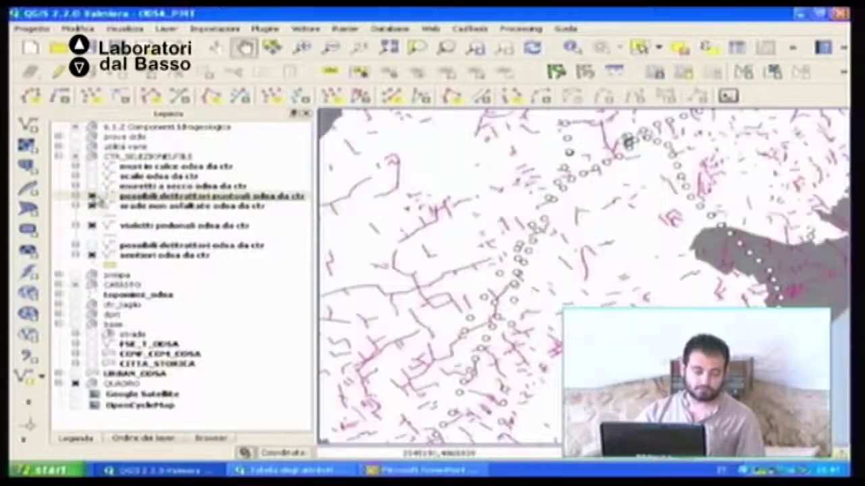
{"action": "left_click", "coordinate": [93, 197]}
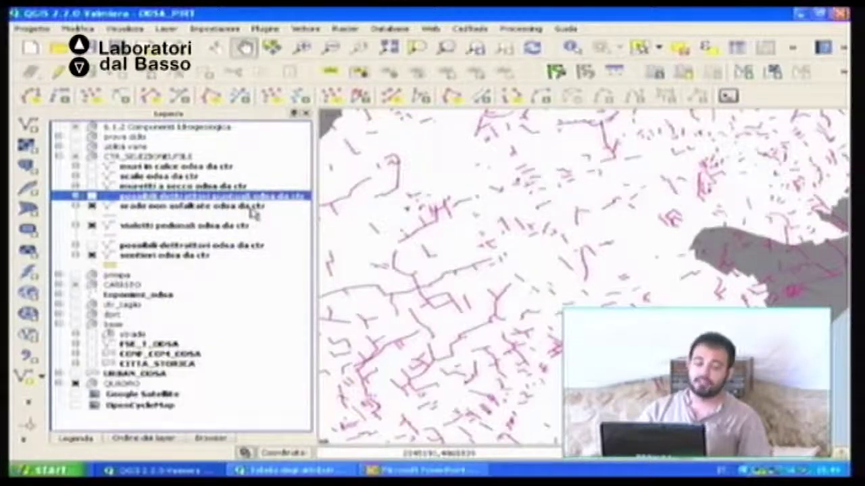
Step: Show the muretti a secco odsa da ctr layer and set its line colour to black
{"action": "left_click", "coordinate": [94, 185]}
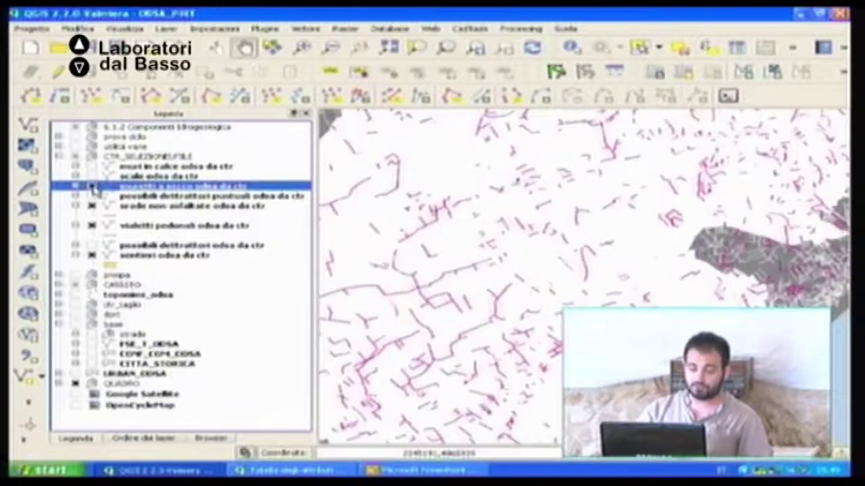
{"action": "left_click", "coordinate": [75, 187]}
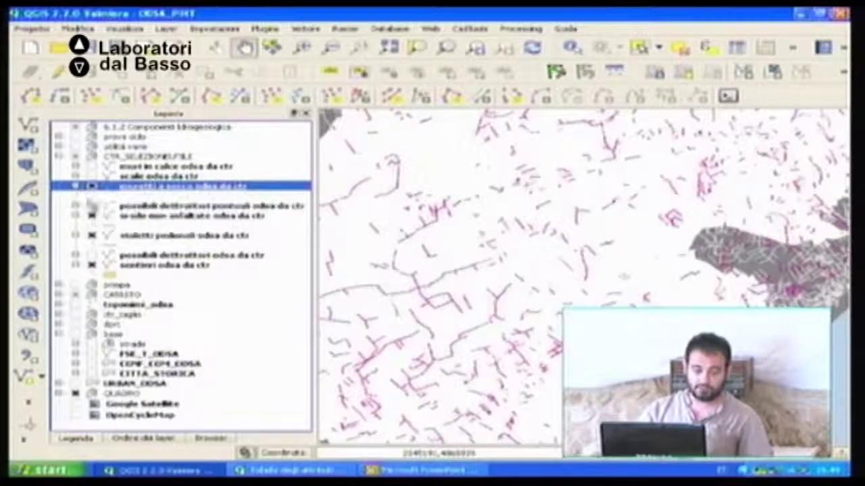
{"action": "left_click", "coordinate": [106, 199]}
{"action": "double_click", "coordinate": [107, 199]}
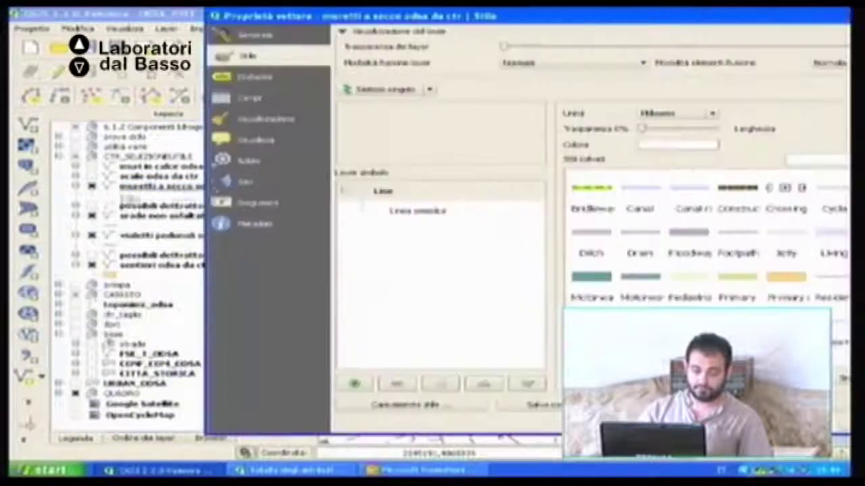
{"action": "left_click", "coordinate": [676, 145]}
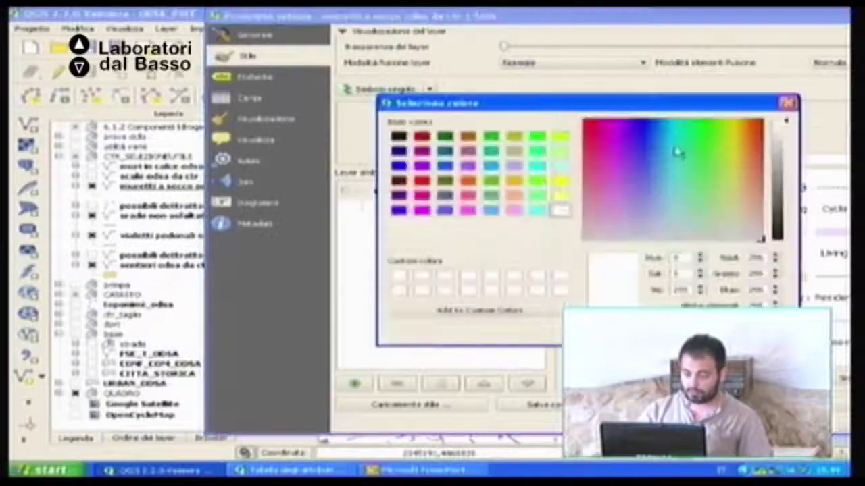
{"action": "left_click", "coordinate": [399, 136]}
{"action": "key", "text": "Return"}
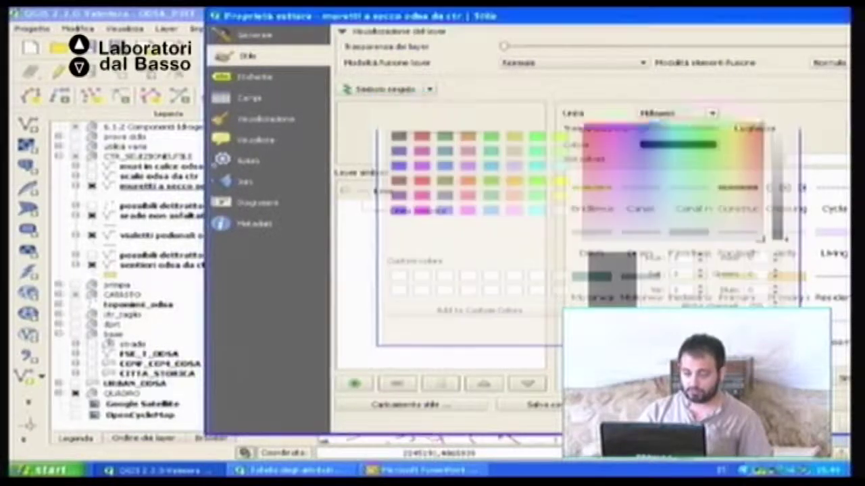
{"action": "key", "text": "Return"}
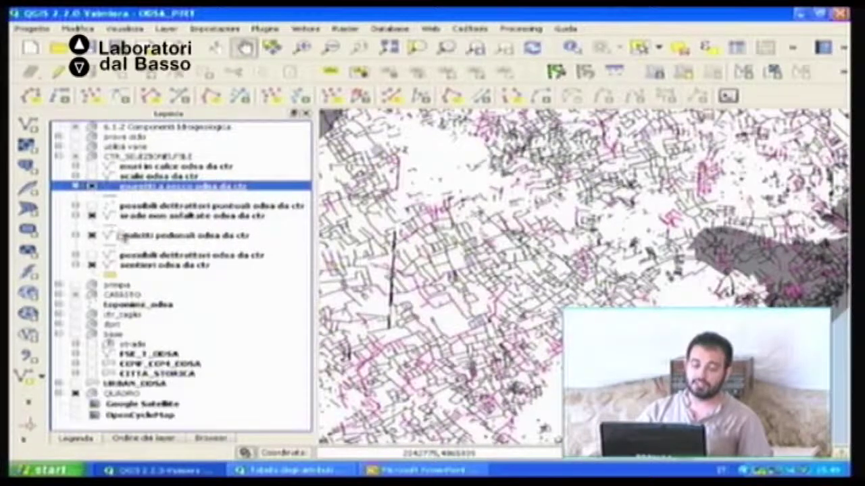
Step: Hide the vialetti pedonali layer, collapse the base group and expand the ctr_taglio group
{"action": "left_click", "coordinate": [92, 235]}
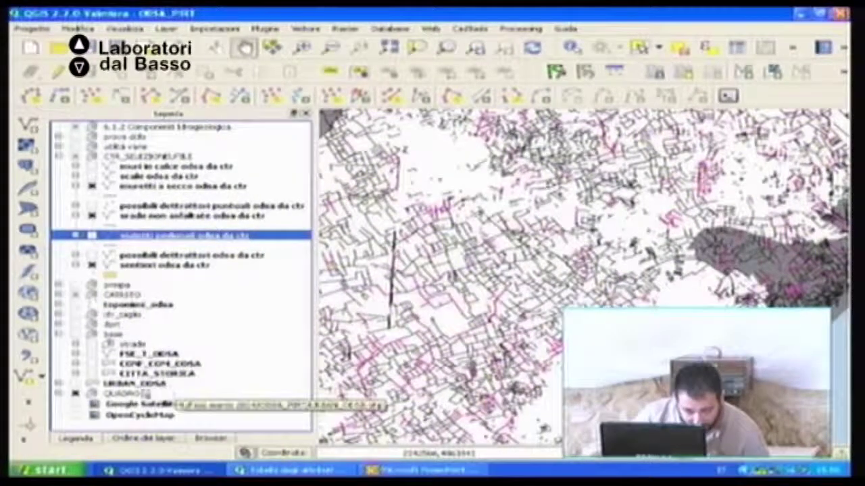
{"action": "left_click", "coordinate": [58, 334]}
{"action": "left_click", "coordinate": [59, 315]}
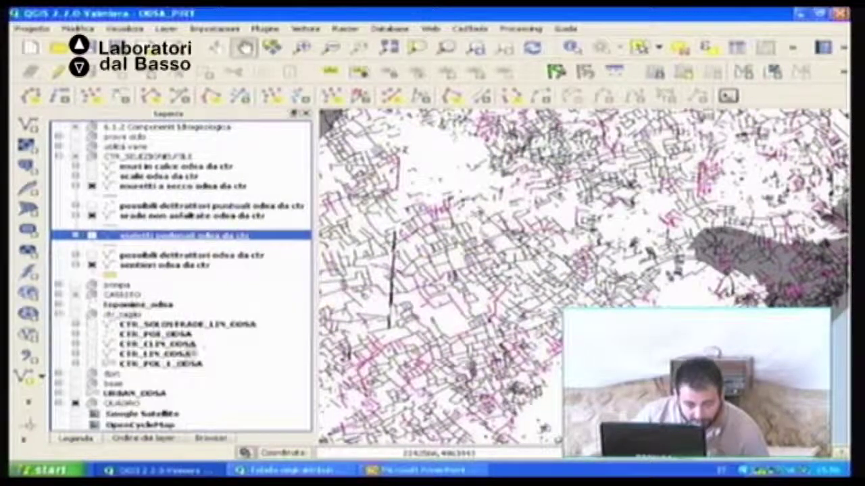
Step: Open the attribute table of the CTR_LIN_ODSA layer and reposition its window
{"action": "left_click", "coordinate": [171, 355]}
{"action": "right_click", "coordinate": [172, 356]}
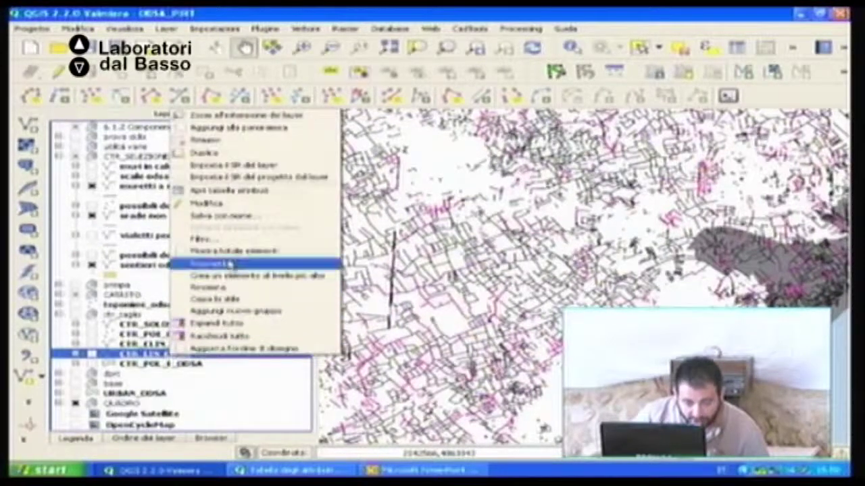
{"action": "left_click", "coordinate": [235, 192]}
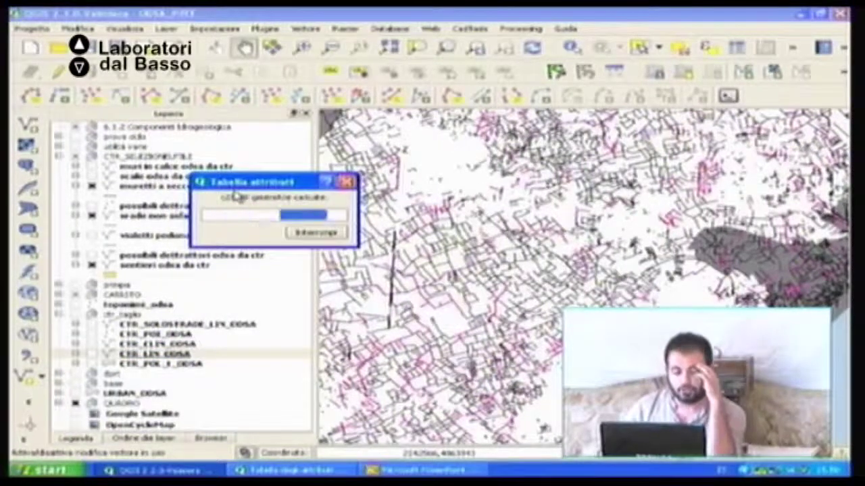
{"action": "left_click_drag", "start_coordinate": [367, 32], "coordinate": [391, 35]}
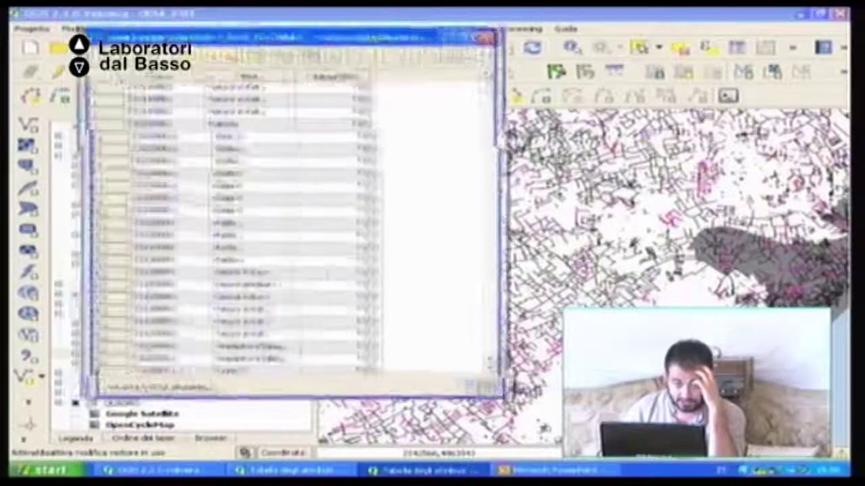
Step: Start a selection by expression on CTR_LIN_ODSA with "Descr" = and load all unique values of that field
{"action": "left_click_drag", "start_coordinate": [196, 38], "coordinate": [369, 27]}
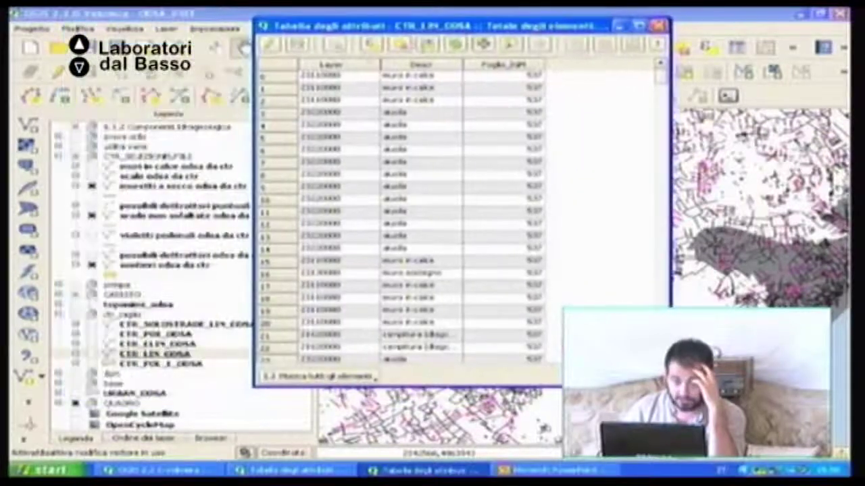
{"action": "left_click", "coordinate": [375, 46]}
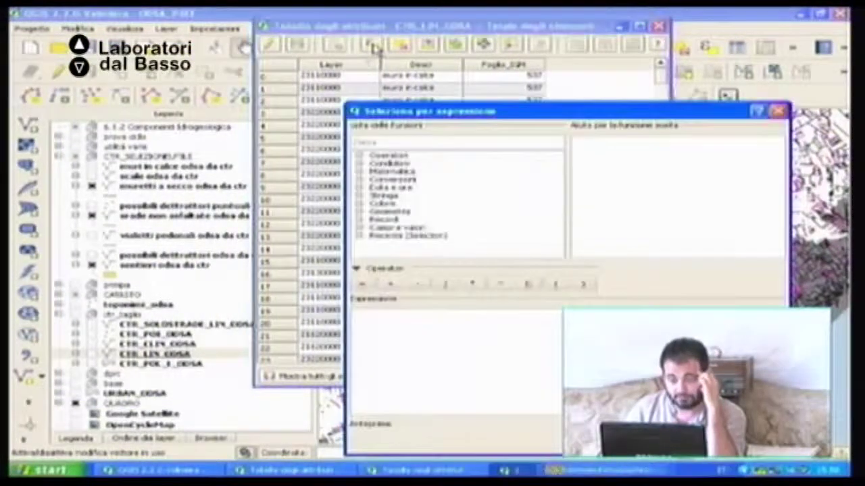
{"action": "left_click", "coordinate": [360, 229]}
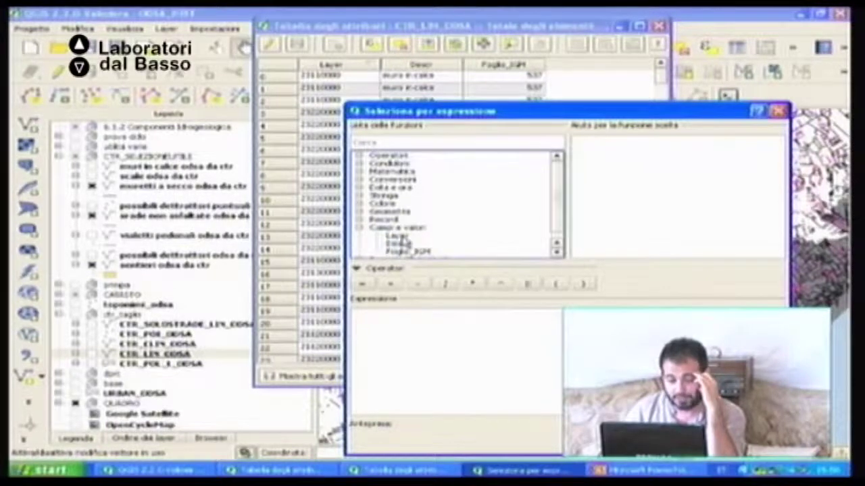
{"action": "left_click", "coordinate": [404, 236]}
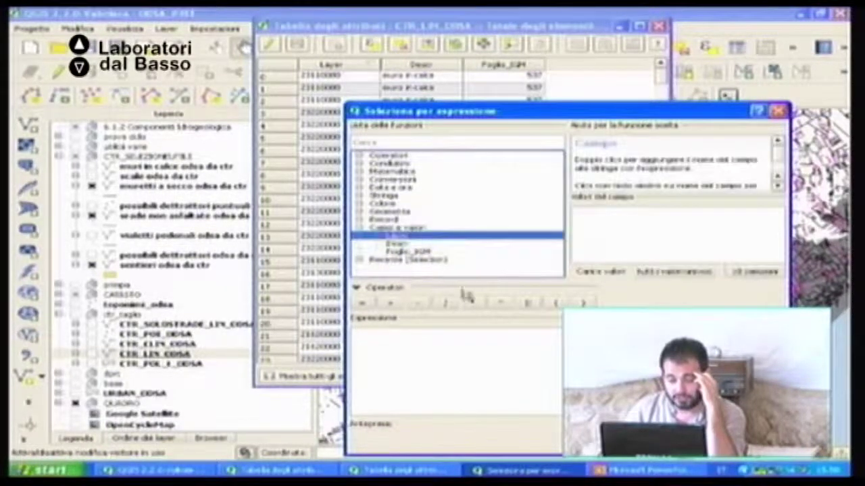
{"action": "double_click", "coordinate": [398, 243]}
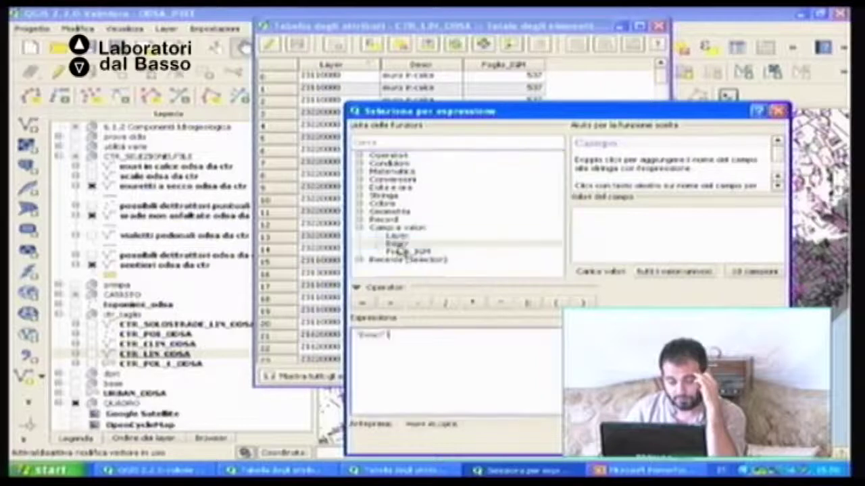
{"action": "left_click", "coordinate": [362, 302]}
{"action": "left_click", "coordinate": [674, 272]}
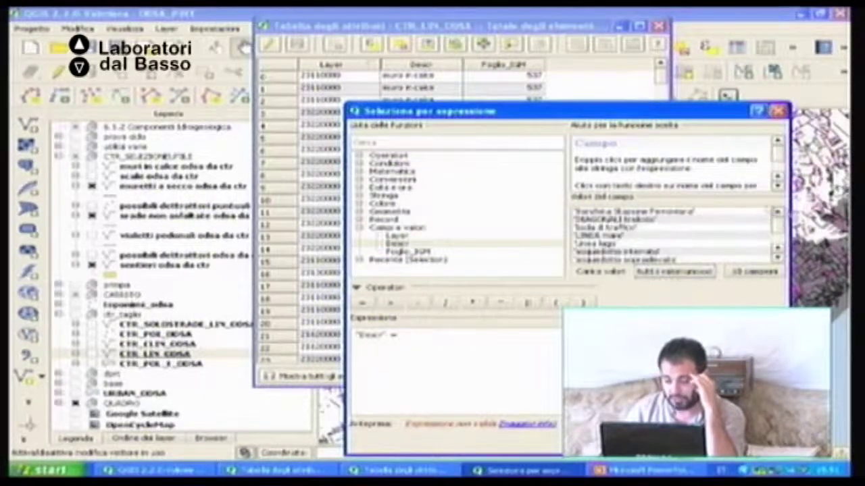
Step: Look through the unique Descr values and complete the expression with 'siepe'
{"action": "scroll", "coordinate": [777, 246], "scroll_direction": "down", "scroll_amount": 5}
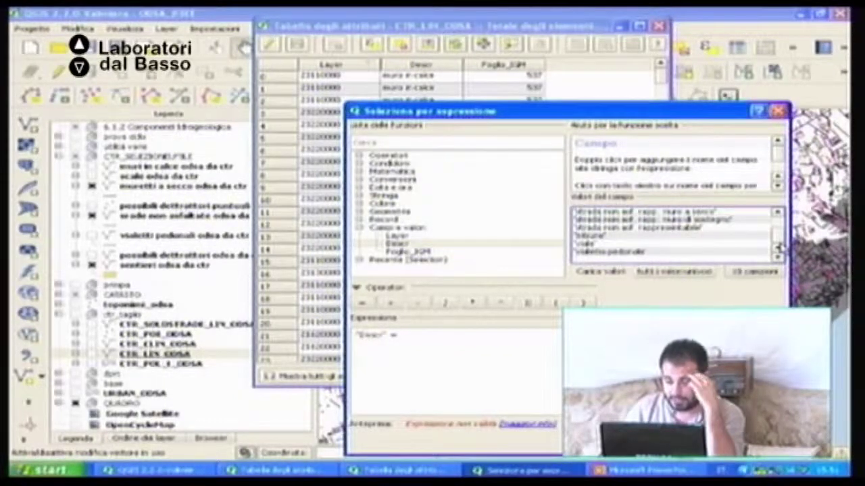
{"action": "left_click_drag", "start_coordinate": [779, 244], "coordinate": [779, 237]}
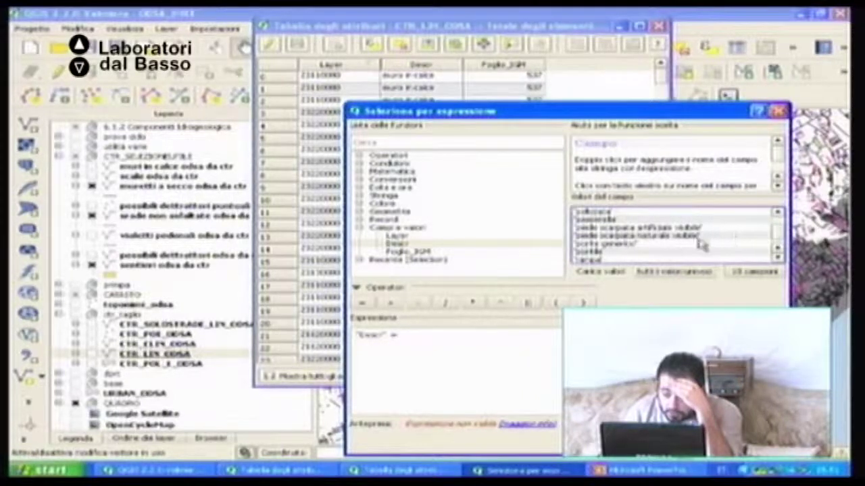
{"action": "scroll", "coordinate": [703, 245], "scroll_direction": "down", "scroll_amount": 1}
{"action": "scroll", "coordinate": [703, 245], "scroll_direction": "down", "scroll_amount": 1}
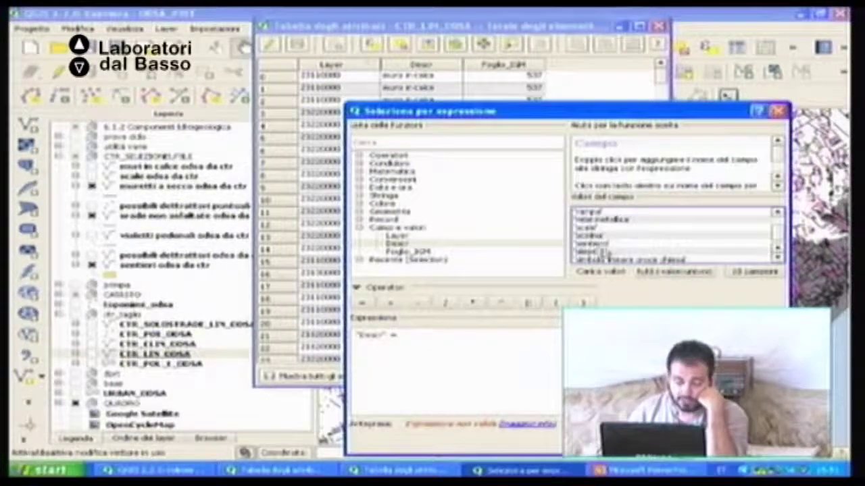
{"action": "double_click", "coordinate": [598, 252]}
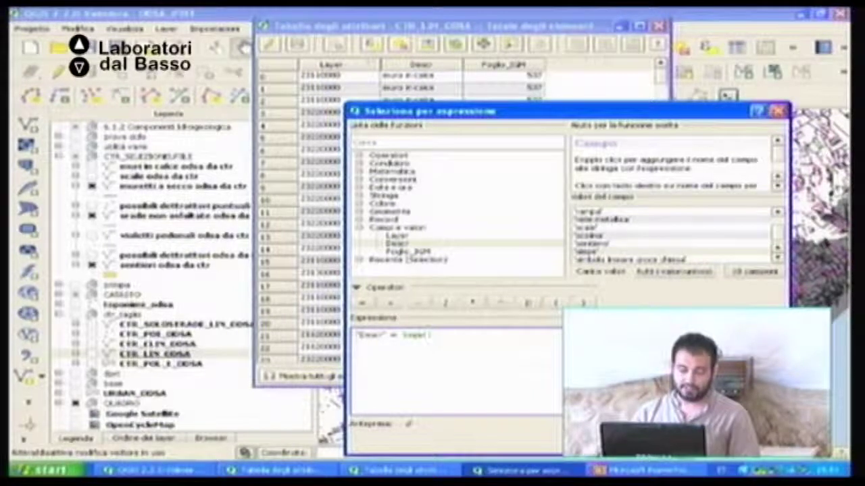
Step: Review the CTR_LIN_ODSA attribute records from first to last, then minimise the table and reposition the expression dialog
{"action": "left_click", "coordinate": [556, 37]}
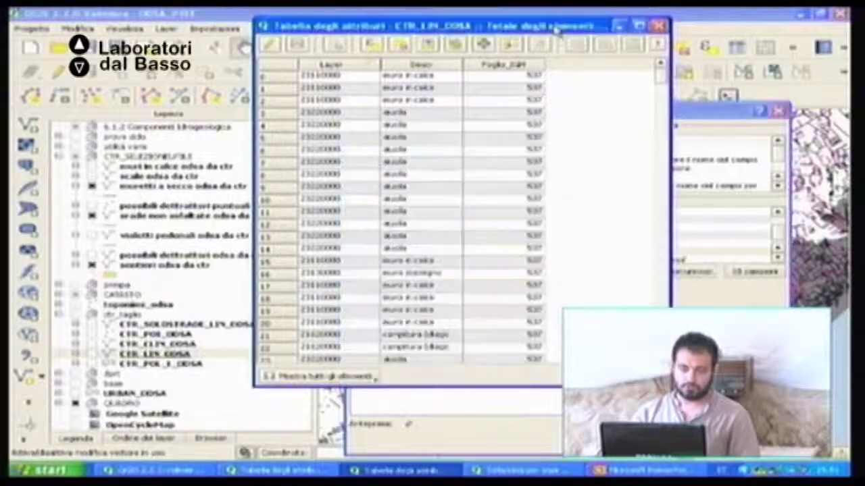
{"action": "left_click_drag", "start_coordinate": [664, 89], "coordinate": [662, 334]}
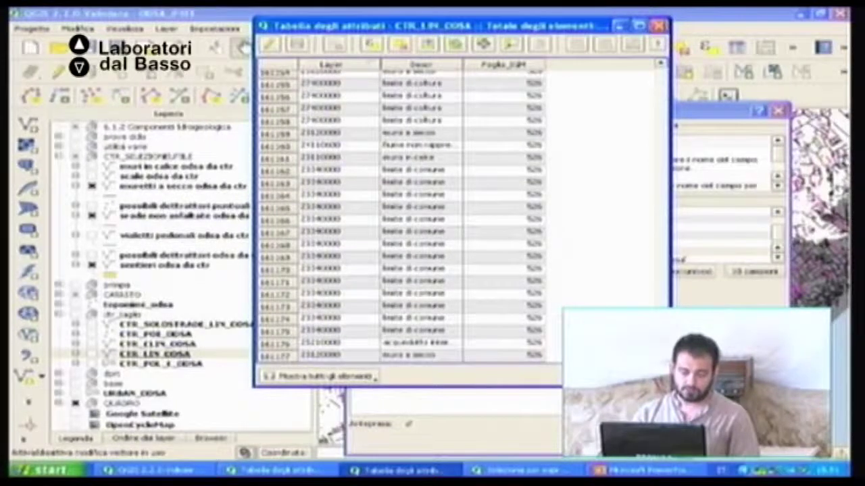
{"action": "left_click_drag", "start_coordinate": [671, 240], "coordinate": [663, 74]}
{"action": "left_click", "coordinate": [620, 27]}
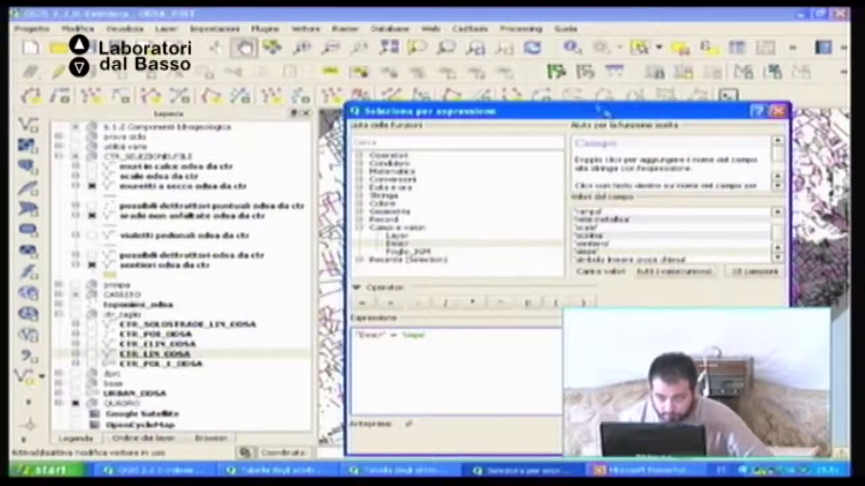
{"action": "left_click_drag", "start_coordinate": [606, 112], "coordinate": [561, 65]}
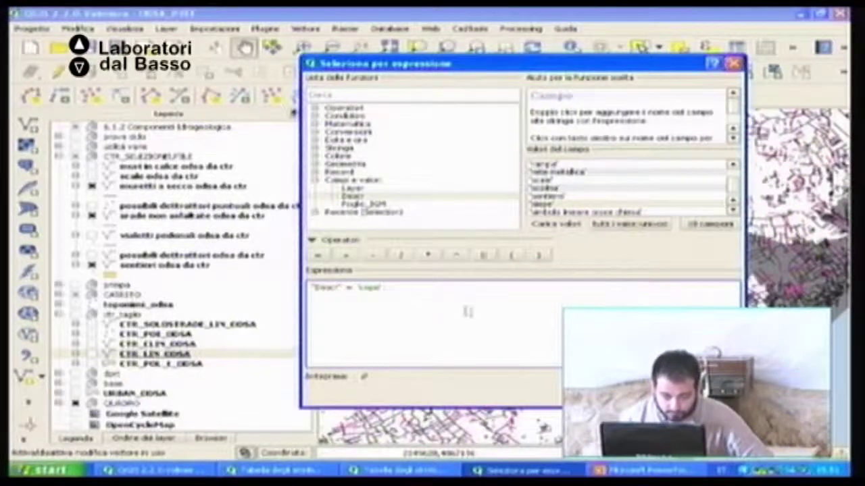
Step: Clear the 'siepe' expression and begin a new one with "Descr" =
{"action": "scroll", "coordinate": [737, 192], "scroll_direction": "down", "scroll_amount": 2}
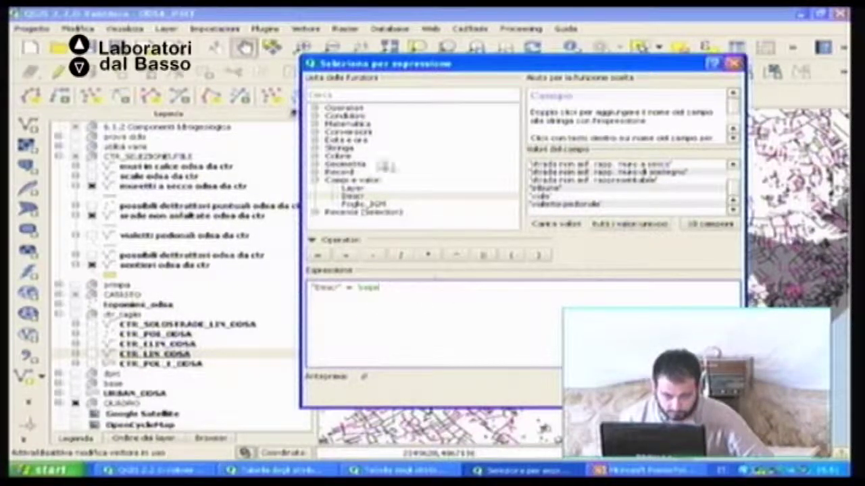
{"action": "left_click", "coordinate": [344, 195]}
{"action": "left_click", "coordinate": [413, 286]}
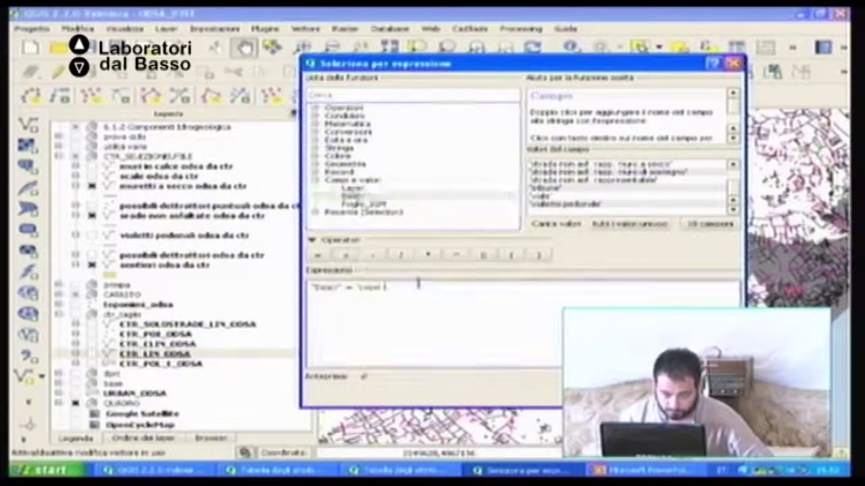
{"action": "key", "text": "ctrl+a"}
{"action": "key", "text": "BackSpace"}
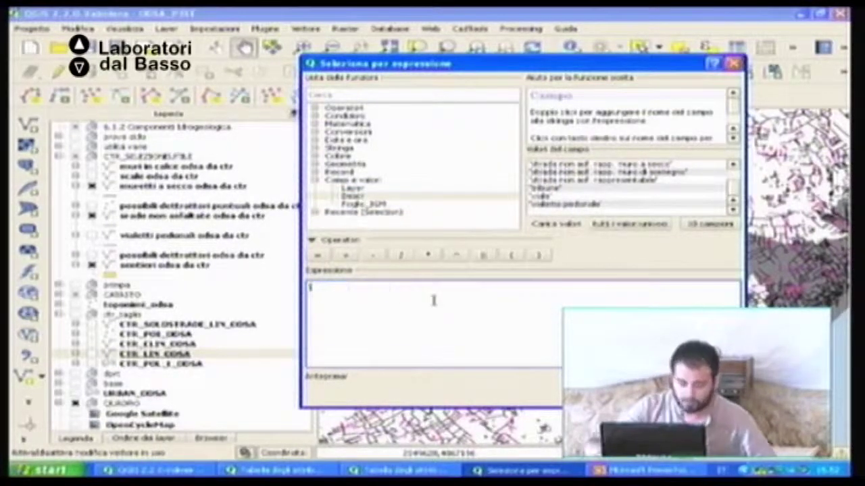
{"action": "left_click", "coordinate": [353, 196]}
{"action": "double_click", "coordinate": [353, 196]}
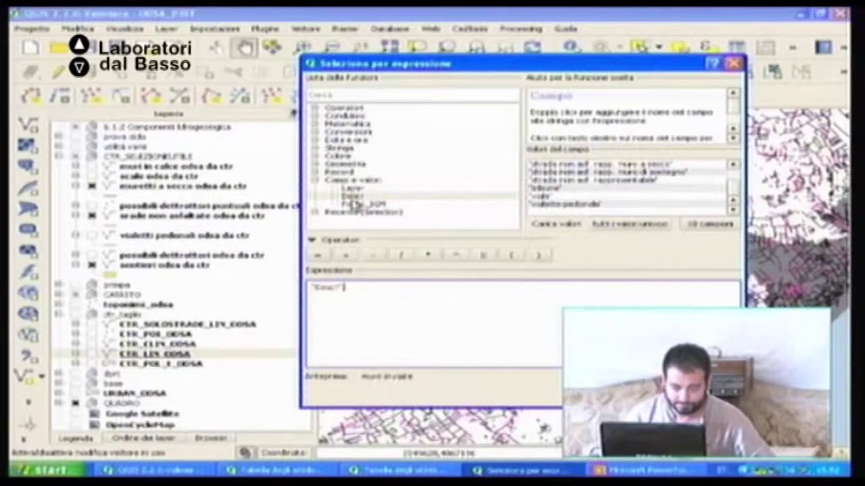
{"action": "left_click", "coordinate": [317, 256]}
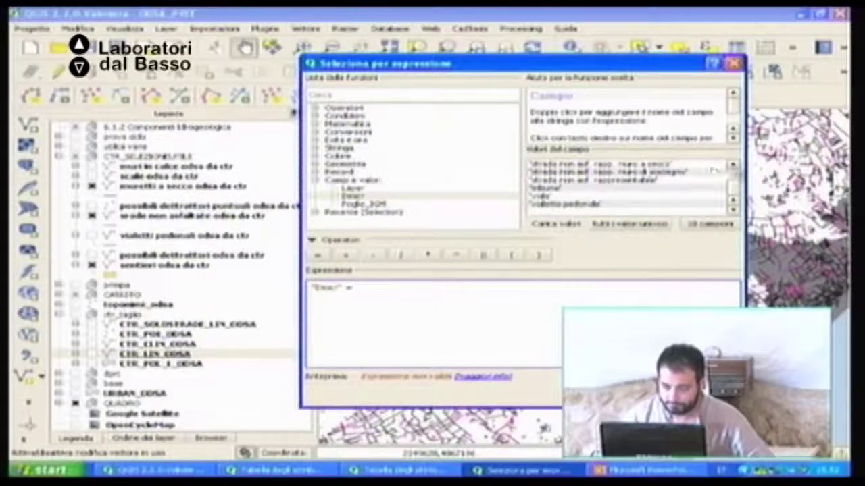
Step: Find 'sentiero' among the unique Descr values and add it to complete the expression
{"action": "left_click", "coordinate": [733, 166]}
{"action": "left_click", "coordinate": [733, 165]}
{"action": "left_click", "coordinate": [733, 165]}
{"action": "left_click", "coordinate": [733, 166]}
{"action": "left_click", "coordinate": [733, 165]}
{"action": "left_click", "coordinate": [733, 166]}
{"action": "left_click", "coordinate": [733, 166]}
{"action": "left_click", "coordinate": [733, 165]}
{"action": "left_click", "coordinate": [733, 165]}
{"action": "left_click", "coordinate": [733, 166]}
{"action": "left_click", "coordinate": [733, 166]}
{"action": "left_click", "coordinate": [733, 165]}
{"action": "left_click", "coordinate": [733, 166]}
{"action": "left_click", "coordinate": [733, 165]}
{"action": "left_click", "coordinate": [733, 165]}
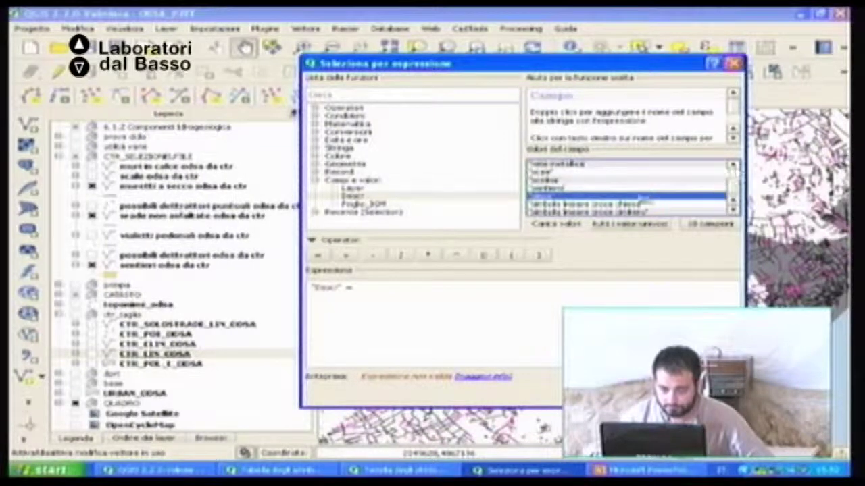
{"action": "left_click", "coordinate": [569, 188]}
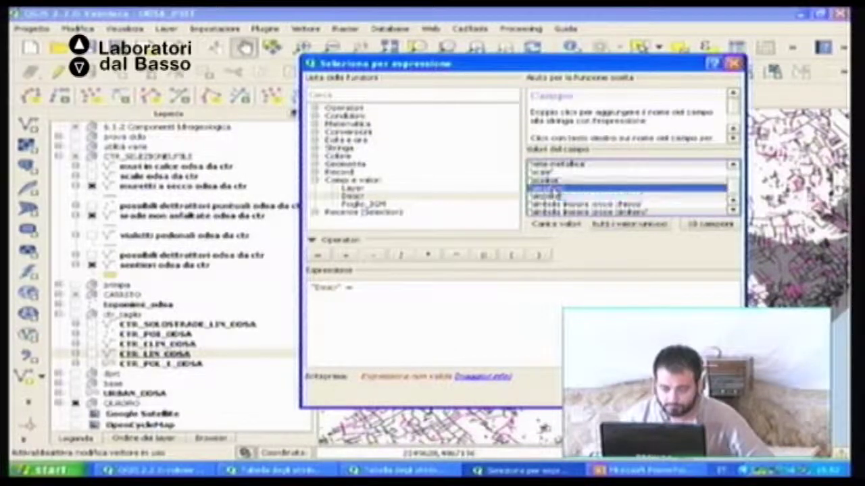
{"action": "double_click", "coordinate": [552, 190]}
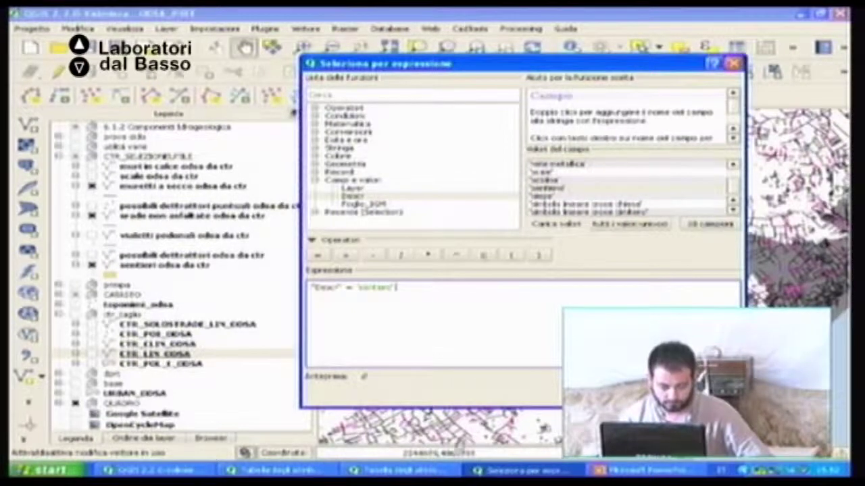
Step: Bring back the CTR_LIN_ODSA attribute table to view its records, then minimise it and move the expression dialog
{"action": "left_click", "coordinate": [398, 470]}
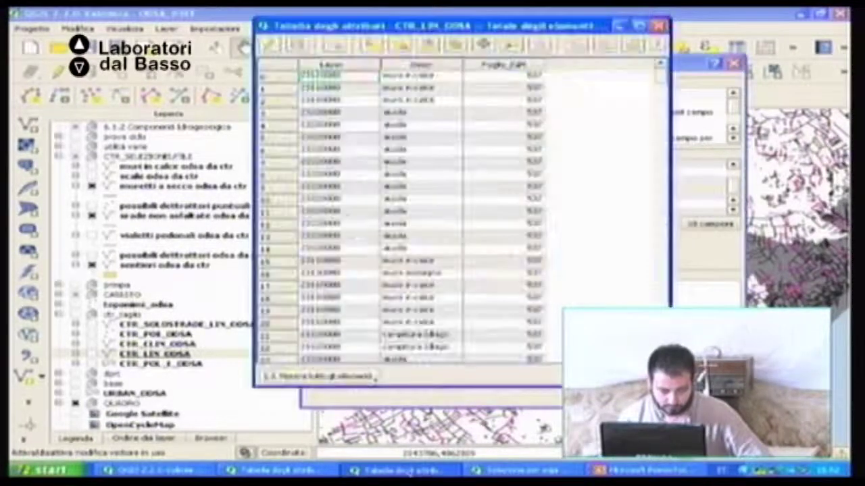
{"action": "left_click_drag", "start_coordinate": [657, 84], "coordinate": [654, 66]}
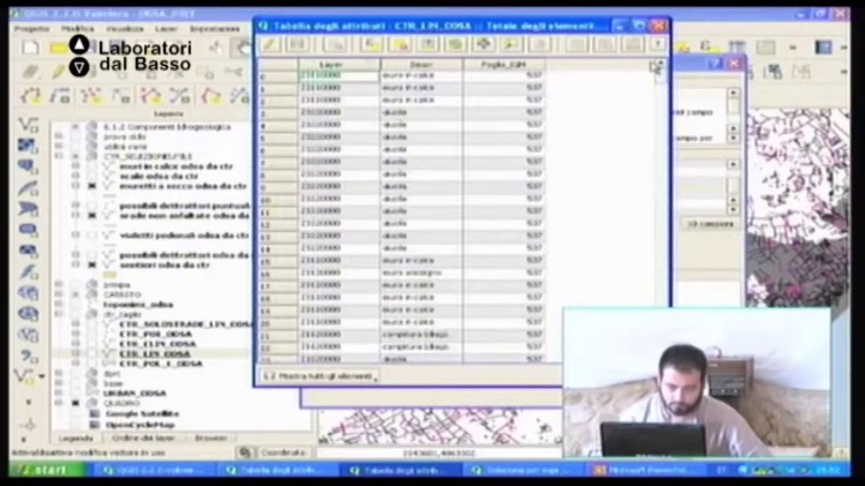
{"action": "left_click", "coordinate": [620, 28]}
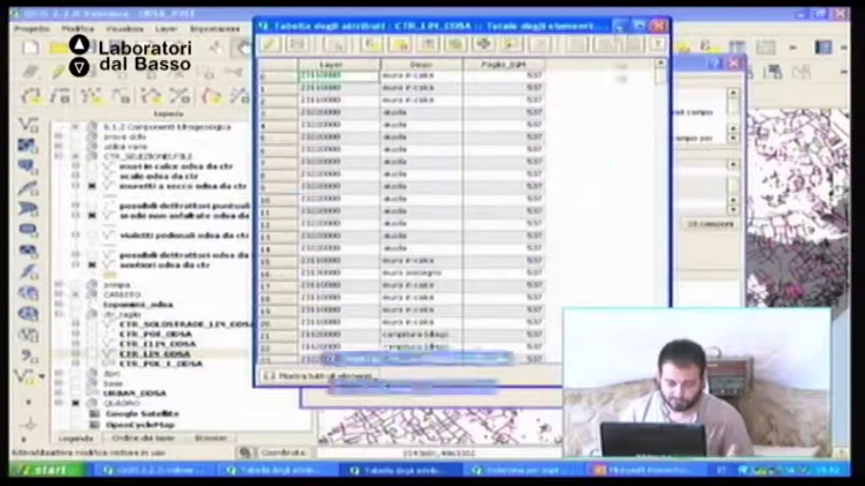
{"action": "left_click_drag", "start_coordinate": [664, 64], "coordinate": [695, 11]}
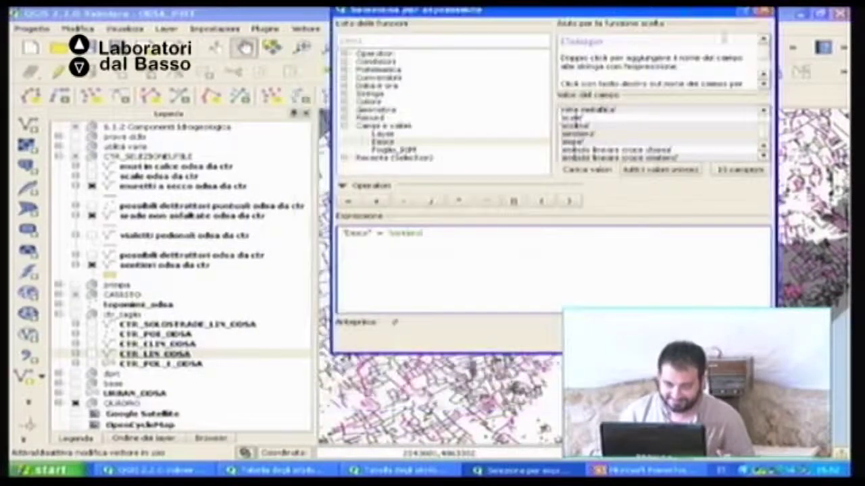
Step: Delete the 'sentiero' expression and insert the Descr field with an equals operator again
{"action": "scroll", "coordinate": [763, 142], "scroll_direction": "down", "scroll_amount": 3}
{"action": "left_click", "coordinate": [449, 250]}
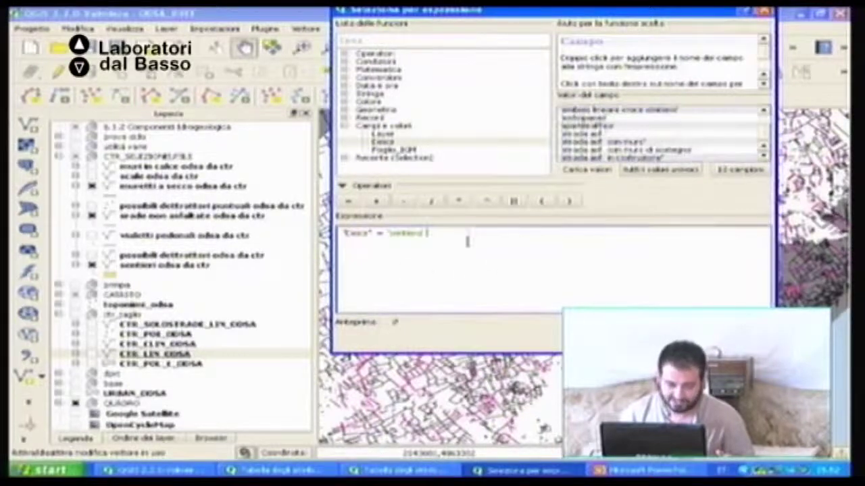
{"action": "left_click_drag", "start_coordinate": [469, 233], "coordinate": [338, 233]}
{"action": "key", "text": "Delete"}
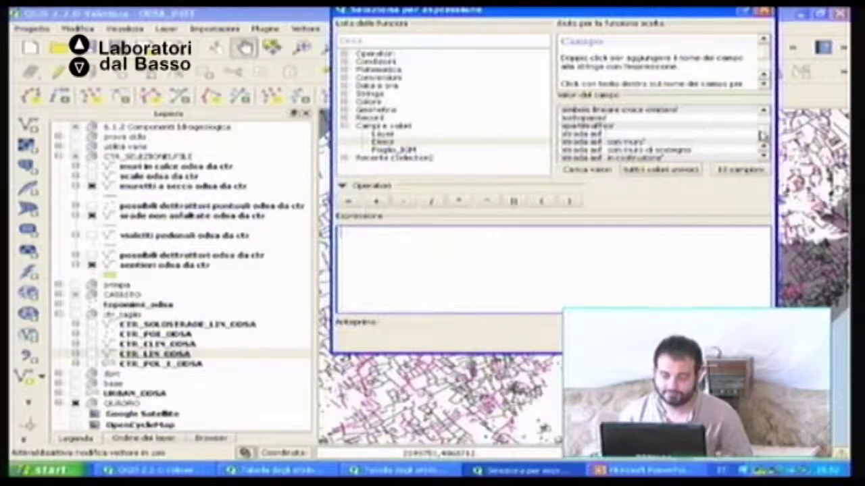
{"action": "scroll", "coordinate": [696, 133], "scroll_direction": "up", "scroll_amount": 10}
{"action": "double_click", "coordinate": [384, 142]}
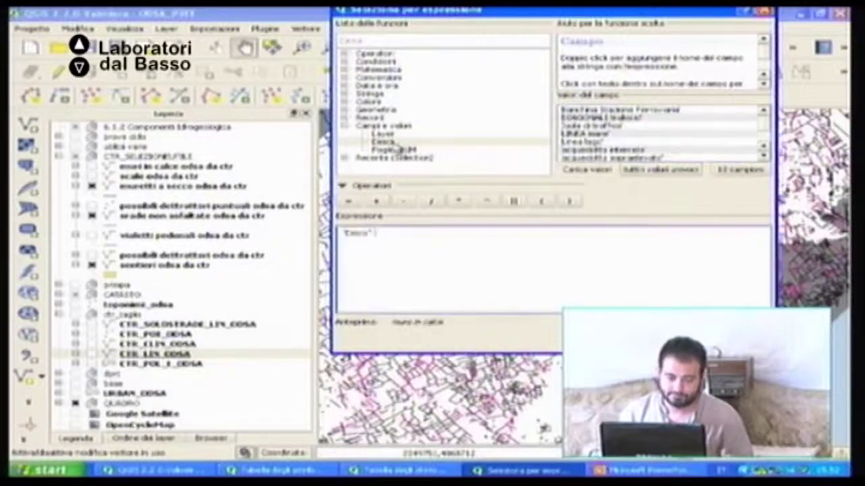
{"action": "left_click", "coordinate": [349, 200]}
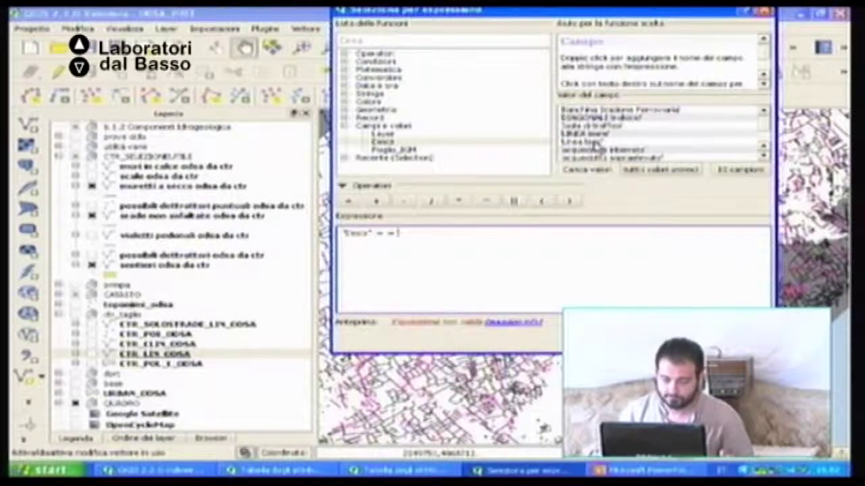
Step: Browse the unique Descr values and remove the duplicate equals sign from the expression
{"action": "left_click", "coordinate": [623, 168]}
{"action": "mouse_move", "coordinate": [763, 127]}
{"action": "left_mouse_down"}
{"action": "mouse_move", "coordinate": [765, 144]}
{"action": "mouse_move", "coordinate": [766, 125]}
{"action": "left_mouse_up"}
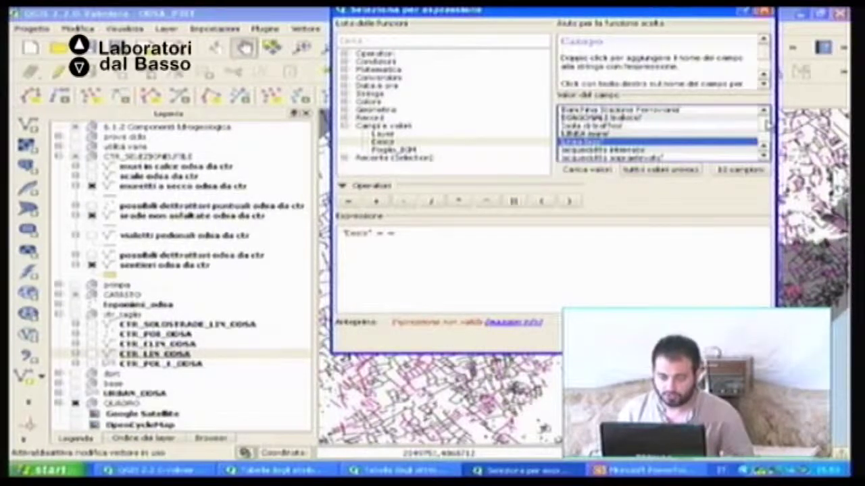
{"action": "left_click_drag", "start_coordinate": [766, 124], "coordinate": [763, 133]}
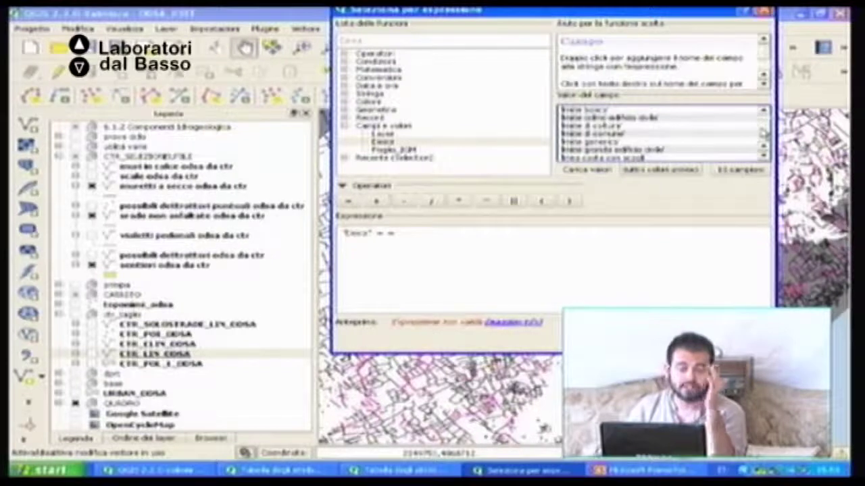
{"action": "double_click", "coordinate": [392, 232]}
{"action": "key", "text": "BackSpace"}
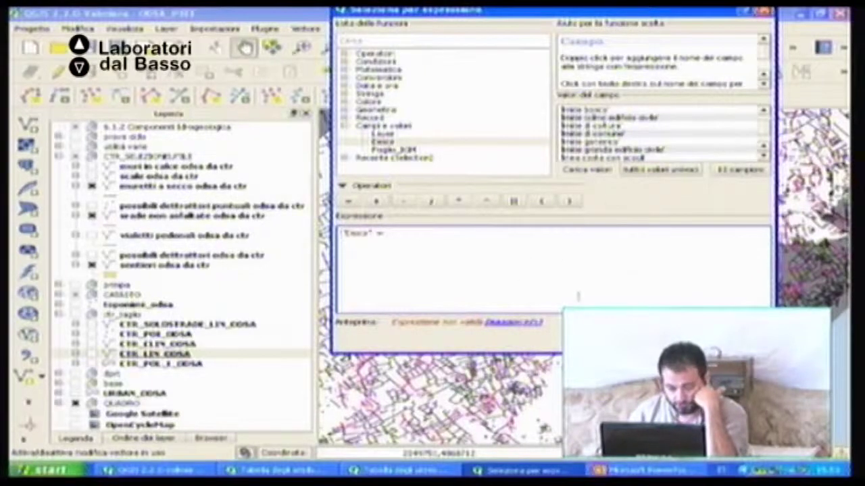
Step: Close the select-by-expression dialog without running a selection and collapse the ctr_taglio group
{"action": "left_click", "coordinate": [764, 11]}
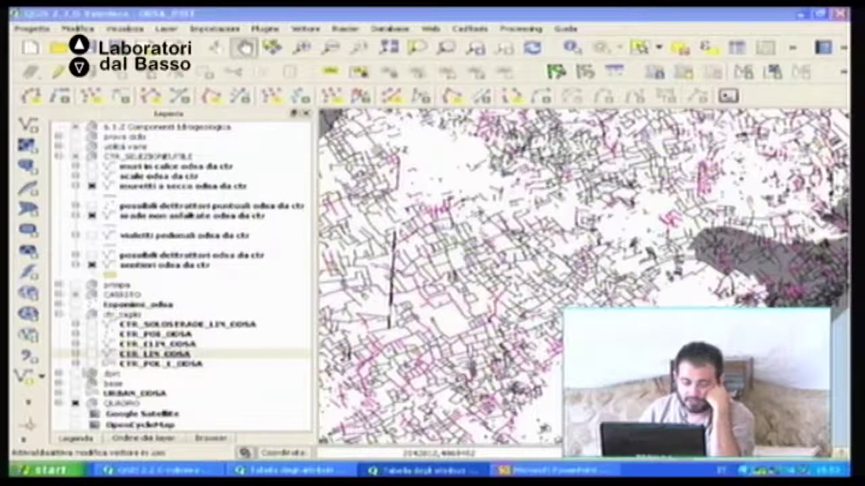
{"action": "left_click", "coordinate": [59, 314]}
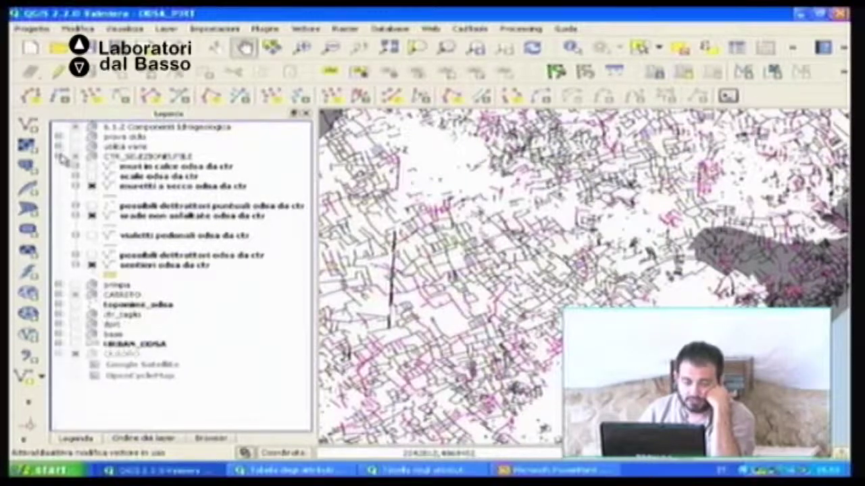
Step: Collapse the CTR_SELEZIONIUTILI group and turn on the base layer group
{"action": "left_click", "coordinate": [58, 157]}
{"action": "left_click", "coordinate": [79, 214]}
{"action": "left_click", "coordinate": [75, 215]}
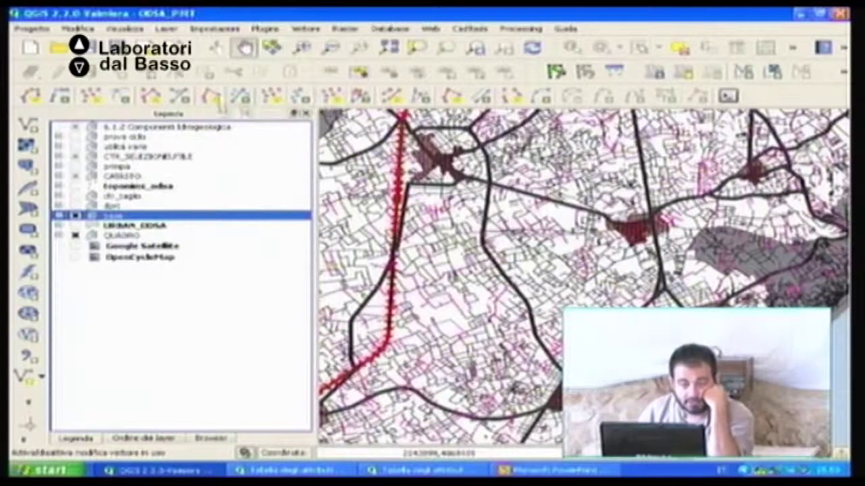
Step: Turn on the percorsi escursionistici parco layer in the utilità varie group and apply the Bridleway line symbol to it
{"action": "left_click", "coordinate": [59, 147]}
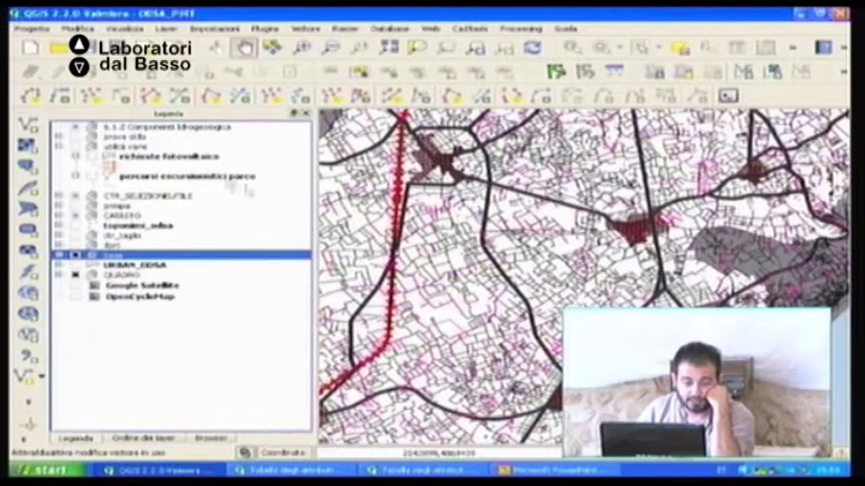
{"action": "left_click", "coordinate": [93, 177]}
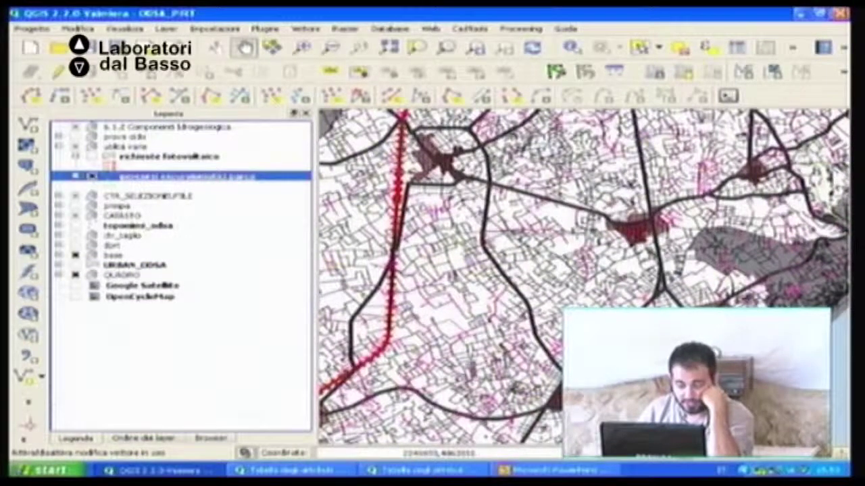
{"action": "left_click", "coordinate": [608, 281]}
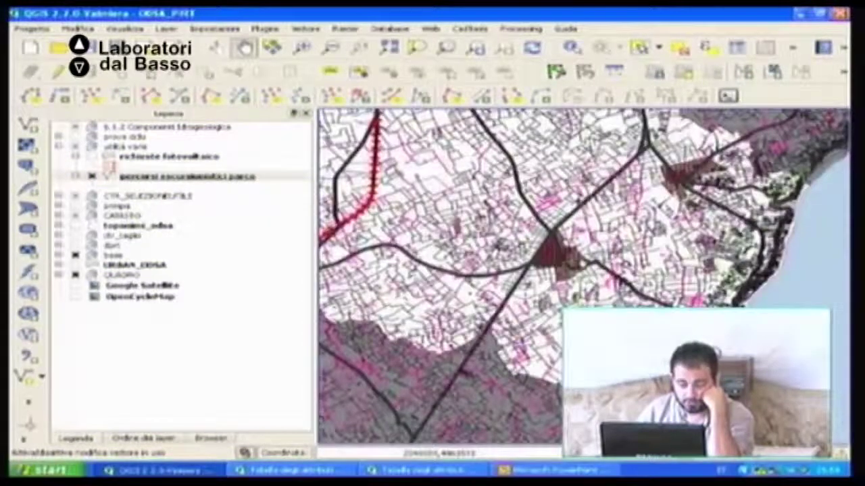
{"action": "double_click", "coordinate": [109, 170]}
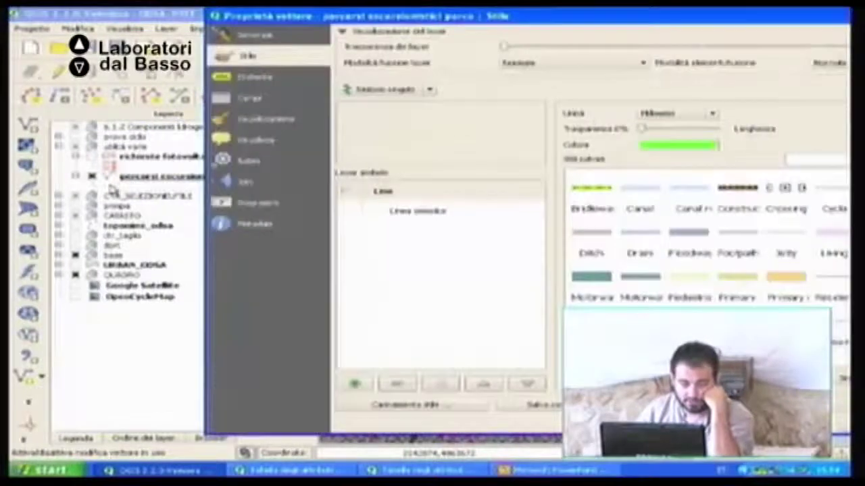
{"action": "left_click", "coordinate": [592, 193]}
{"action": "key", "text": "Return"}
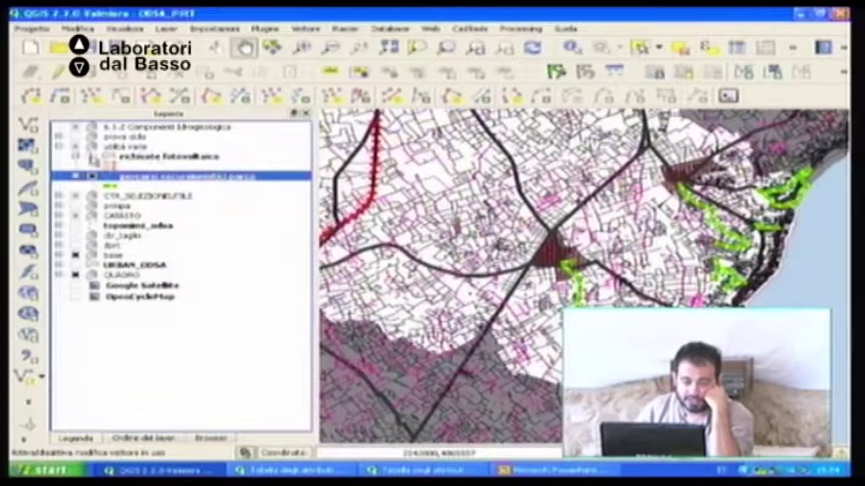
Step: Turn on the richieste fotovoltaico layer and change its simple fill from a hatch pattern to solid
{"action": "left_click", "coordinate": [94, 156]}
{"action": "left_click", "coordinate": [91, 156]}
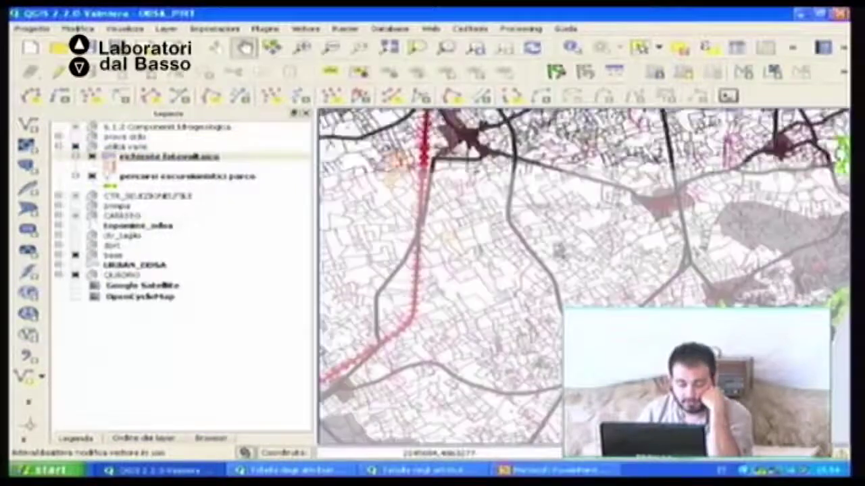
{"action": "double_click", "coordinate": [120, 159]}
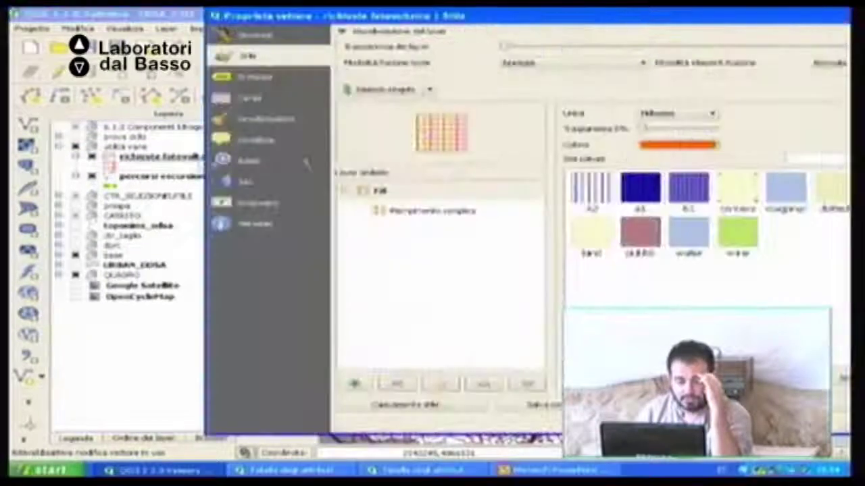
{"action": "left_click", "coordinate": [378, 211]}
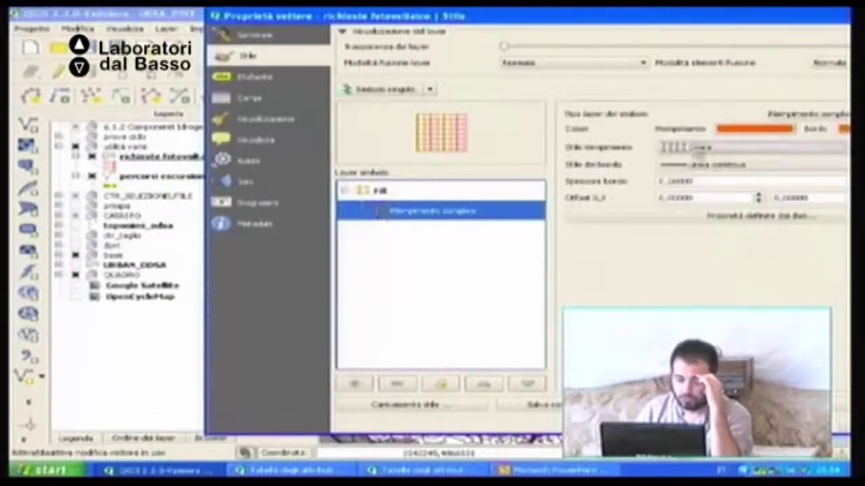
{"action": "left_click_drag", "start_coordinate": [686, 15], "coordinate": [497, 12]}
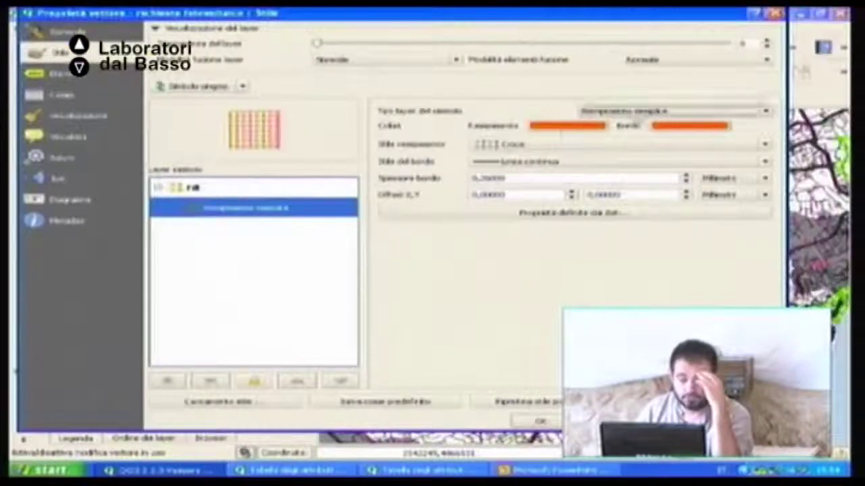
{"action": "left_click", "coordinate": [547, 149]}
{"action": "left_click", "coordinate": [517, 158]}
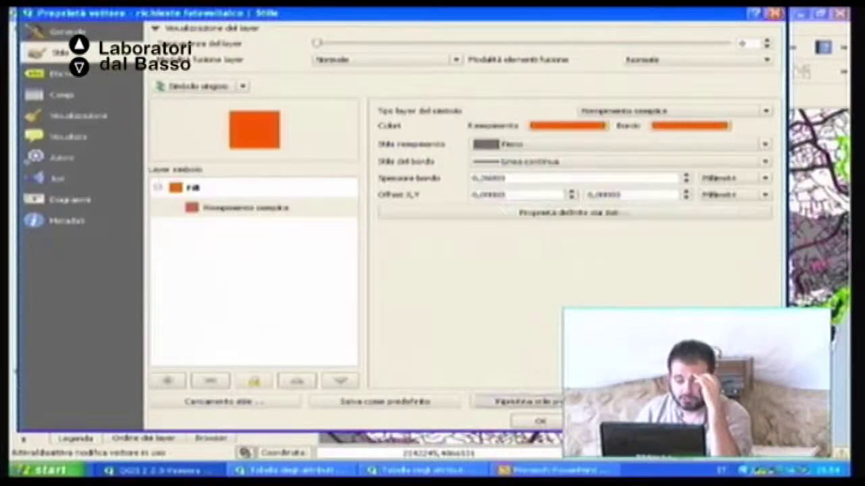
{"action": "left_click", "coordinate": [539, 421]}
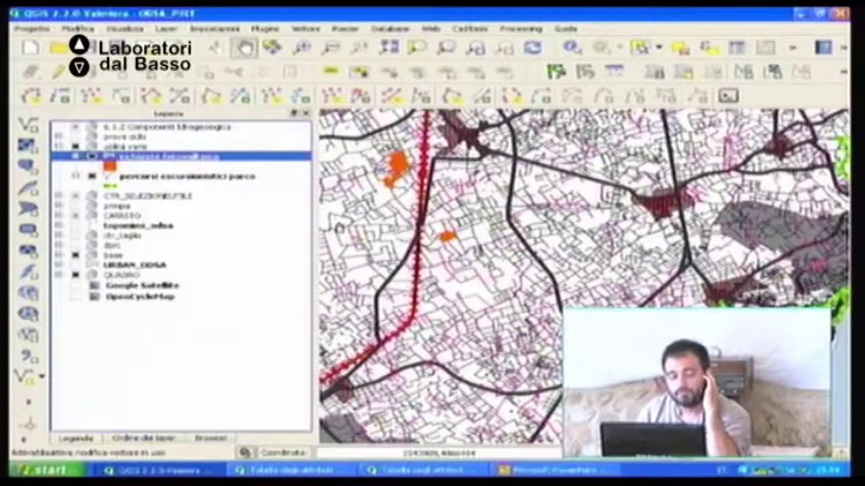
Step: Collapse the legend entries of the richieste fotovoltaico and percorsi escursionistici parco layers
{"action": "left_click", "coordinate": [75, 156]}
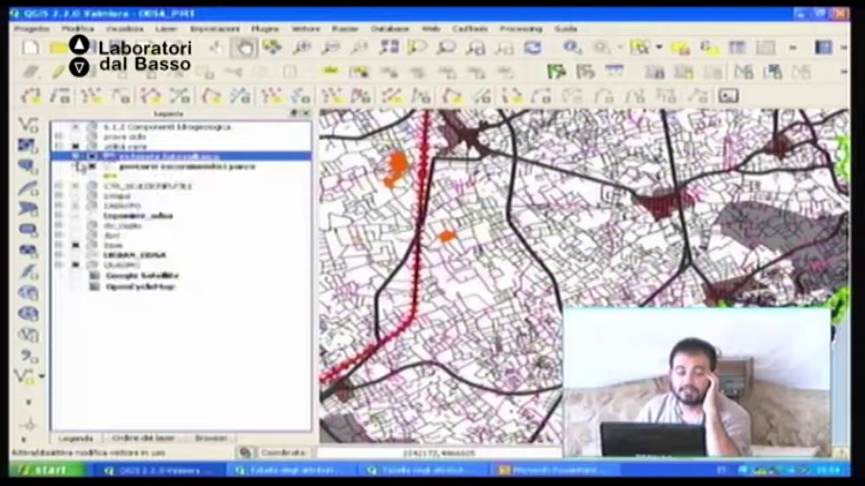
{"action": "left_click", "coordinate": [75, 167]}
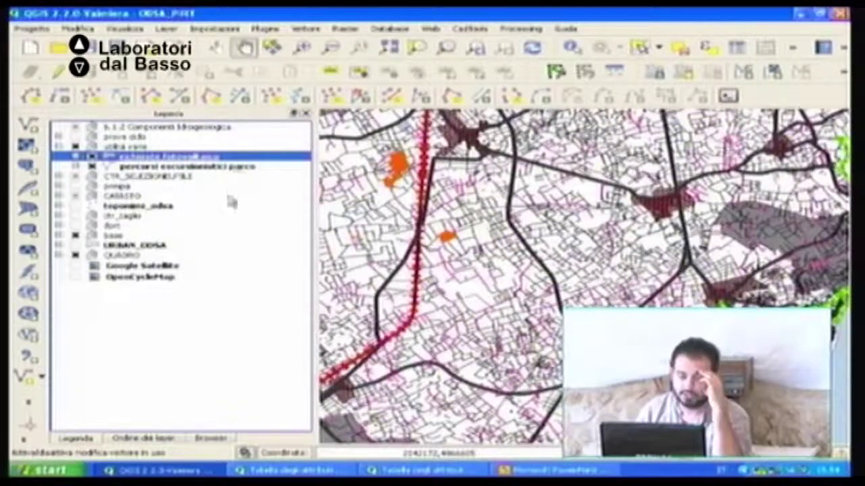
{"action": "left_click_drag", "start_coordinate": [486, 189], "coordinate": [503, 194]}
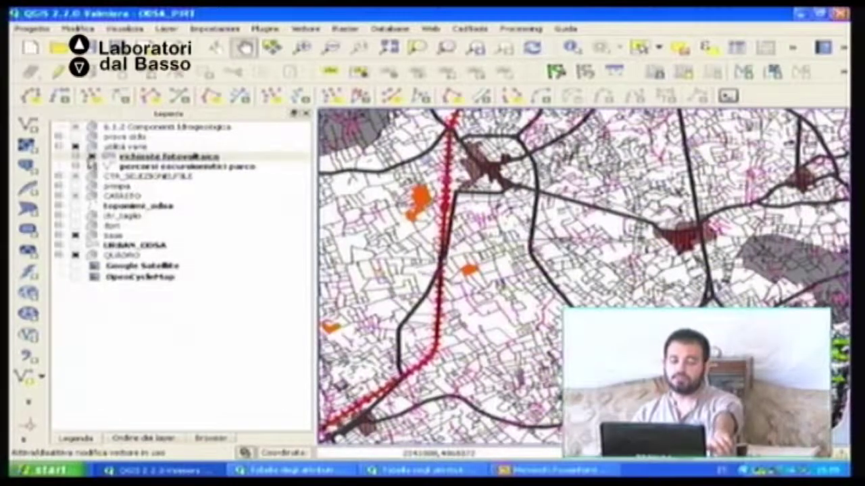
Step: Display the DISO parcels from the CATASTO group on the map, hide them again and collapse the group
{"action": "left_click", "coordinate": [59, 196]}
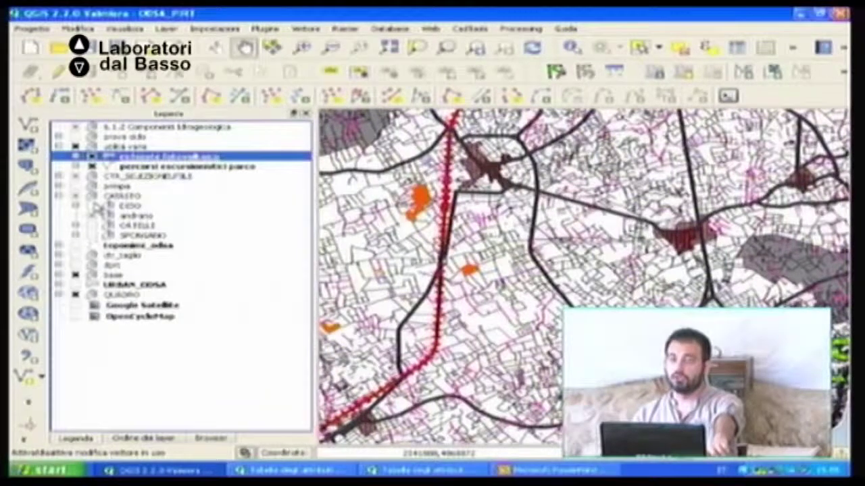
{"action": "left_click", "coordinate": [94, 206]}
{"action": "left_click", "coordinate": [94, 202]}
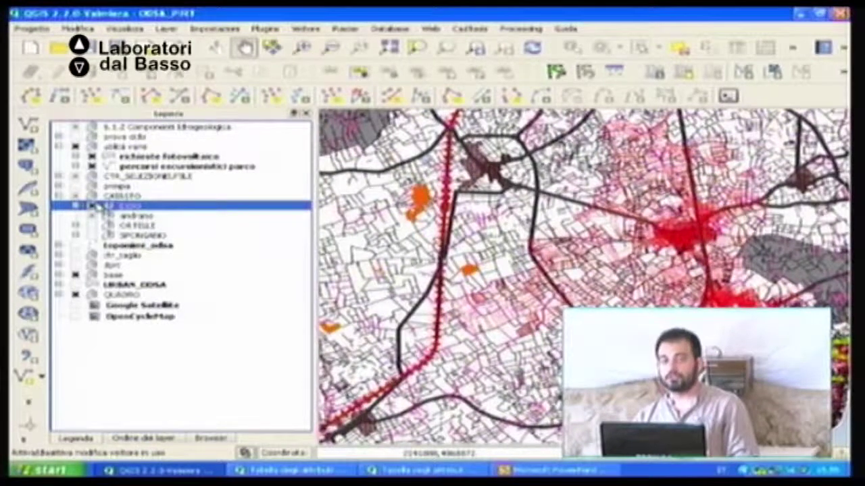
{"action": "left_click", "coordinate": [94, 206]}
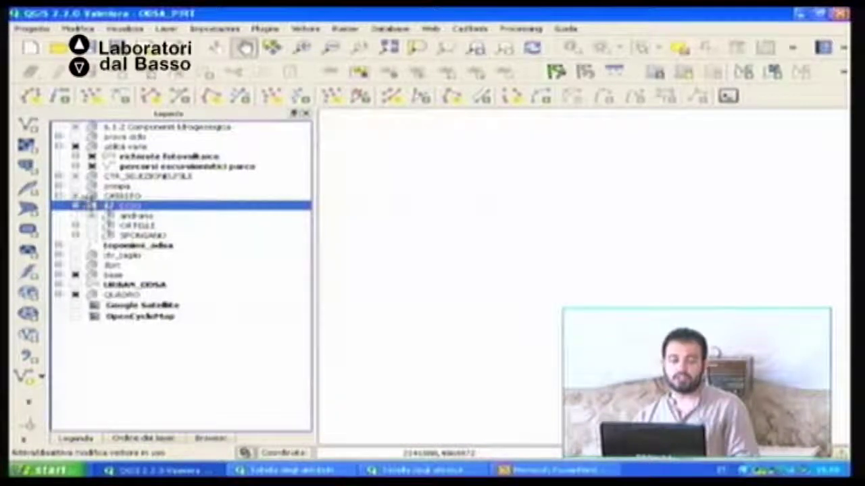
{"action": "left_click", "coordinate": [76, 207]}
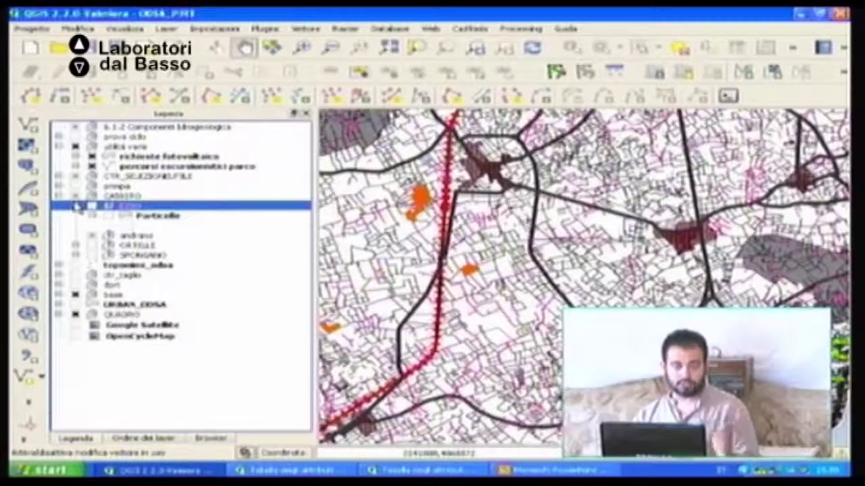
{"action": "left_click", "coordinate": [60, 196]}
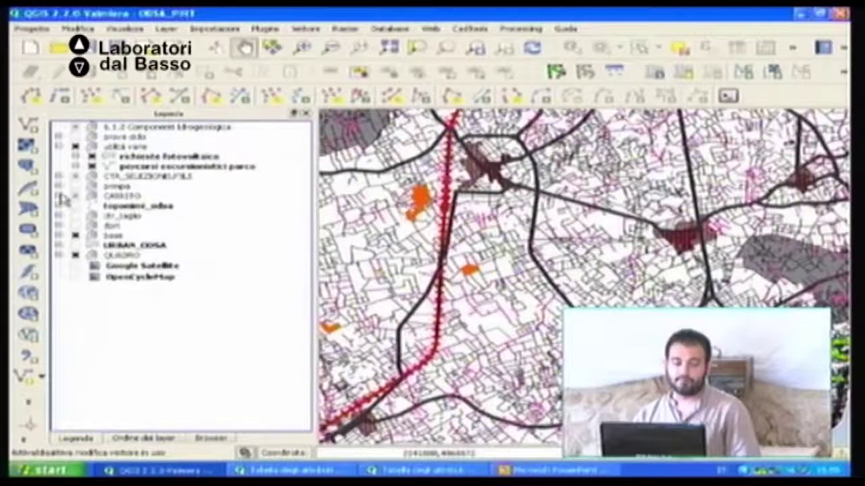
Step: Turn on the ciclo_nodi layer in the prova ciclo group and enlarge its point marker
{"action": "left_click", "coordinate": [59, 137]}
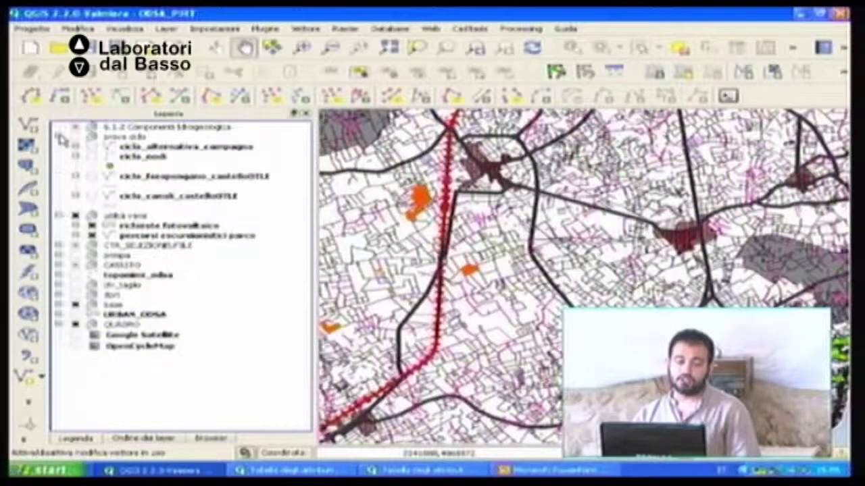
{"action": "left_click", "coordinate": [88, 156]}
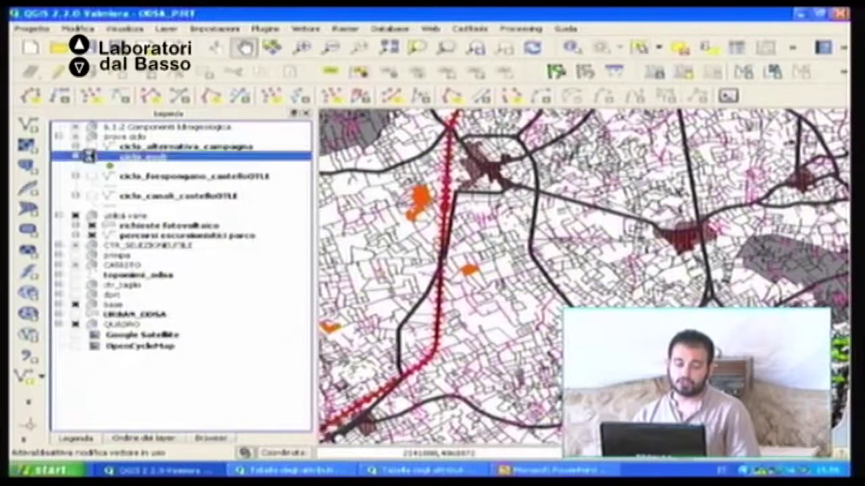
{"action": "left_click_drag", "start_coordinate": [109, 166], "coordinate": [106, 166]}
{"action": "double_click", "coordinate": [108, 159]}
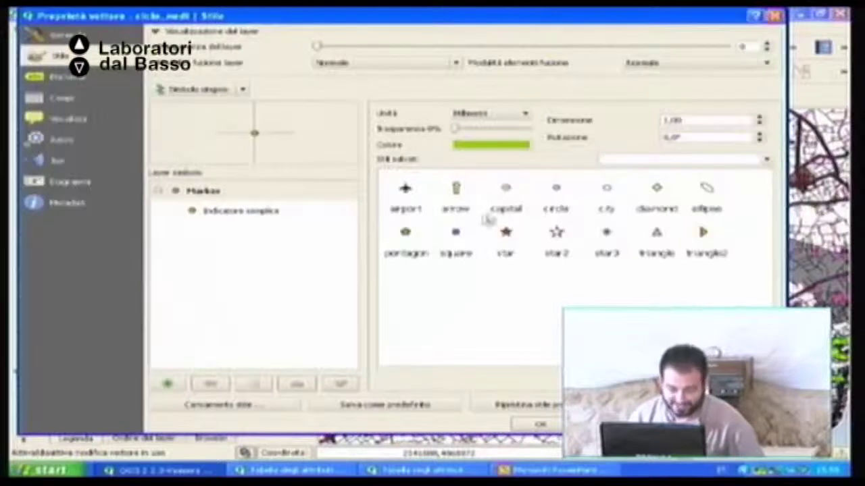
{"action": "left_click_drag", "start_coordinate": [702, 120], "coordinate": [656, 120]}
{"action": "key", "text": "BackSpace"}
{"action": "type", "text": "5"}
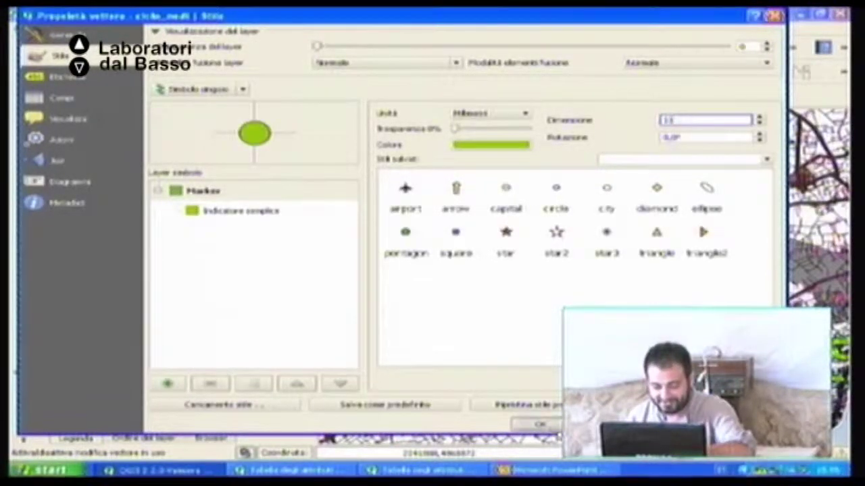
{"action": "left_click", "coordinate": [544, 425]}
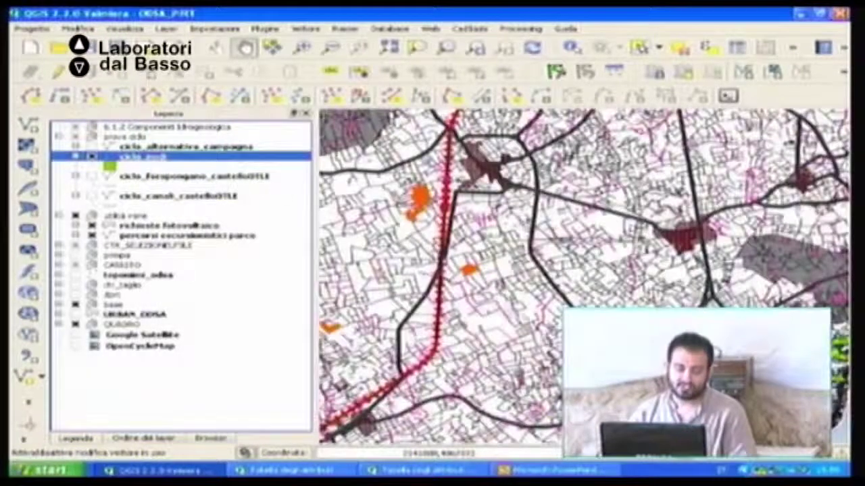
Step: Show the whole prova ciclo group, hide ciclo_alternativa_campagna and open the ciclo_nodi attribute table
{"action": "left_click", "coordinate": [75, 137]}
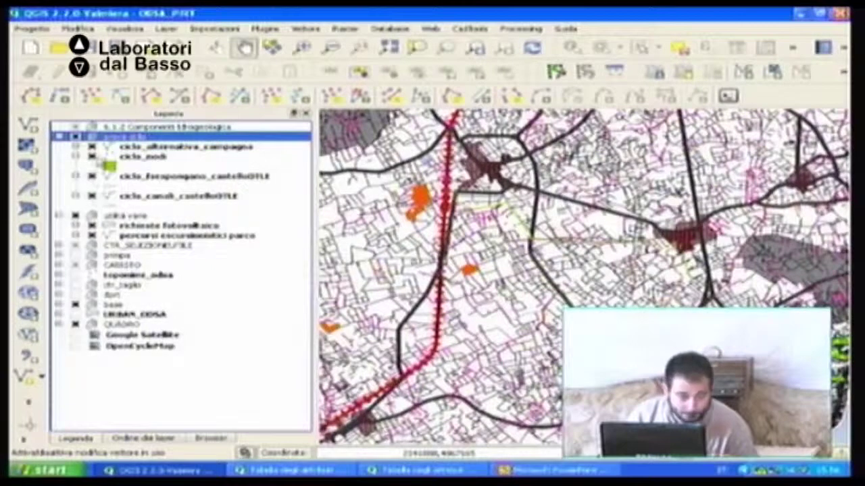
{"action": "left_click", "coordinate": [98, 146]}
{"action": "left_click", "coordinate": [145, 156]}
{"action": "right_click", "coordinate": [146, 159]}
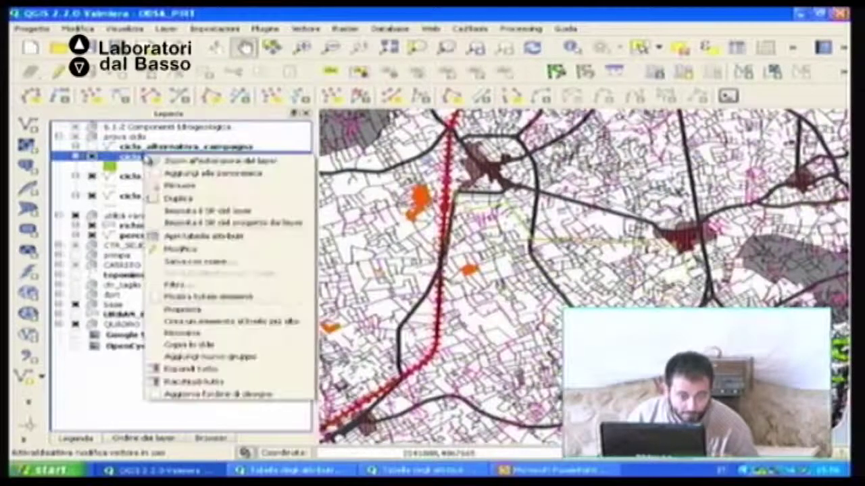
{"action": "left_click", "coordinate": [203, 238]}
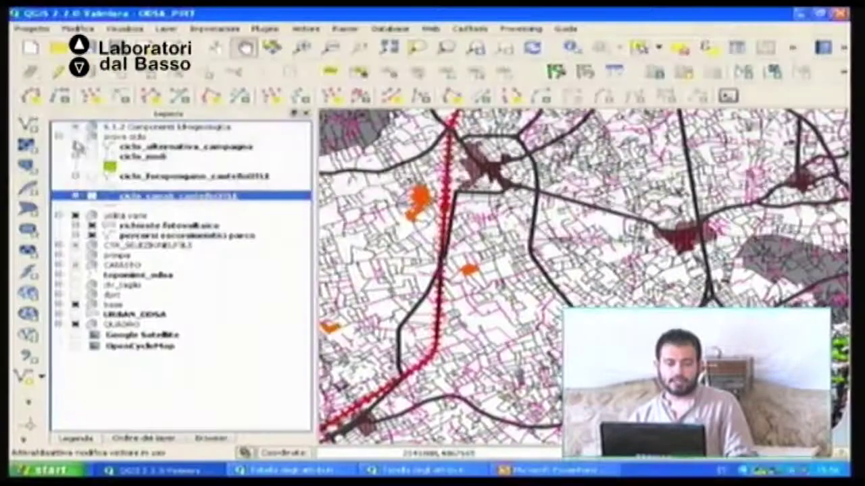
Step: Turn on all layers of the prova ciclo group and keep the utilità varie group displayed
{"action": "left_click", "coordinate": [135, 136]}
{"action": "left_click", "coordinate": [75, 137]}
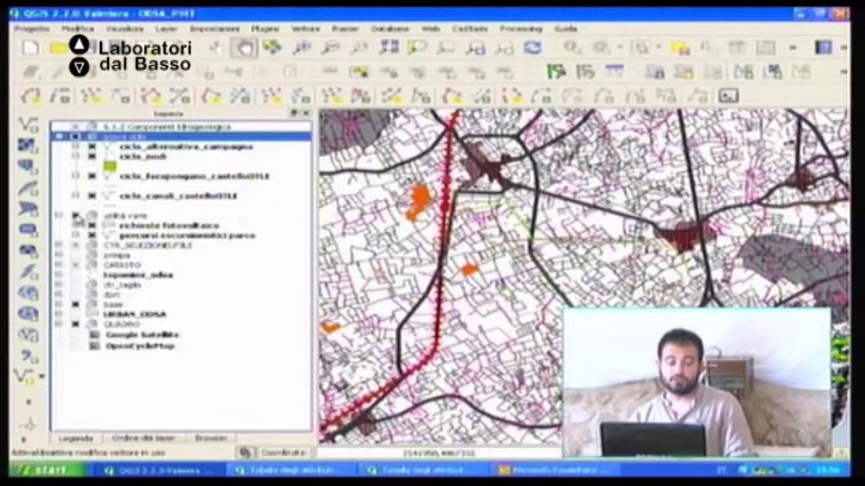
{"action": "left_click", "coordinate": [102, 214]}
{"action": "left_click", "coordinate": [75, 215]}
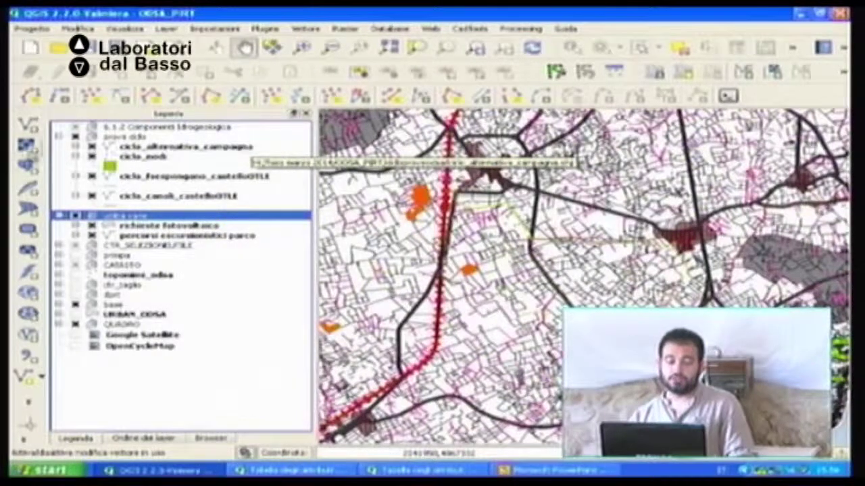
Step: Expand the legend entry of ciclo_alternativa_campagna and apply a thick blue saved line symbol to the layer
{"action": "left_click", "coordinate": [91, 147]}
{"action": "left_click", "coordinate": [179, 150]}
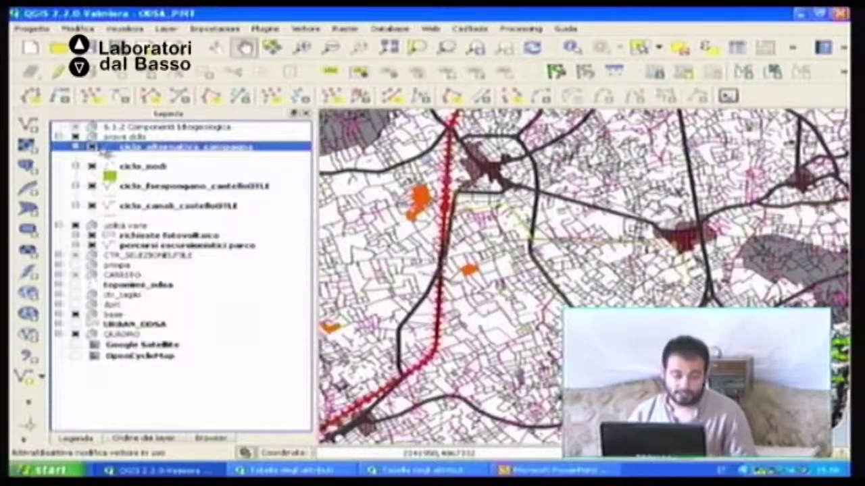
{"action": "left_click_drag", "start_coordinate": [118, 162], "coordinate": [110, 160]}
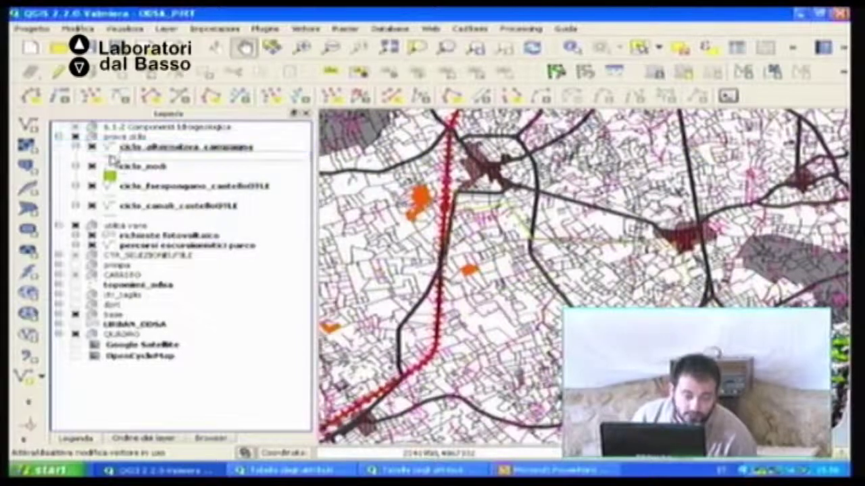
{"action": "double_click", "coordinate": [112, 160]}
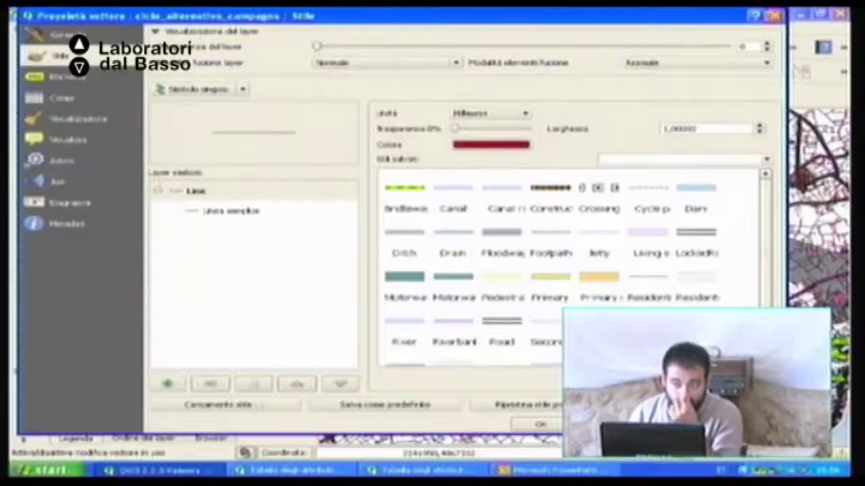
{"action": "left_click", "coordinate": [498, 252]}
{"action": "left_click", "coordinate": [539, 425]}
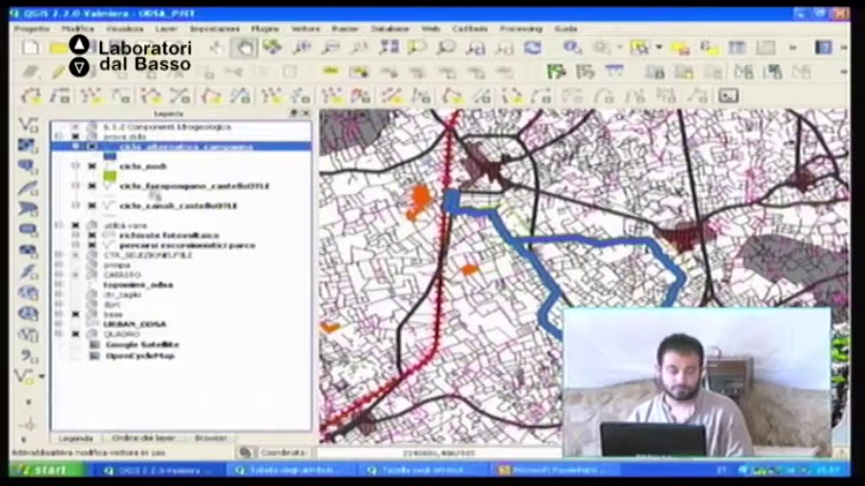
Step: Open the attribute table of ciclo_alternativa_campagna, examine the lunghezza values, and minimize the table
{"action": "right_click", "coordinate": [167, 150]}
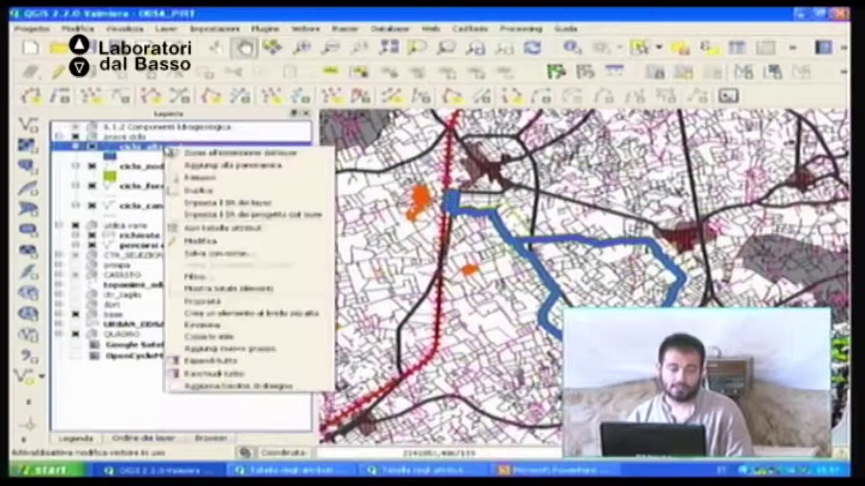
{"action": "left_click", "coordinate": [212, 229]}
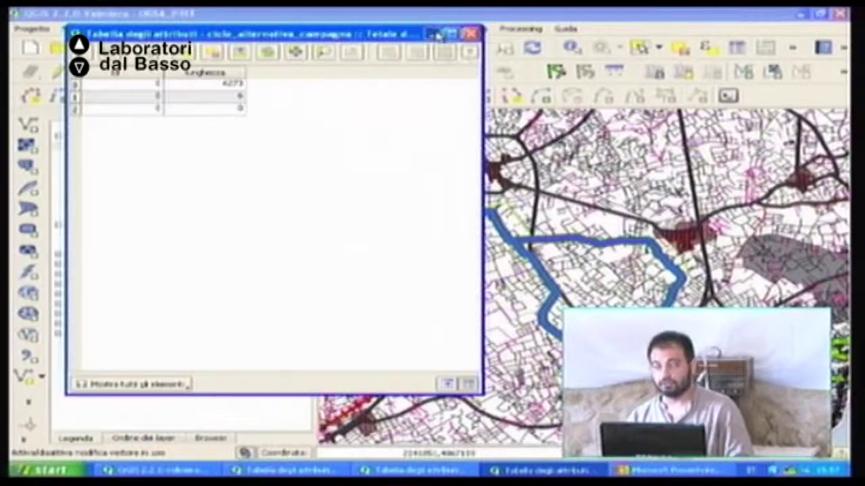
{"action": "left_click", "coordinate": [438, 35]}
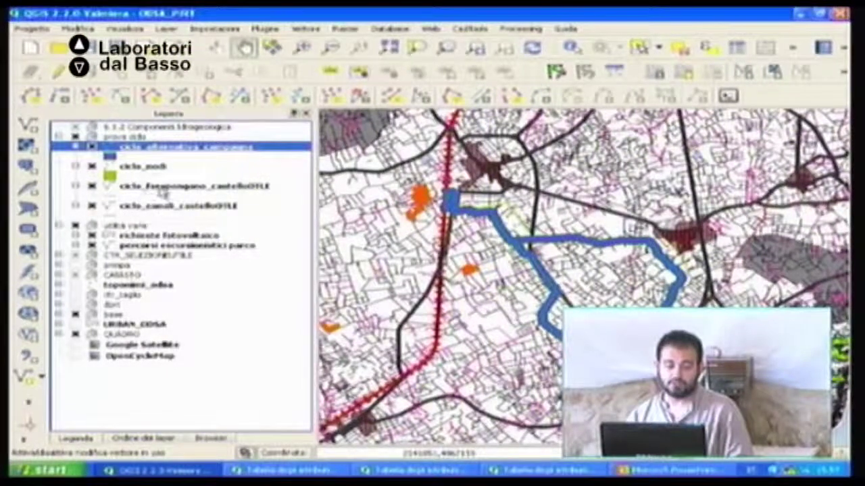
Step: Apply the Primary saved line style to the cycle route layer just below ciclo_nodi and hide ciclo_alternativa_campagna
{"action": "double_click", "coordinate": [111, 198]}
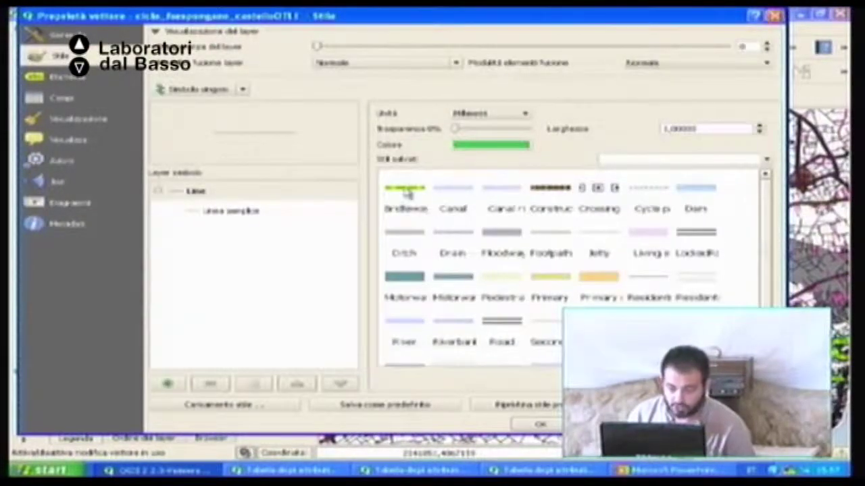
{"action": "left_click", "coordinate": [454, 281]}
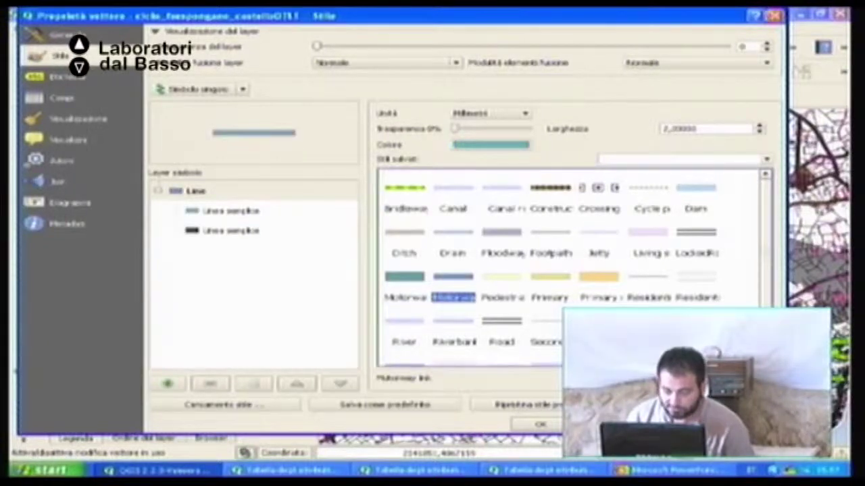
{"action": "left_click", "coordinate": [550, 282]}
{"action": "left_click", "coordinate": [540, 424]}
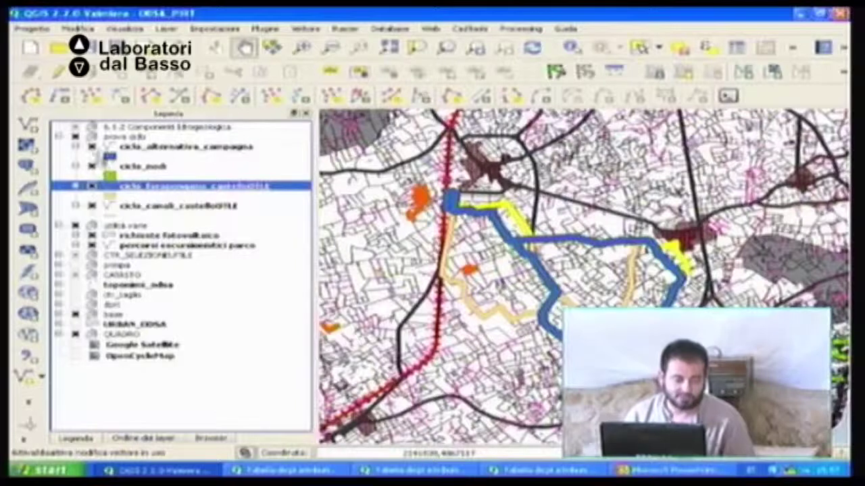
{"action": "left_click", "coordinate": [93, 146]}
{"action": "left_click", "coordinate": [76, 145]}
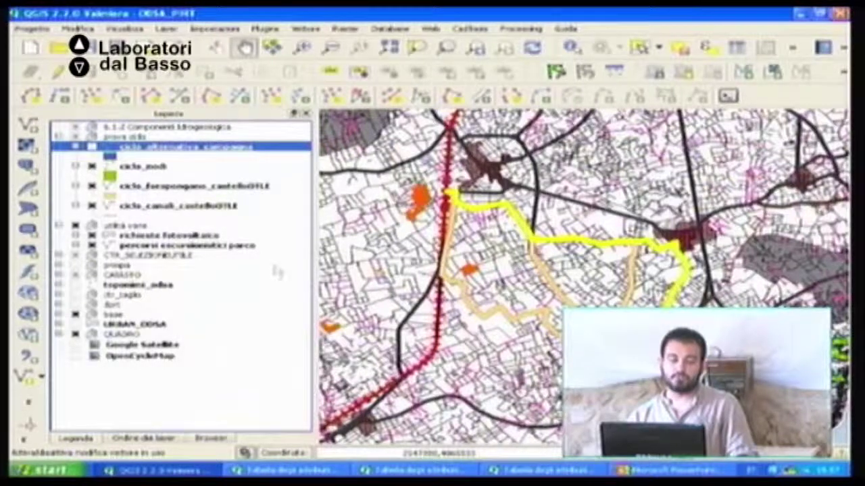
Step: Open the attribute table of the restyled cycle route layer, widen its nome column and move the table clear of the route
{"action": "right_click", "coordinate": [148, 186]}
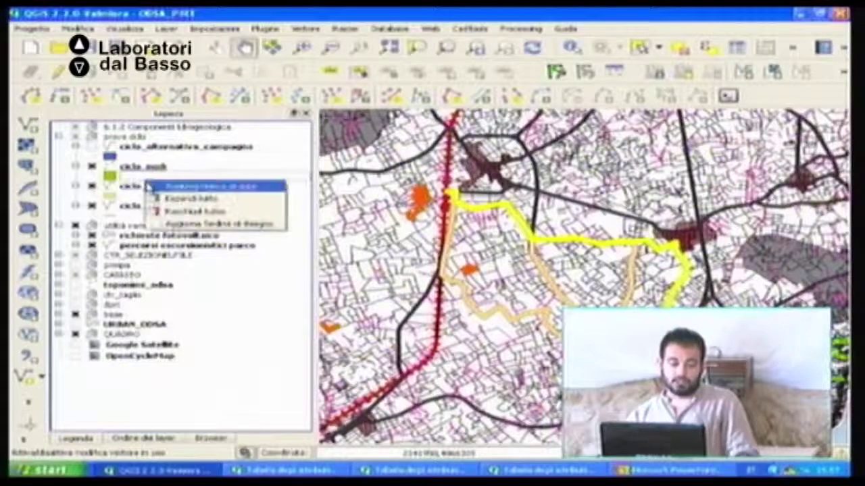
{"action": "left_click", "coordinate": [146, 186]}
{"action": "right_click", "coordinate": [142, 187]}
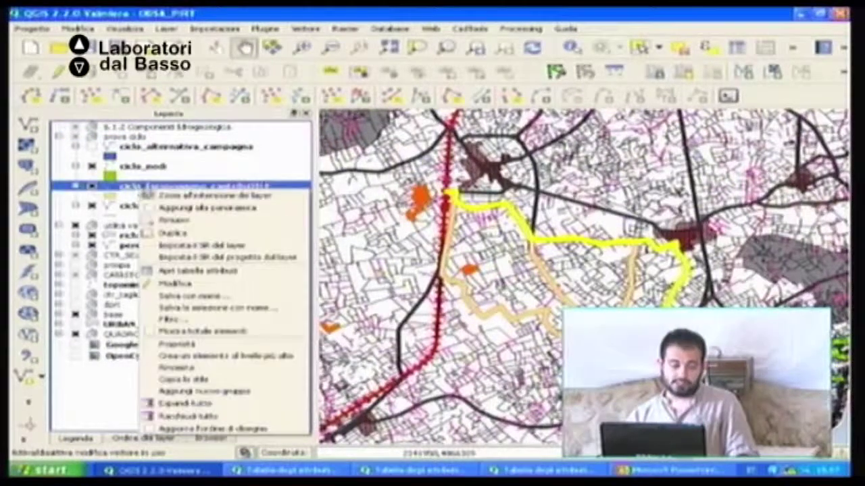
{"action": "left_click", "coordinate": [196, 271]}
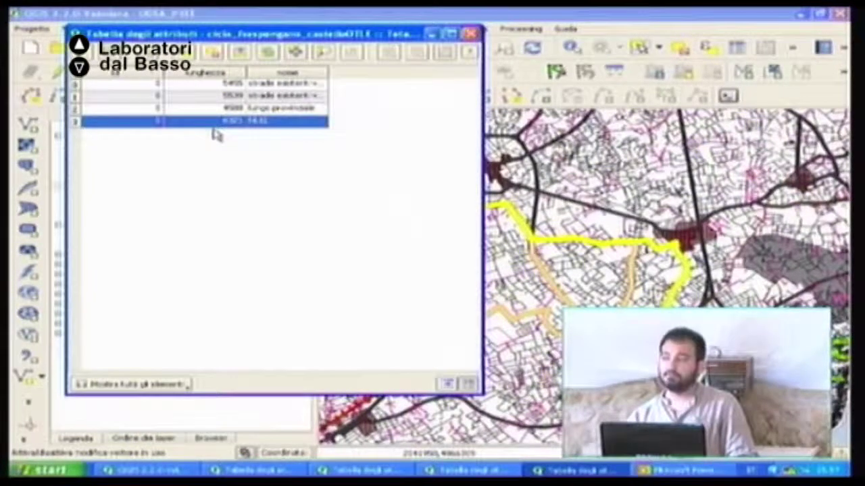
{"action": "left_click_drag", "start_coordinate": [329, 73], "coordinate": [444, 72]}
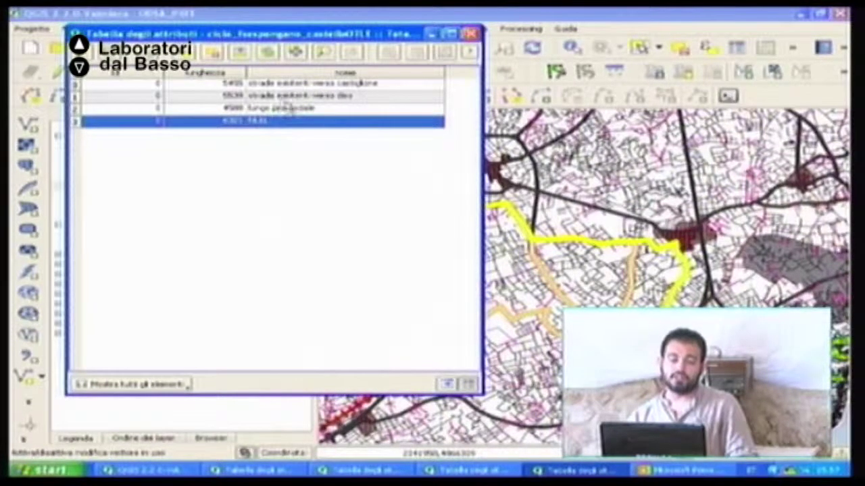
{"action": "left_click_drag", "start_coordinate": [402, 39], "coordinate": [729, 6]}
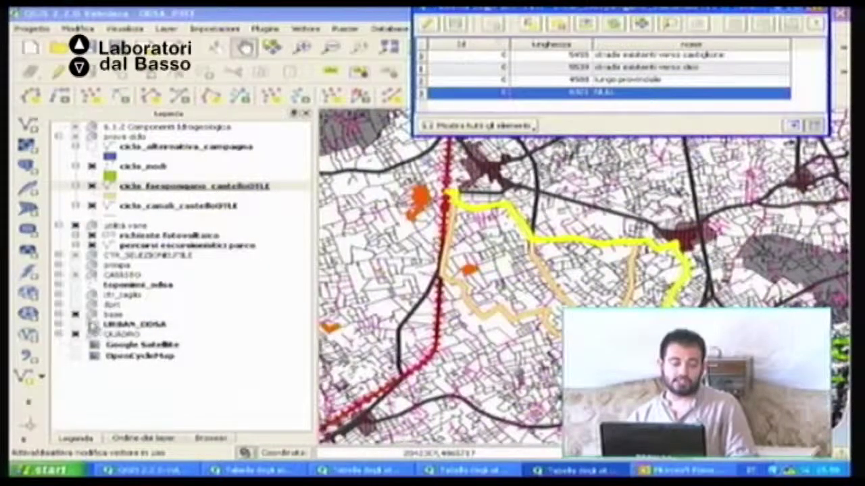
Step: Expand the primpa group in the legend and turn on its reteeco_primpa layer
{"action": "left_click", "coordinate": [60, 305]}
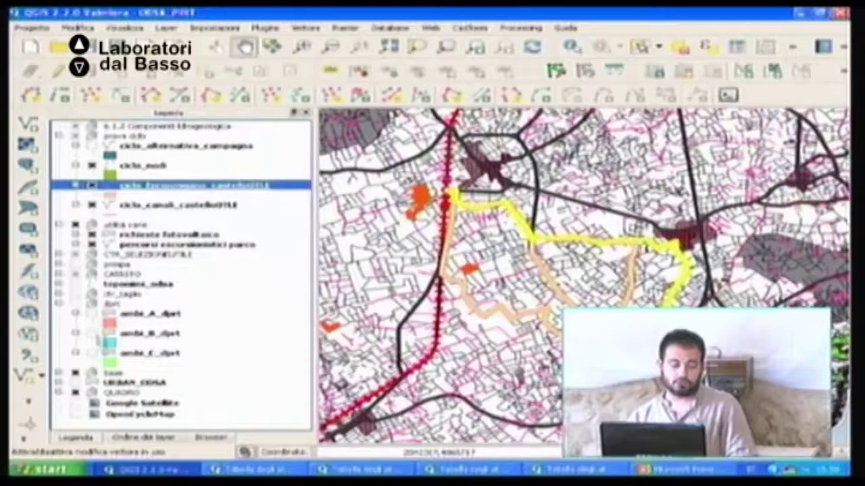
{"action": "left_click", "coordinate": [59, 306]}
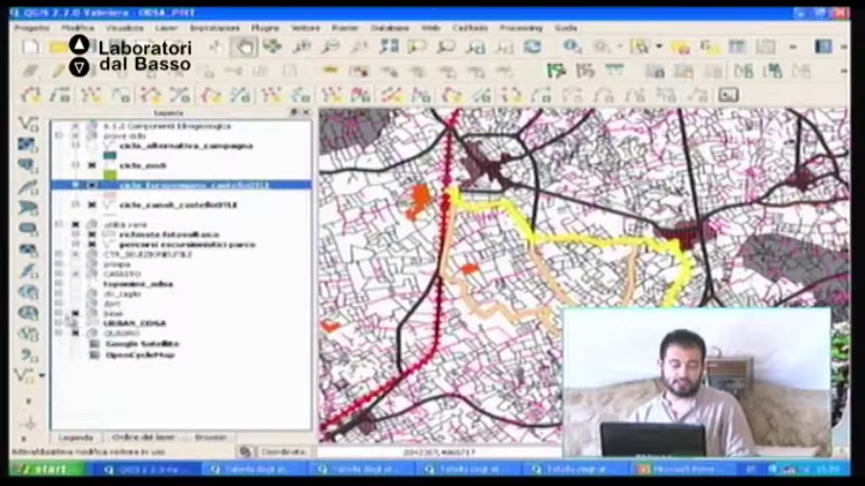
{"action": "left_click", "coordinate": [59, 264]}
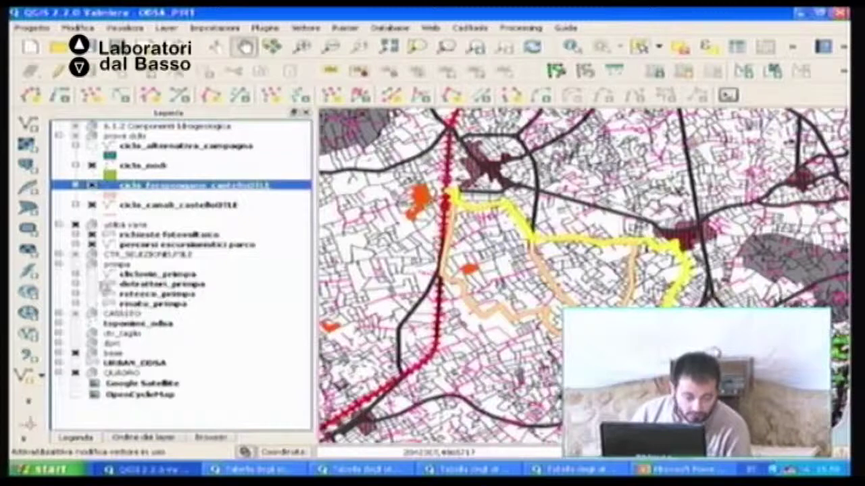
{"action": "left_click", "coordinate": [95, 295]}
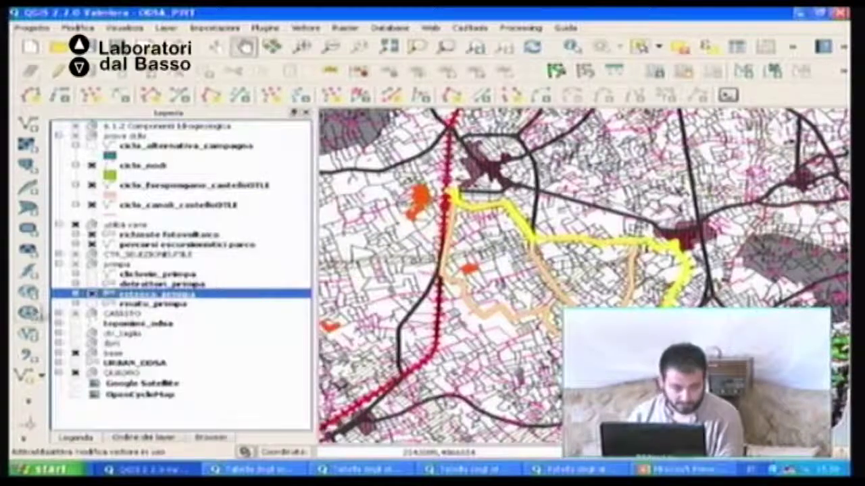
Step: Change the simple fill of the reteeco_primpa layer from a hatch to a solid fill style
{"action": "left_click_drag", "start_coordinate": [73, 295], "coordinate": [110, 308]}
{"action": "double_click", "coordinate": [222, 283]}
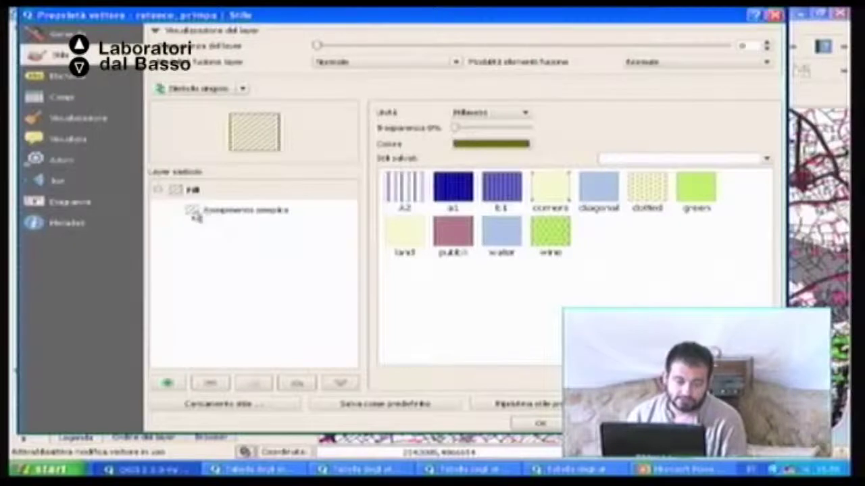
{"action": "left_click", "coordinate": [270, 210]}
{"action": "left_click", "coordinate": [553, 150]}
{"action": "left_click", "coordinate": [533, 159]}
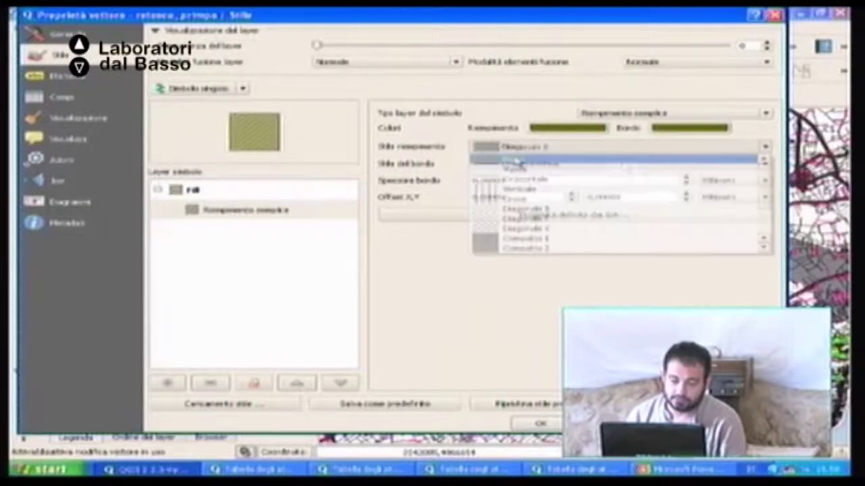
{"action": "left_click", "coordinate": [539, 424]}
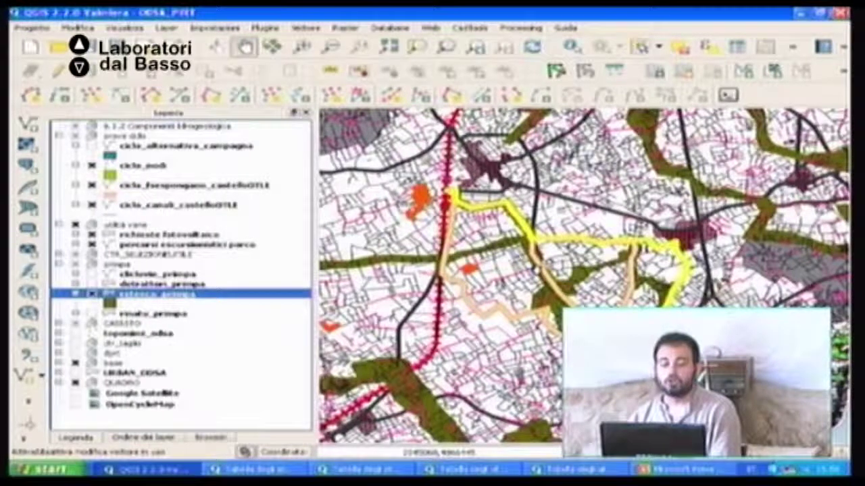
Step: Reopen the attribute table of the cycle route layer below ciclo_nodi and move the table down to uncover the map
{"action": "left_click_drag", "start_coordinate": [541, 269], "coordinate": [520, 221]}
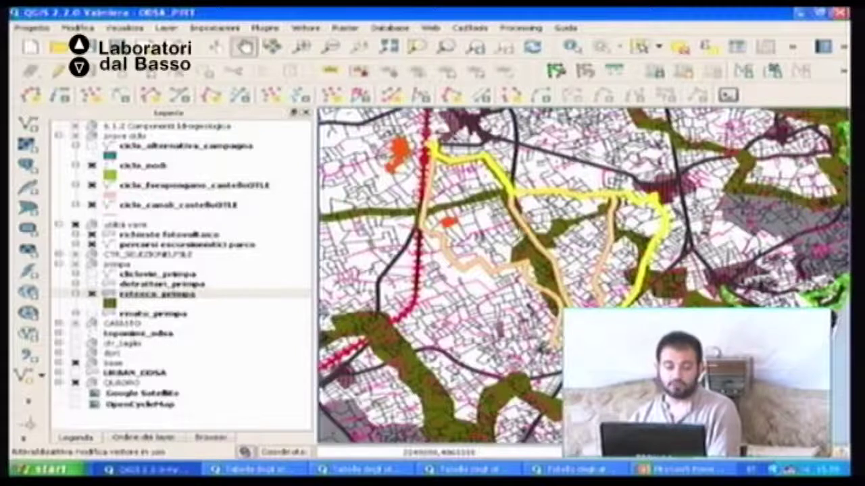
{"action": "left_click", "coordinate": [150, 188]}
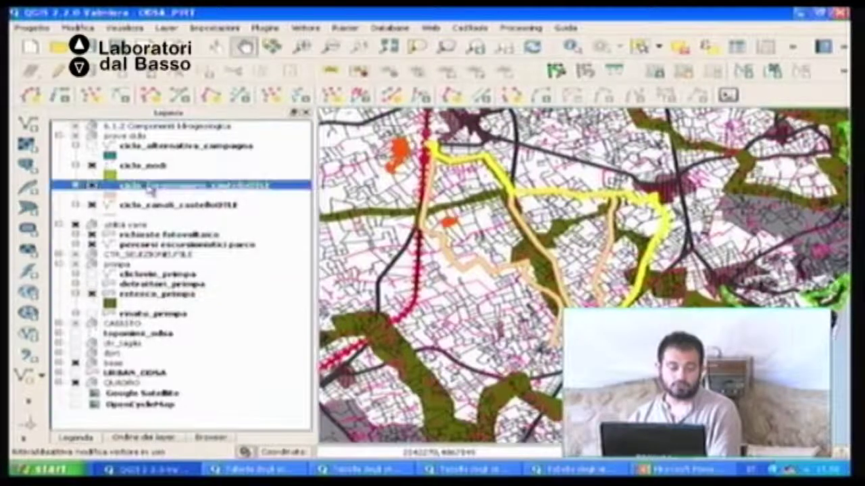
{"action": "right_click", "coordinate": [150, 189]}
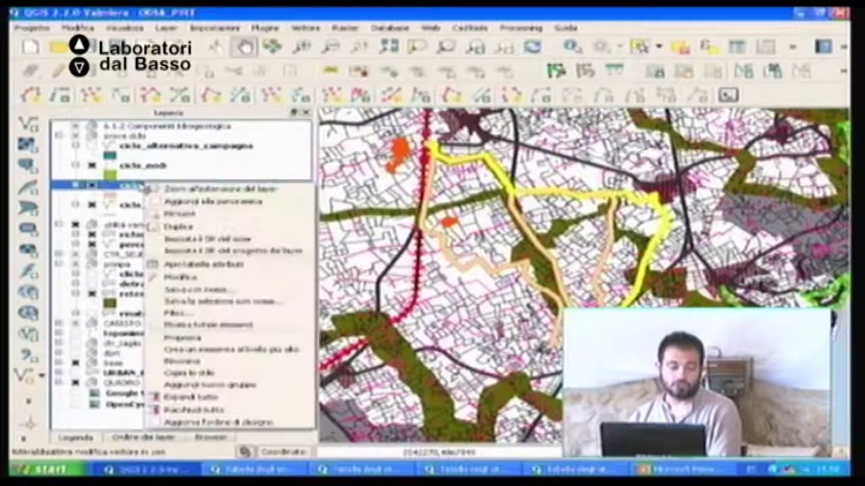
{"action": "left_click", "coordinate": [206, 266]}
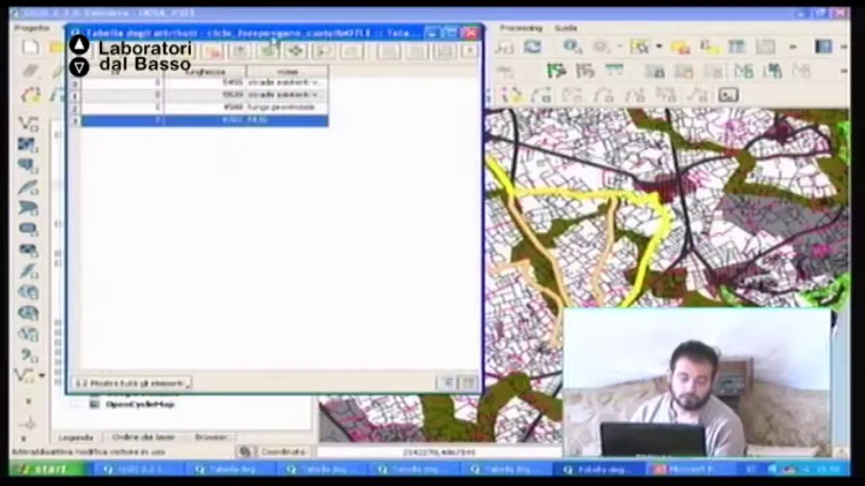
{"action": "left_click_drag", "start_coordinate": [280, 22], "coordinate": [280, 166]}
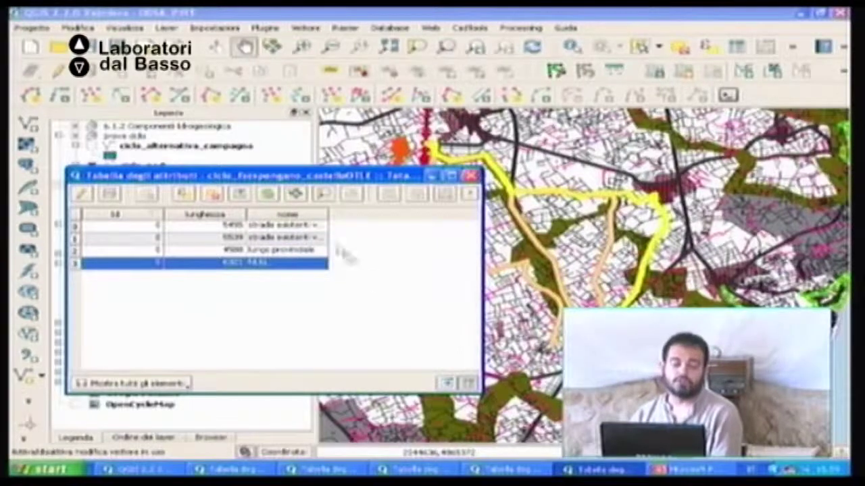
{"action": "left_click_drag", "start_coordinate": [314, 178], "coordinate": [310, 225]}
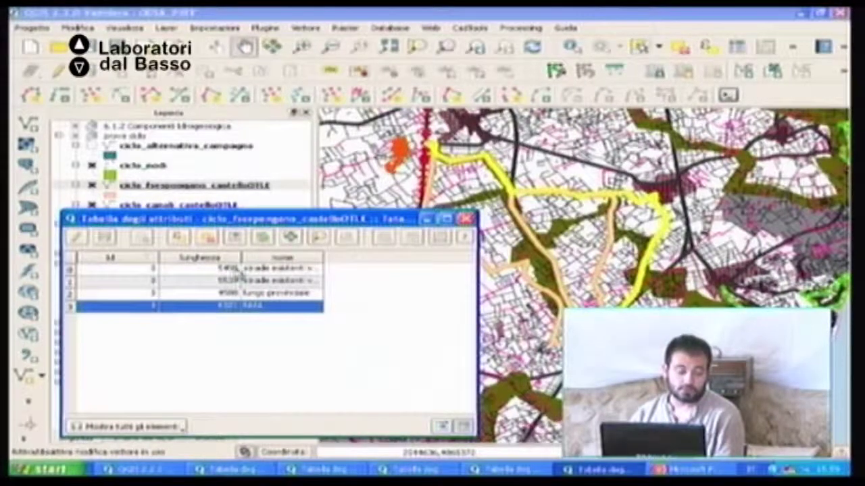
Step: Select the first and second strade esistenti records in turn to highlight each route, keeping the table clear of the map
{"action": "left_click", "coordinate": [70, 269]}
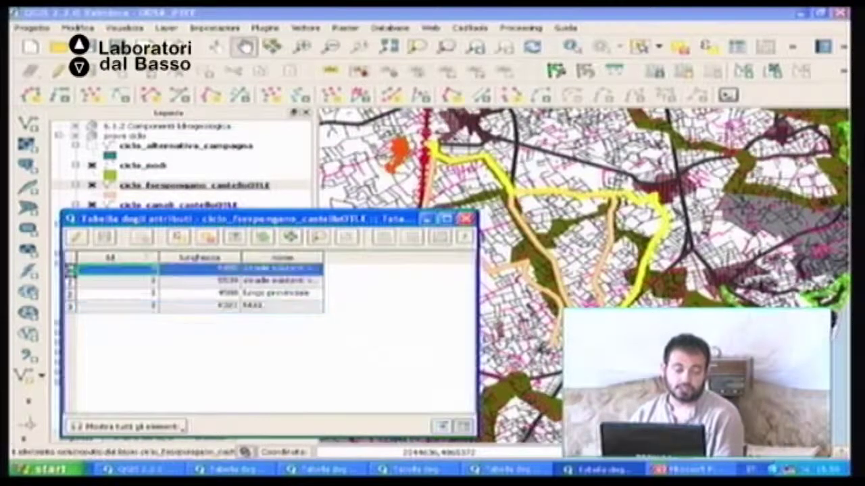
{"action": "left_click", "coordinate": [71, 281]}
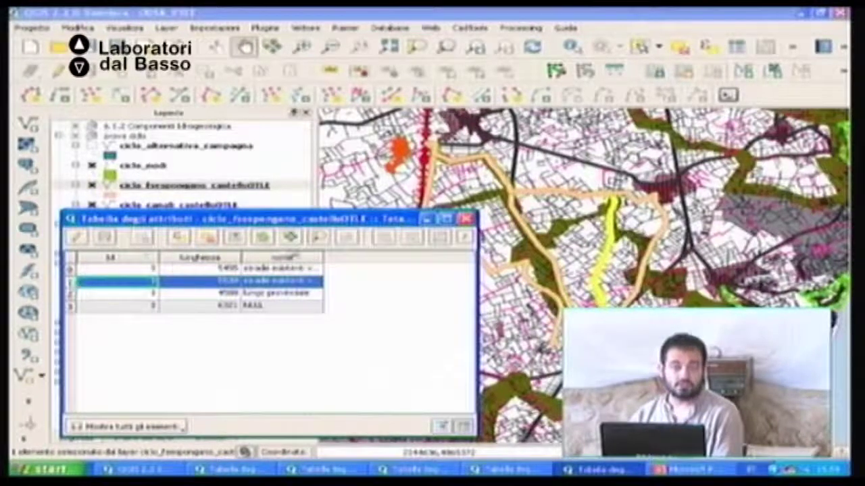
{"action": "left_click_drag", "start_coordinate": [362, 220], "coordinate": [281, 181]}
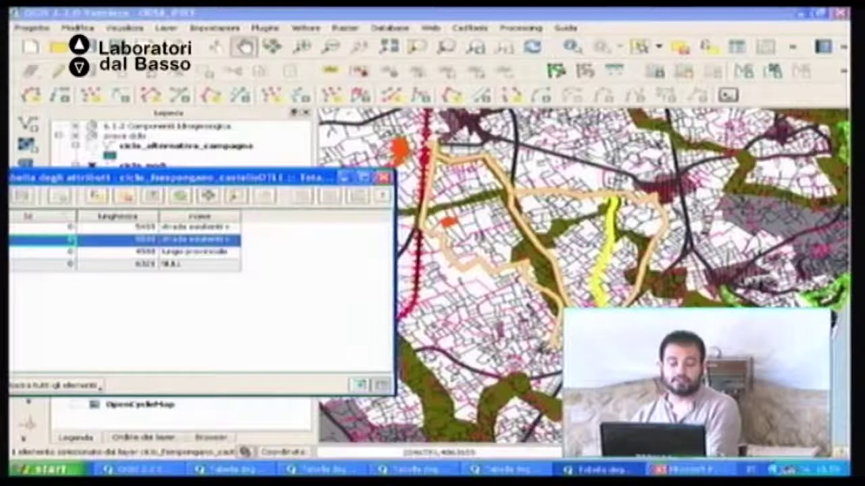
{"action": "left_click_drag", "start_coordinate": [276, 183], "coordinate": [358, 184]}
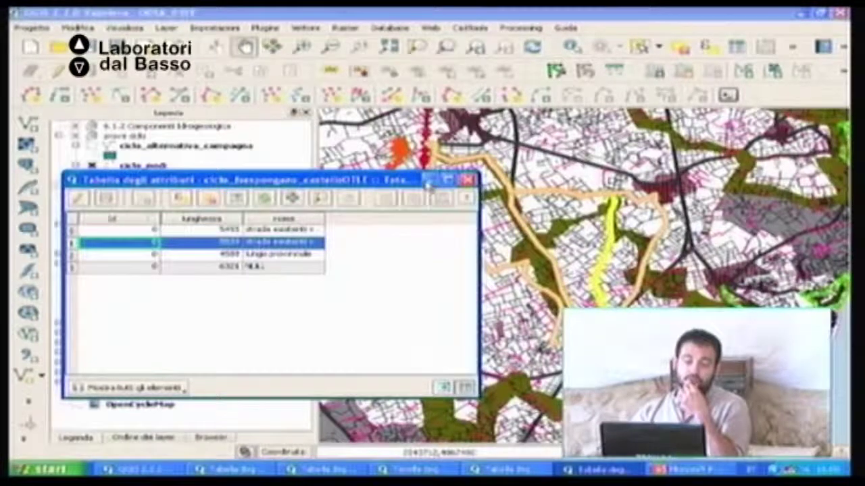
{"action": "left_click_drag", "start_coordinate": [390, 180], "coordinate": [300, 157]}
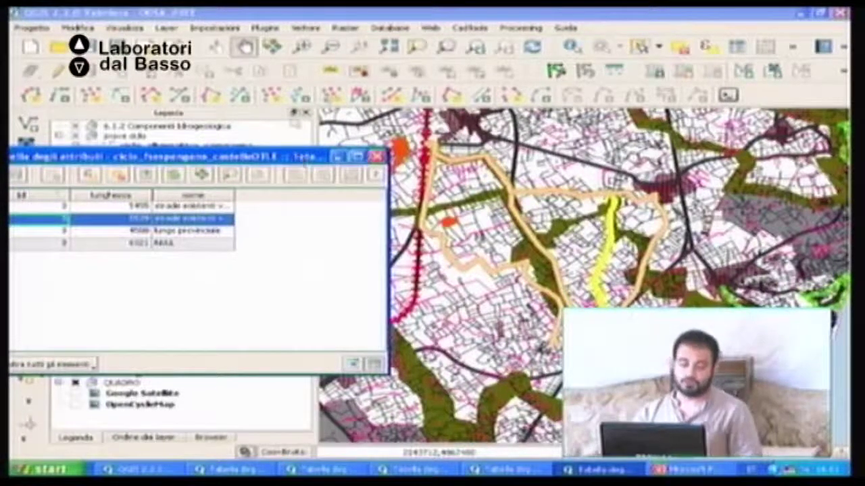
Step: Minimize the attribute table and zoom the map in on the bend where the cycle routes follow the reteeco_primpa corridor
{"action": "left_click", "coordinate": [337, 156]}
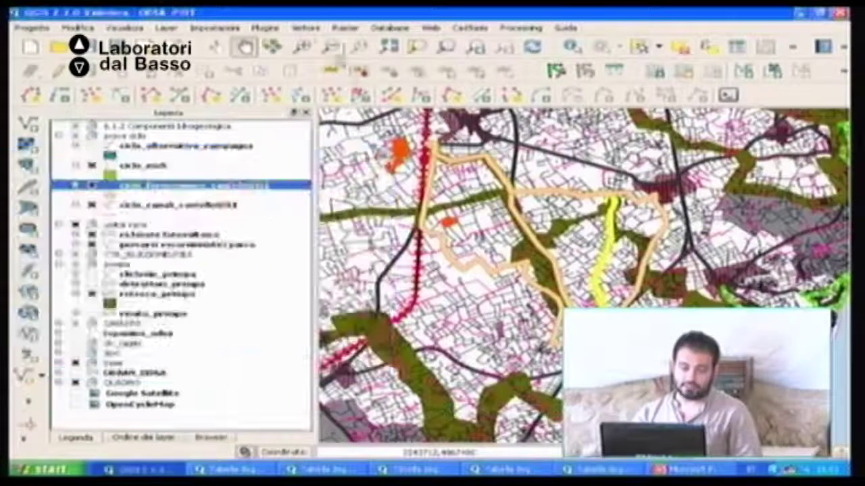
{"action": "left_click", "coordinate": [302, 46]}
{"action": "left_click_drag", "start_coordinate": [442, 134], "coordinate": [549, 199]}
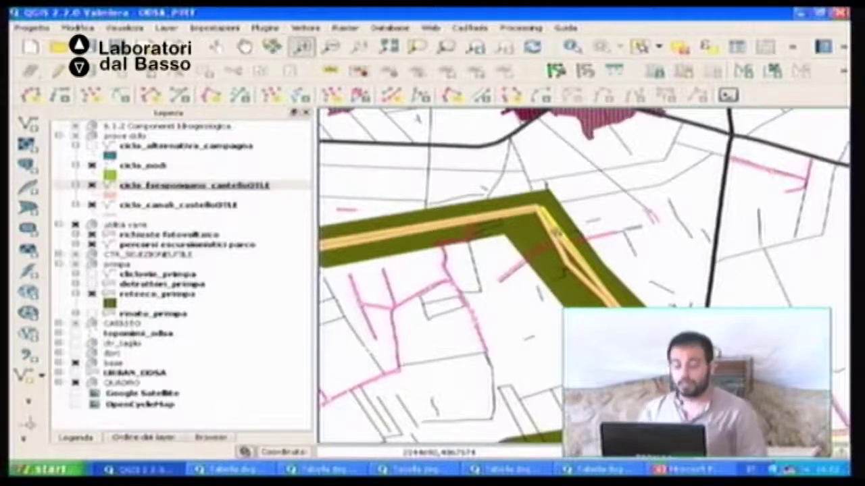
Step: Look through the open attribute tables and close the CTR_LIN_ODSA and STR_LOC_ODSA tables
{"action": "left_click", "coordinate": [233, 469]}
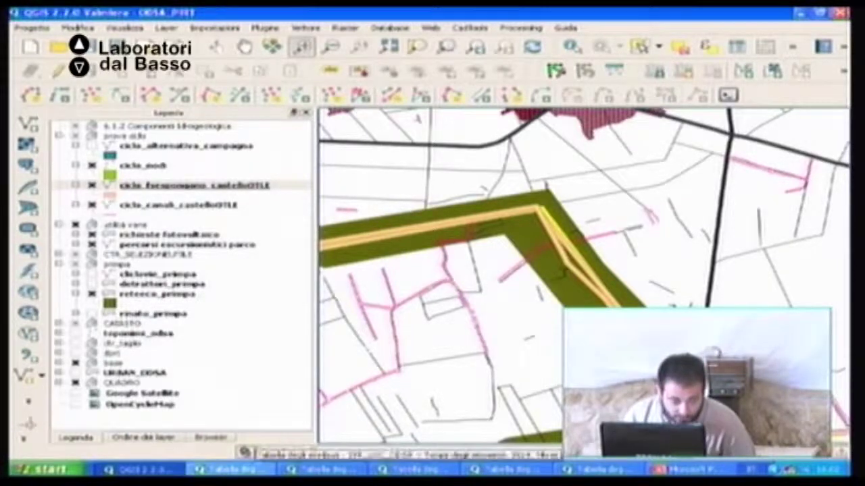
{"action": "key", "text": "alt+Tab"}
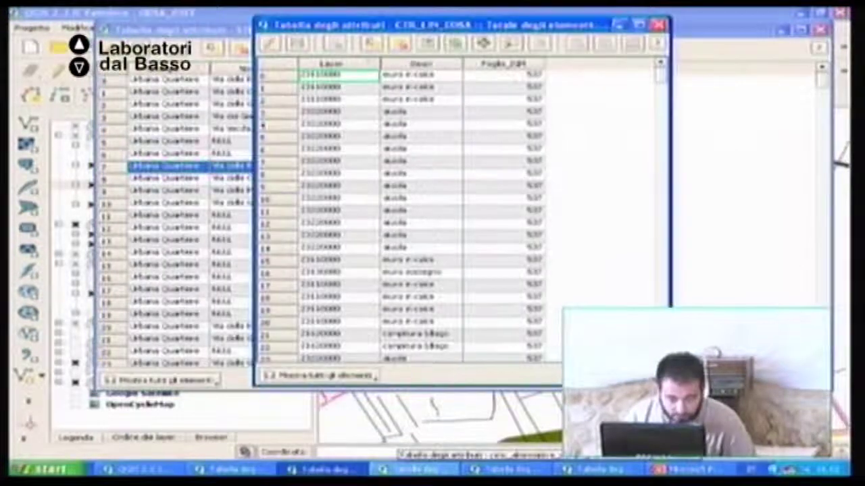
{"action": "key", "text": "alt+Tab"}
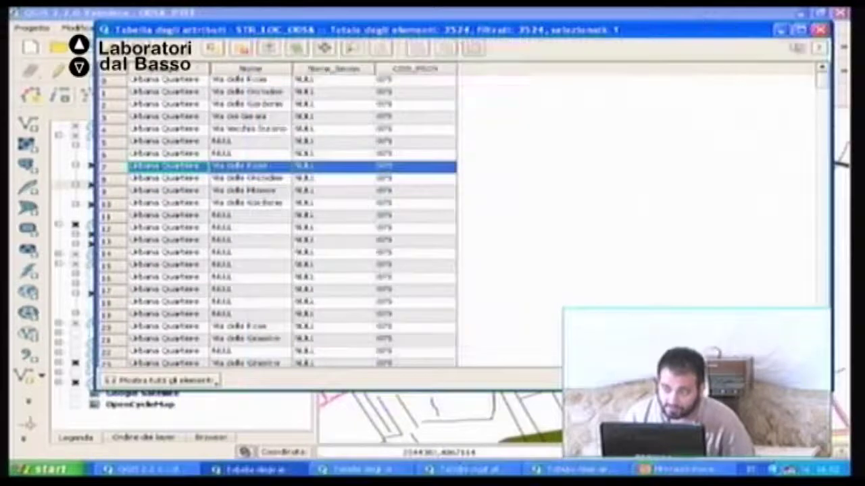
{"action": "left_click", "coordinate": [819, 30]}
Step: Hide the QUADRO and base groups and the reteeco_primpa layer to leave the cycle routes over the CTR lines
{"action": "scroll", "coordinate": [477, 221], "scroll_direction": "down", "scroll_amount": 3}
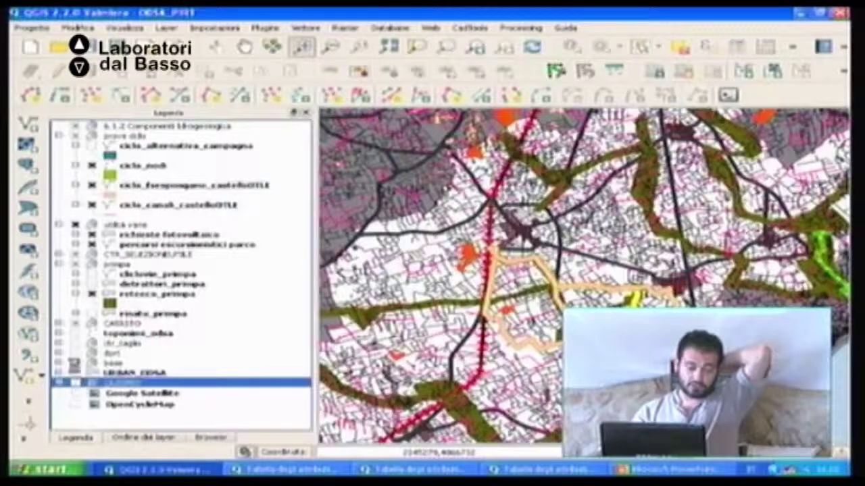
{"action": "left_click", "coordinate": [76, 363]}
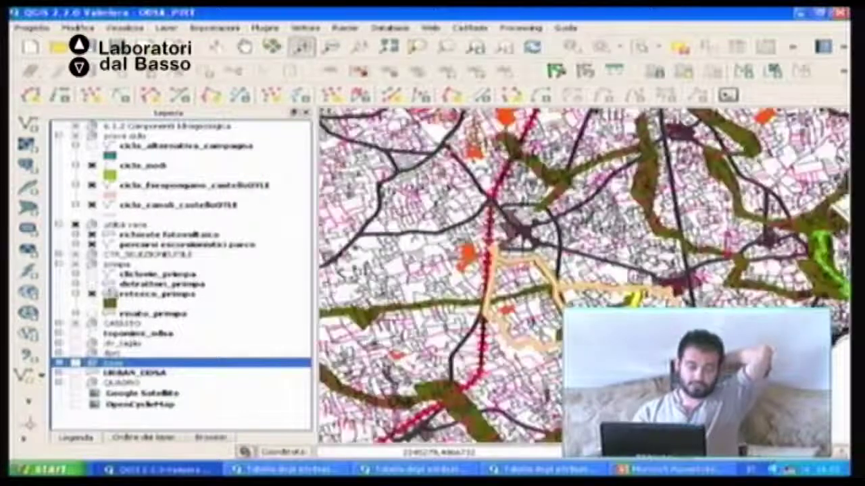
{"action": "left_click", "coordinate": [108, 295]}
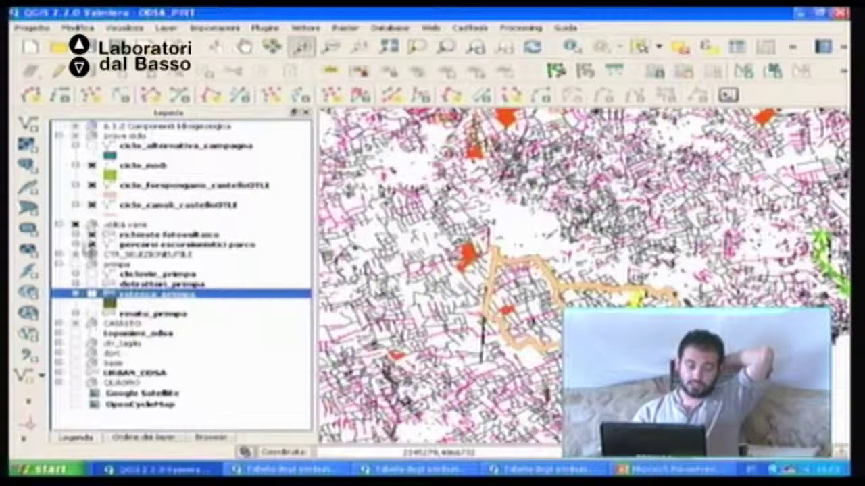
Step: Expand the CTR_SELEZIONEUTILE group and briefly display its muri in calce odsa da ctr layer on the map
{"action": "left_click", "coordinate": [58, 255]}
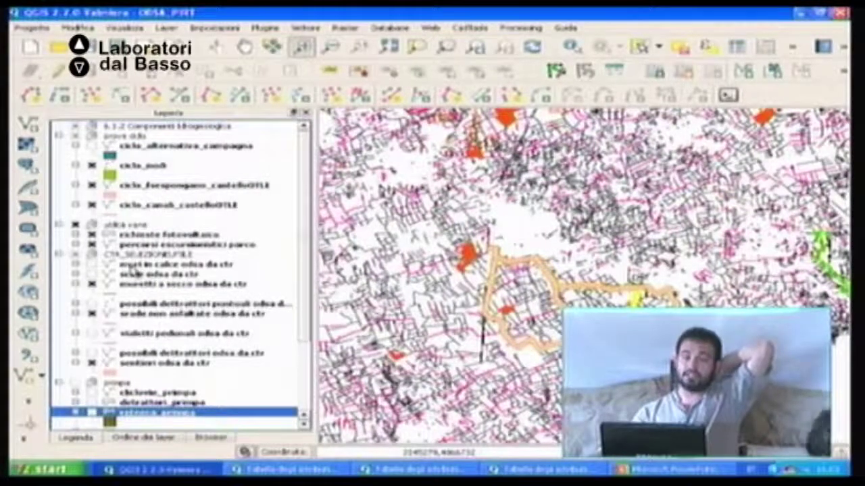
{"action": "left_click", "coordinate": [230, 266]}
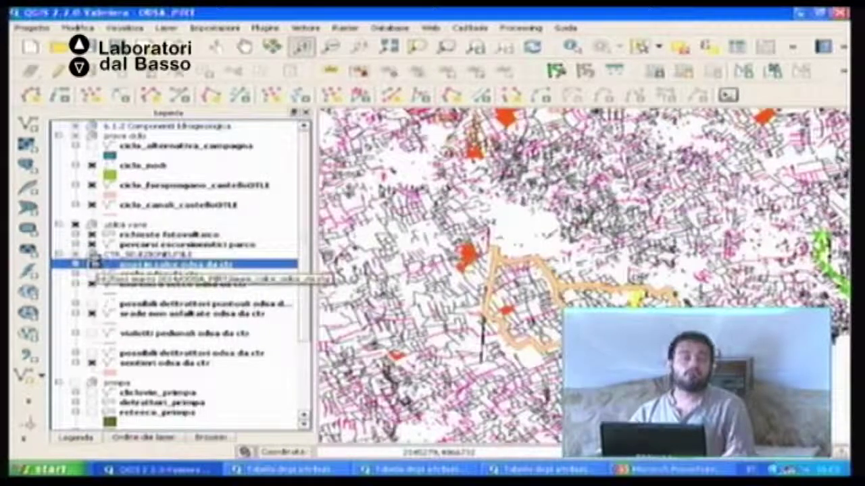
{"action": "left_click", "coordinate": [93, 264]}
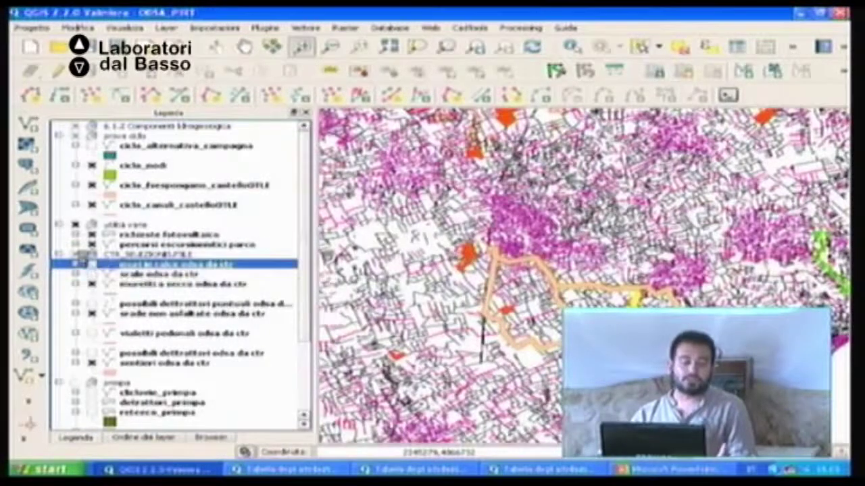
Step: Hide the layer group holding richieste fotovoltaico and percorsi escursionistici parco, and centre the map on the cycle route loops
{"action": "left_click", "coordinate": [76, 224]}
{"action": "left_click", "coordinate": [71, 136]}
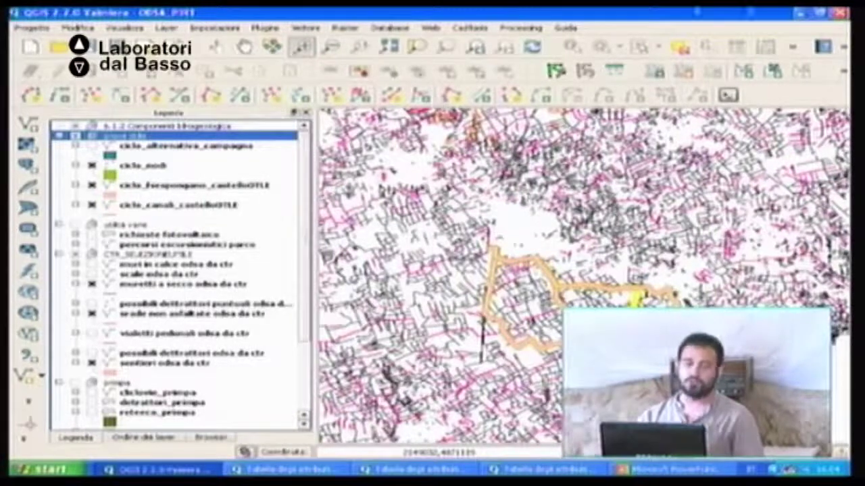
{"action": "left_click", "coordinate": [245, 46]}
{"action": "left_click", "coordinate": [525, 252]}
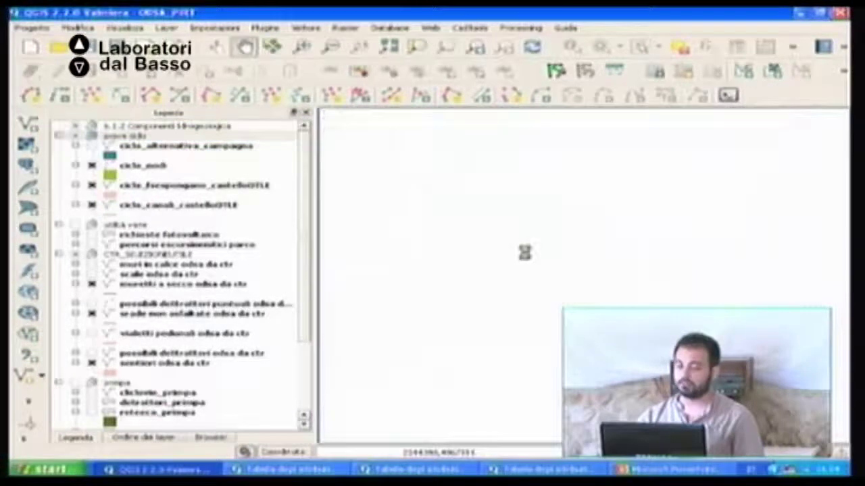
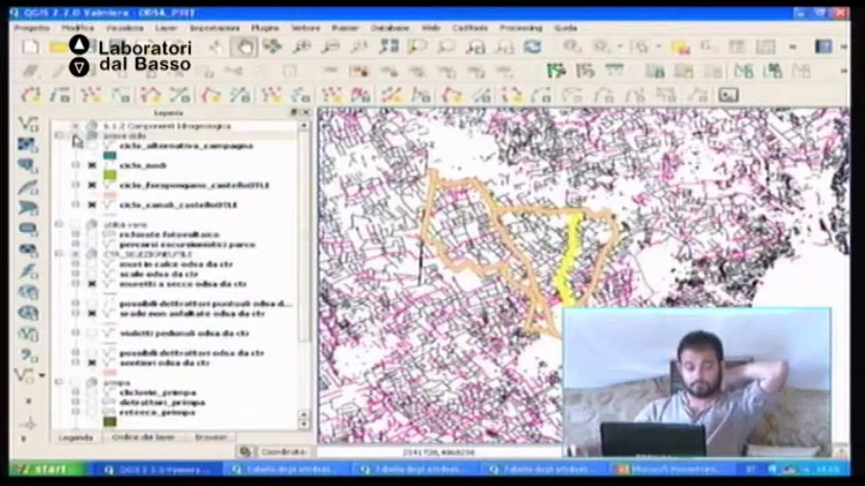
Step: Hide all the cycle route layers plus the muretti a secco and srade non asfaltate layers, toggle sentieri, and collapse the CTR_SELEZIONEUTILE group
{"action": "left_click", "coordinate": [75, 136]}
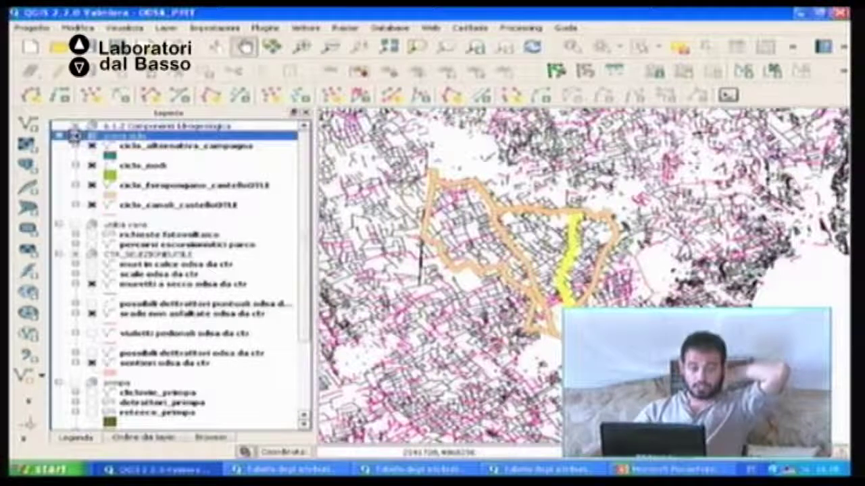
{"action": "left_click", "coordinate": [75, 136]}
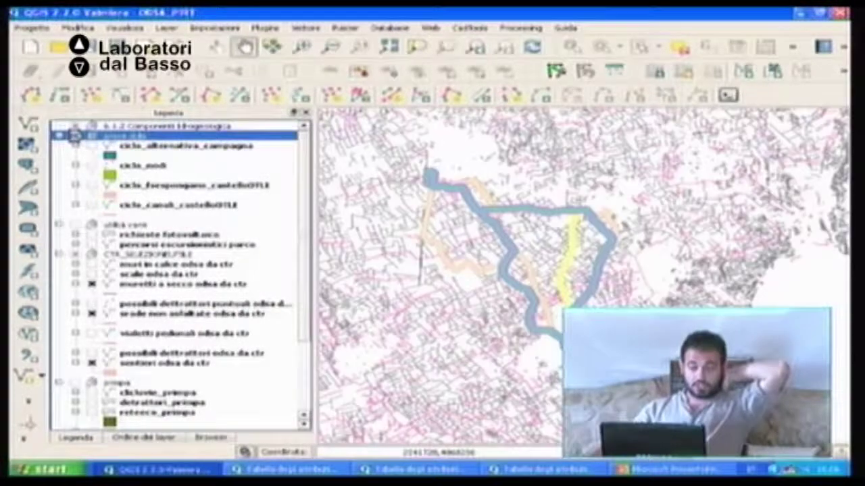
{"action": "left_click", "coordinate": [95, 285]}
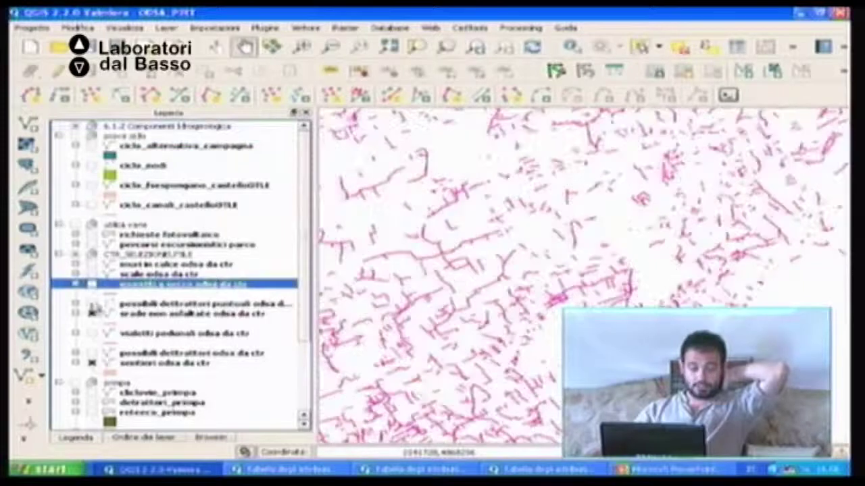
{"action": "left_click", "coordinate": [92, 314]}
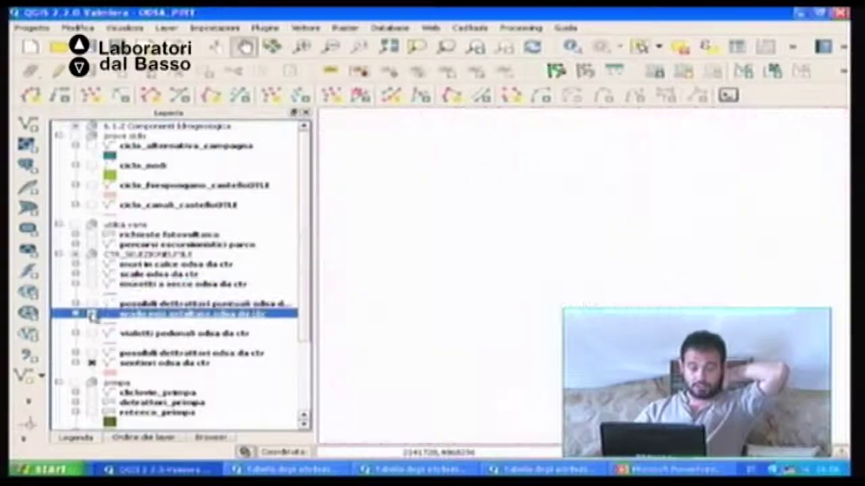
{"action": "left_click", "coordinate": [93, 364]}
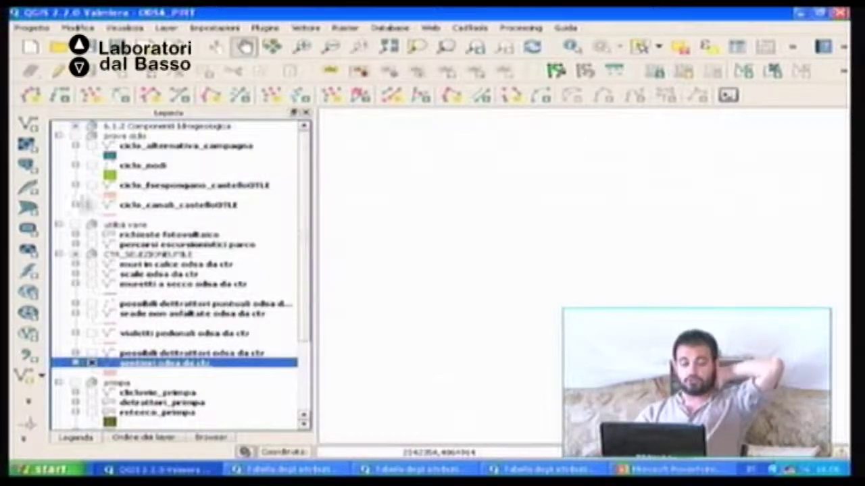
{"action": "left_click", "coordinate": [59, 255]}
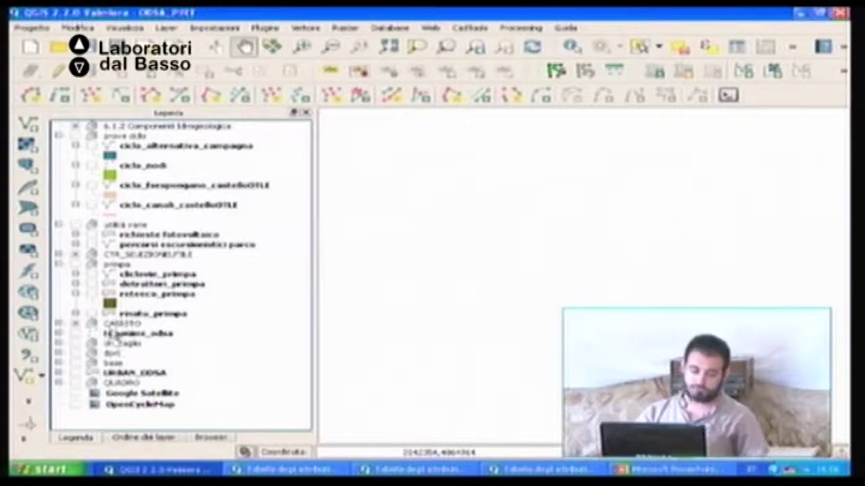
Step: Show the QUADRO group and the reteeco_primpa layer, framing the whole territory on the map
{"action": "left_click", "coordinate": [76, 383]}
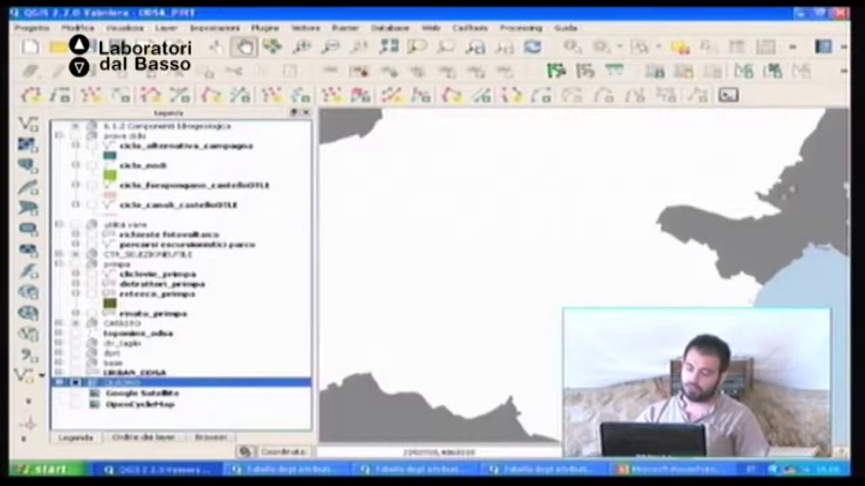
{"action": "scroll", "coordinate": [523, 351], "scroll_direction": "down", "scroll_amount": 3}
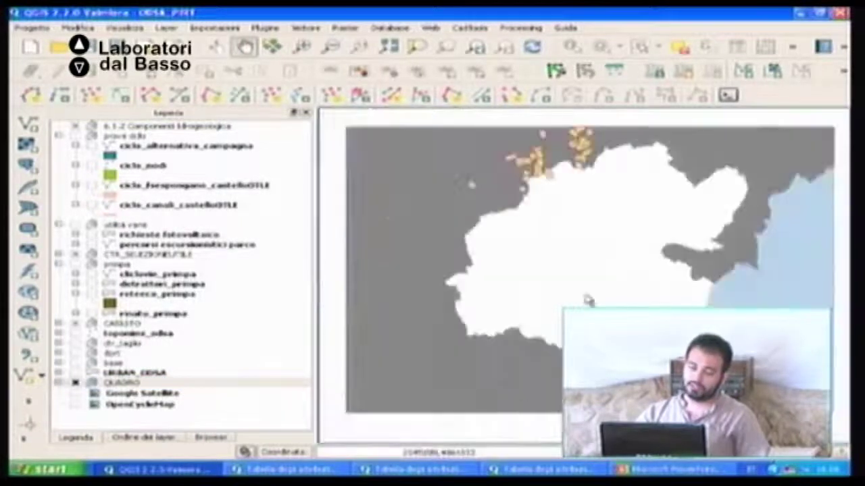
{"action": "left_click_drag", "start_coordinate": [675, 202], "coordinate": [671, 246]}
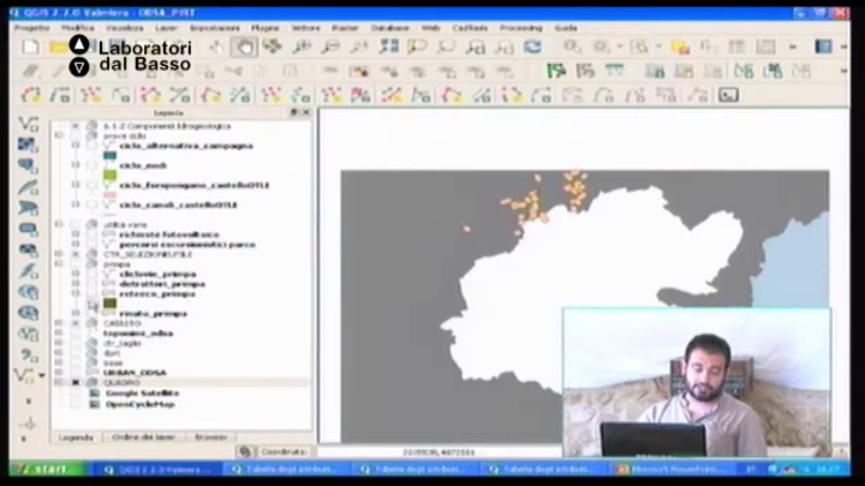
{"action": "left_click", "coordinate": [92, 294]}
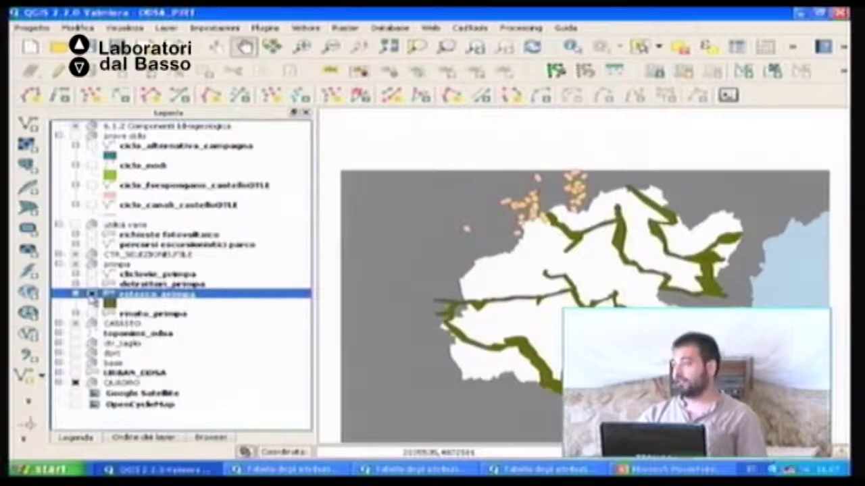